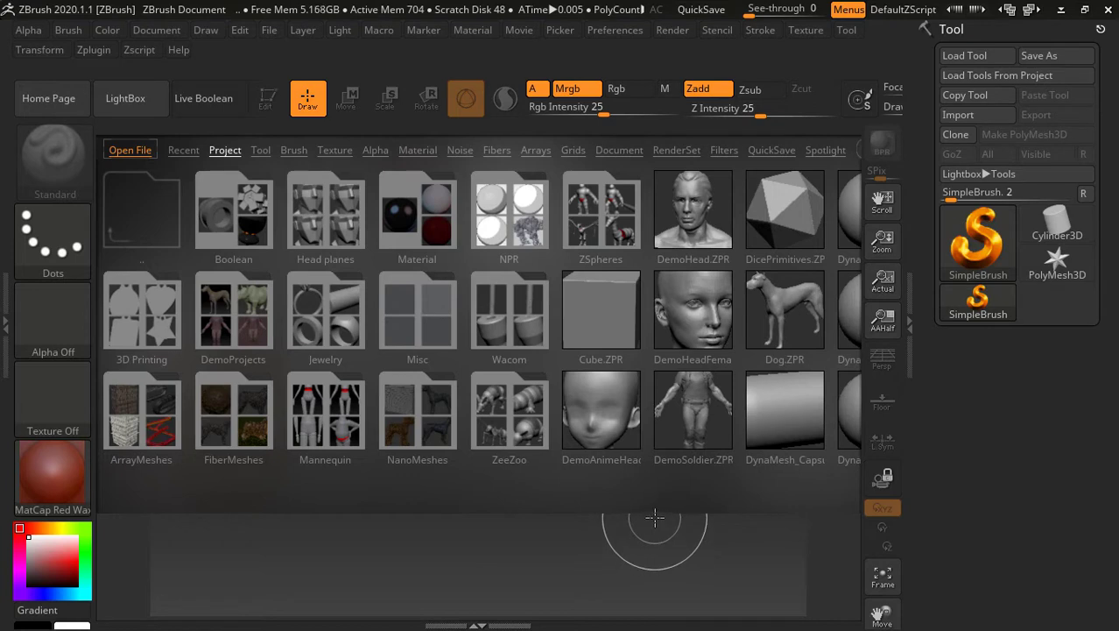
# Hide the LightBox browser to reveal the empty ZBrush canvas with SimpleBrush active.
pyautogui.click(125, 100)
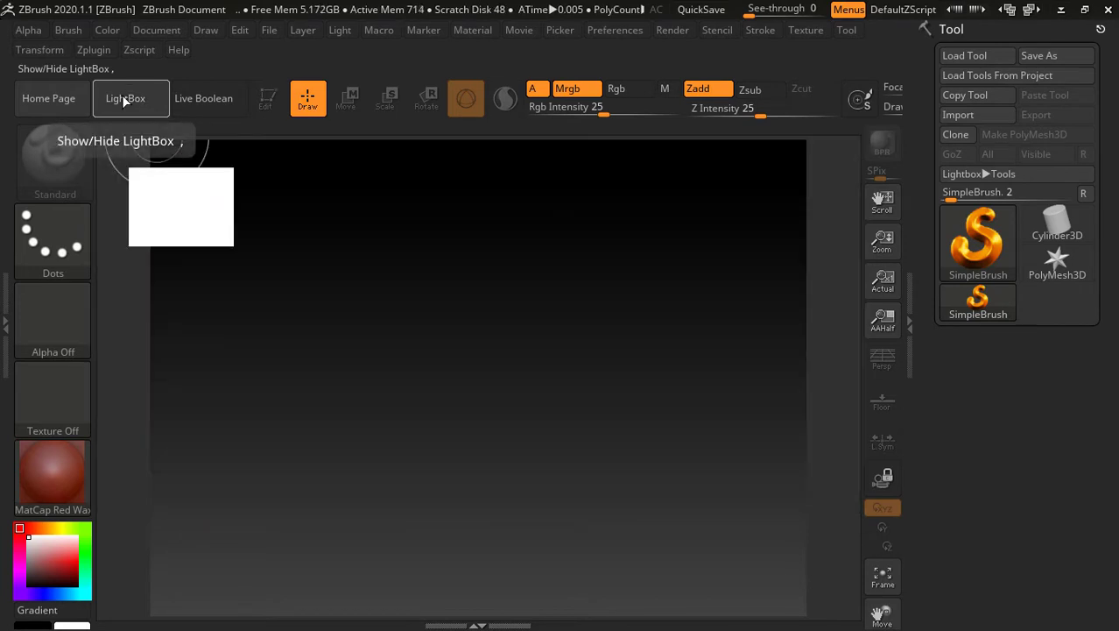
# Launch ZBuilder 3 from the Zplugin menu's ZBuilder3 section to load the base figure.
pyautogui.click(91, 49)
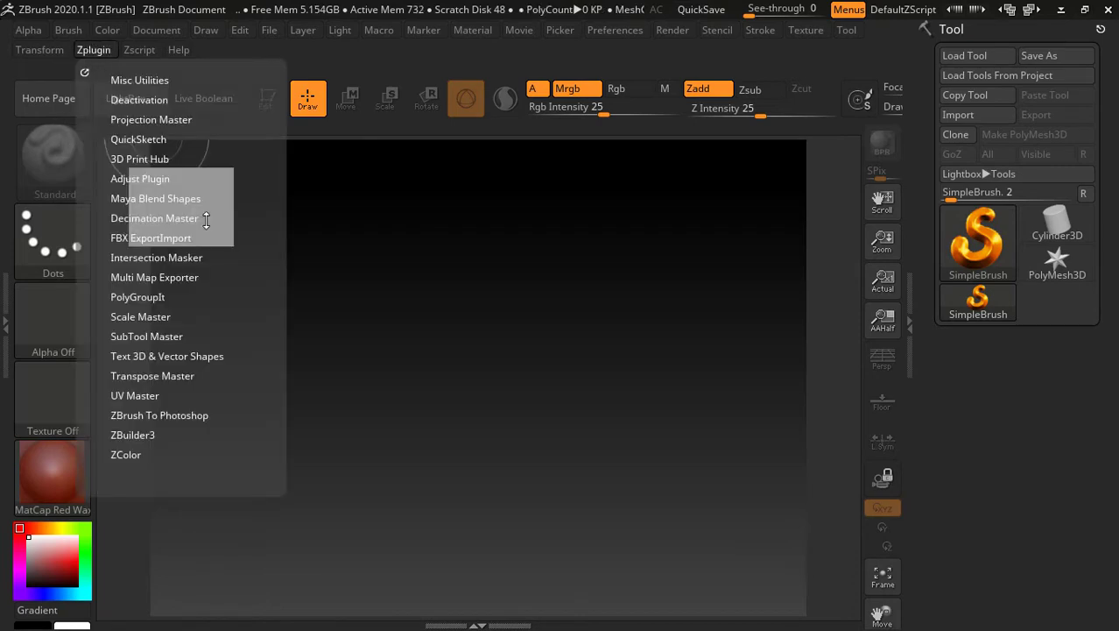
pyautogui.click(147, 434)
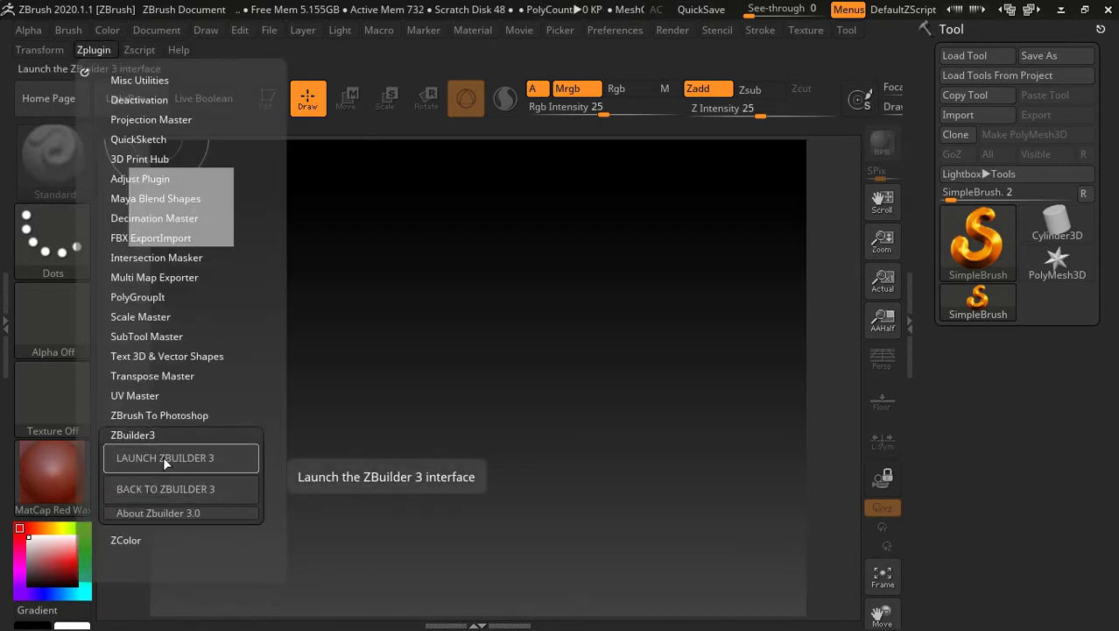
pyautogui.click(163, 456)
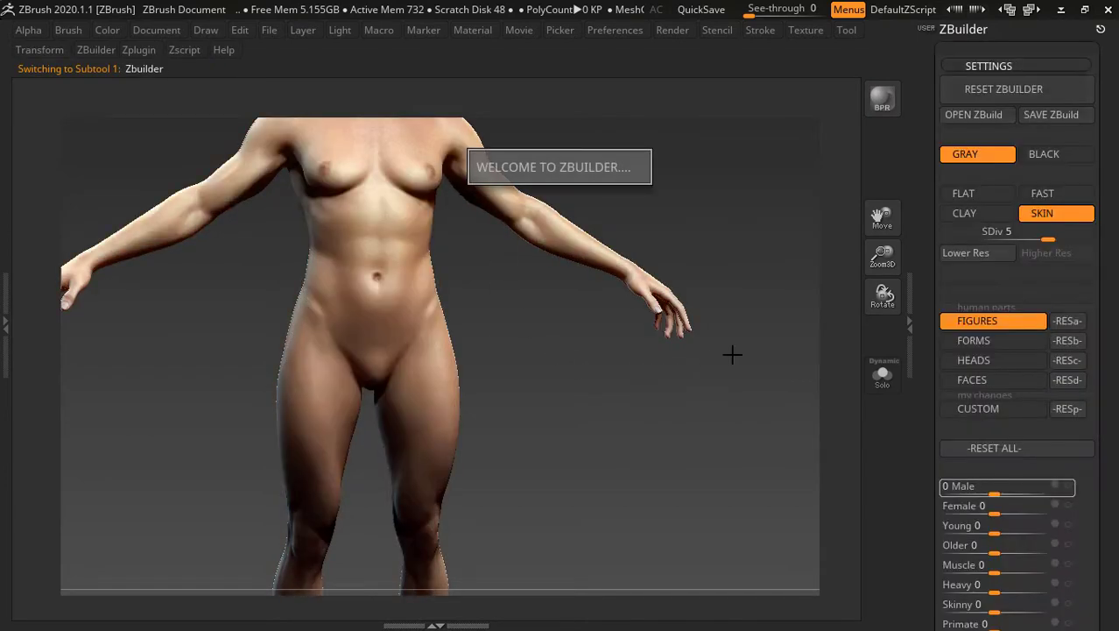
# Set the ZBuilder Female slider to 1, then load the compact_UI_brush_materials layout.
pyautogui.click(857, 346)
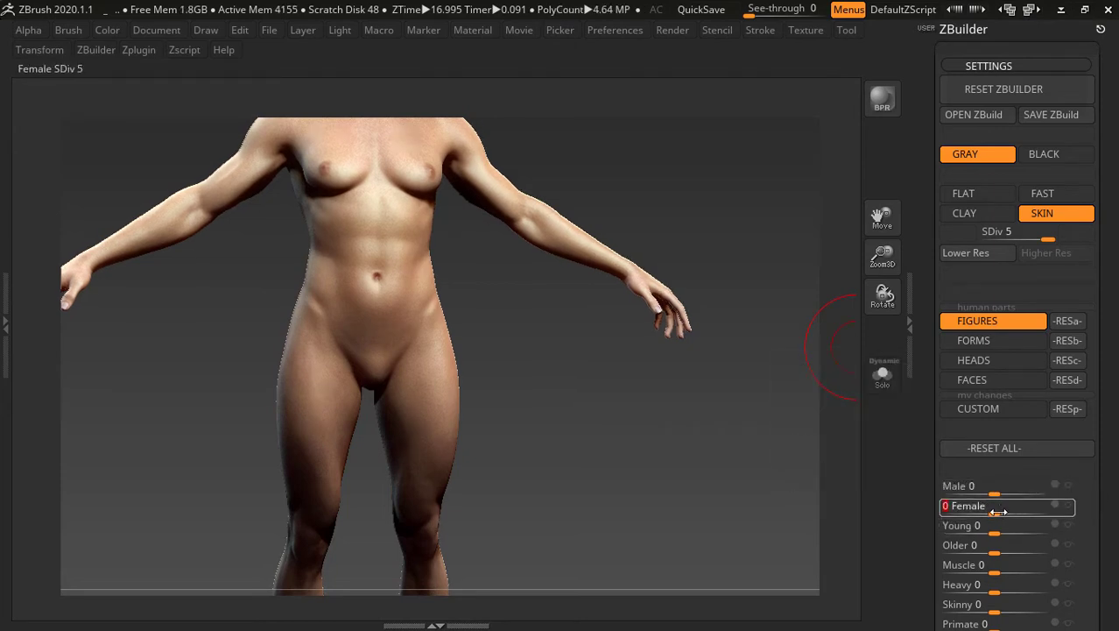
pyautogui.moveTo(1013, 512); pyautogui.dragTo(1108, 493)
pyautogui.moveTo(1072, 510); pyautogui.dragTo(1059, 514)
pyautogui.click(1066, 511)
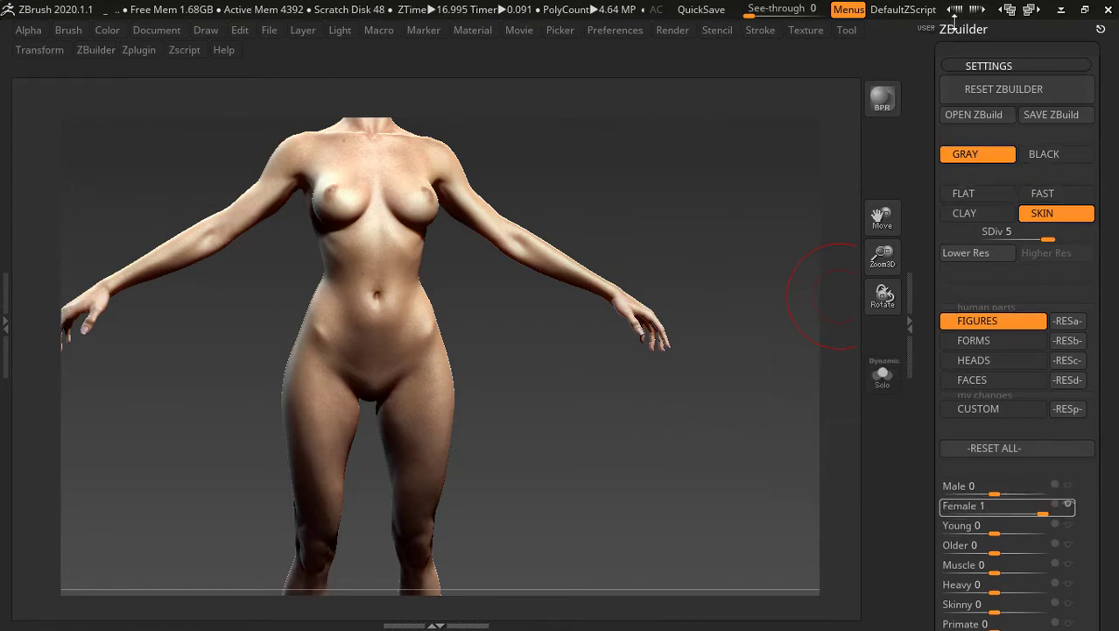
pyautogui.click(1032, 11)
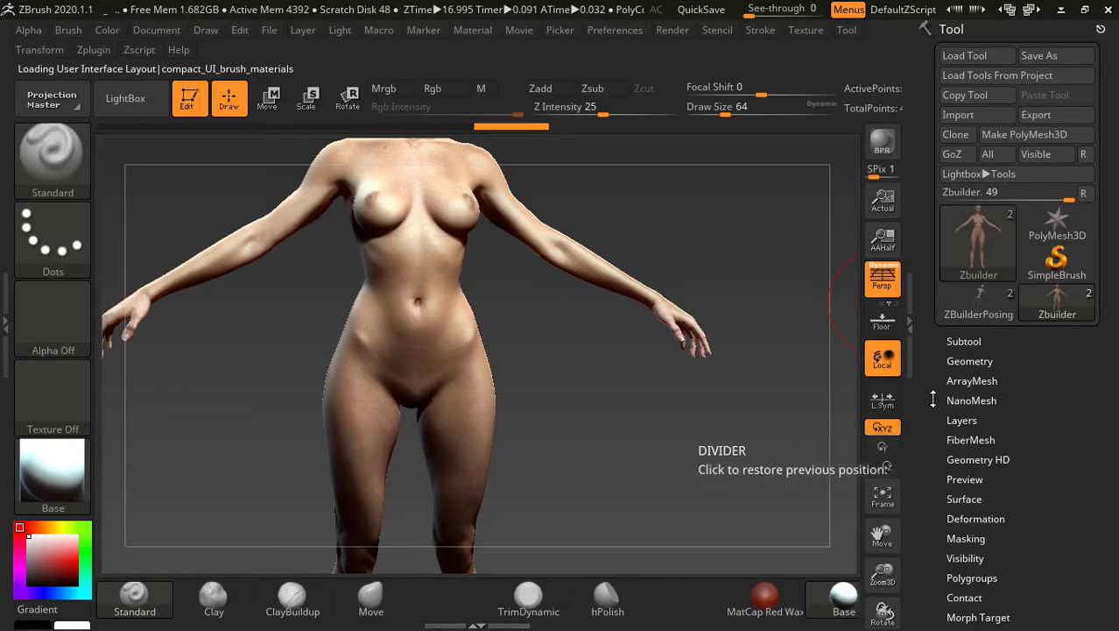
# Frame the view so the feminine body and its pedestal fill the viewport.
pyautogui.click(884, 497)
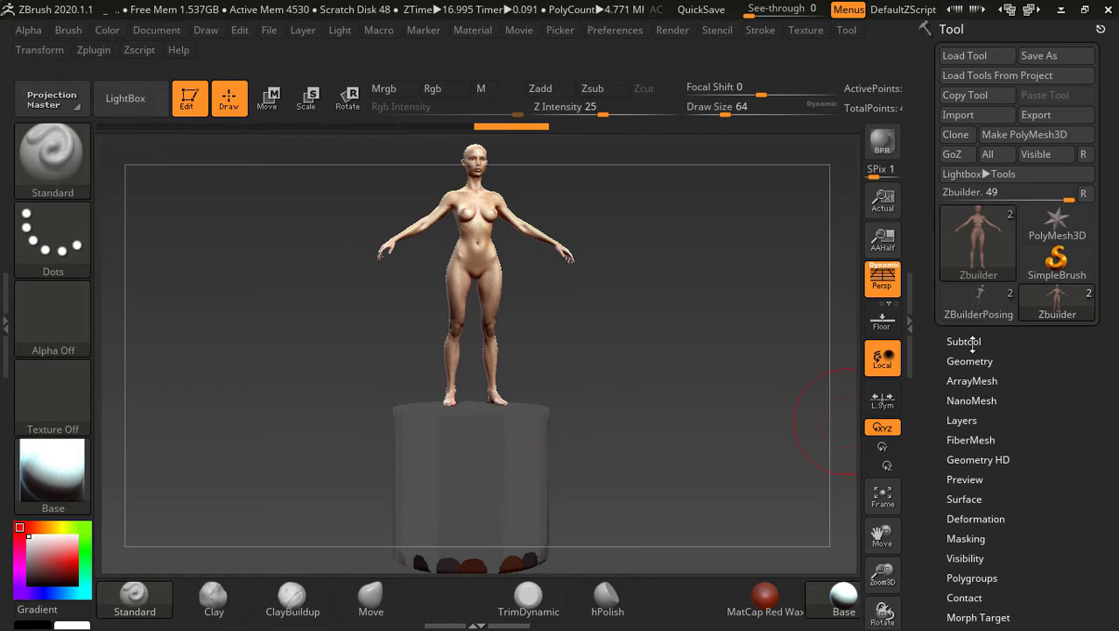
# Delete the Ground3 pedestal subtool from the Subtool list.
pyautogui.click(964, 342)
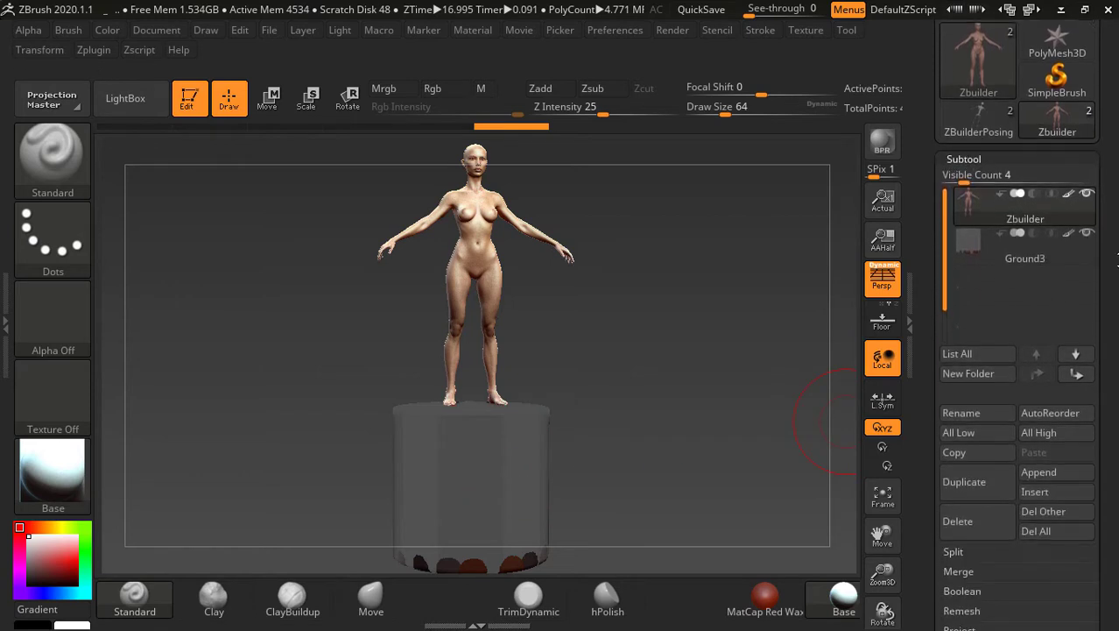
pyautogui.click(1020, 256)
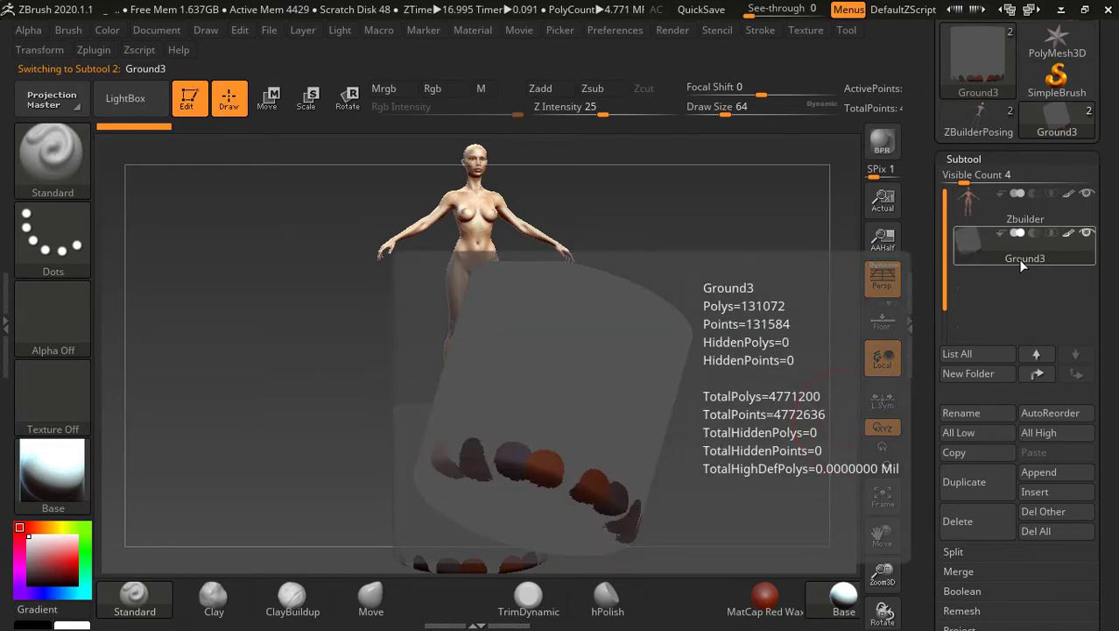
pyautogui.moveTo(1024, 245)
pyautogui.click(1085, 233)
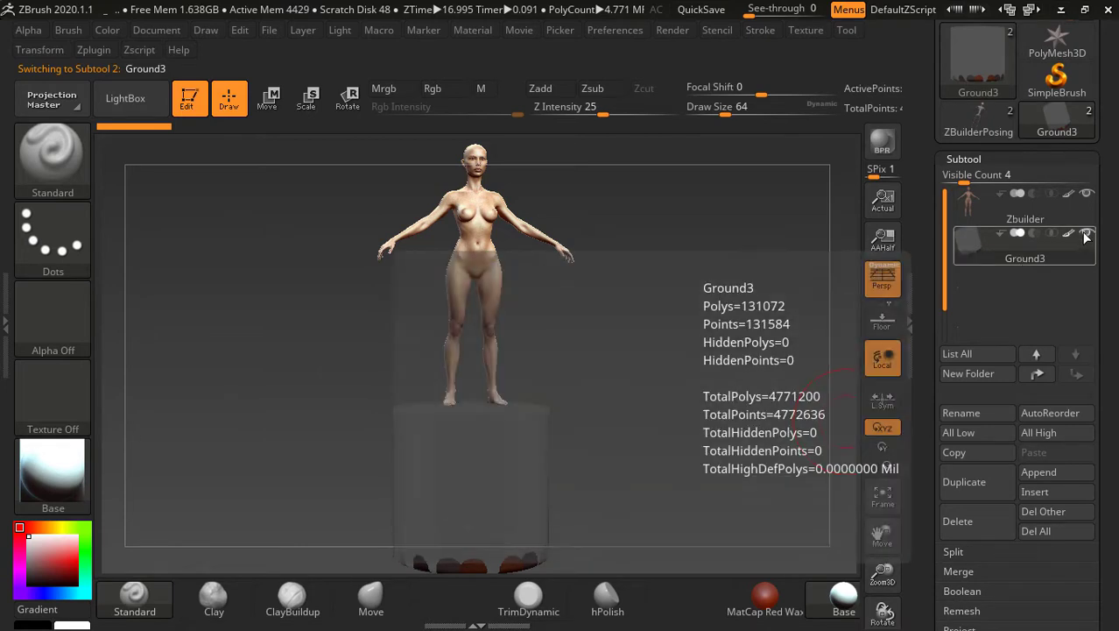
pyautogui.click(963, 523)
pyautogui.click(828, 565)
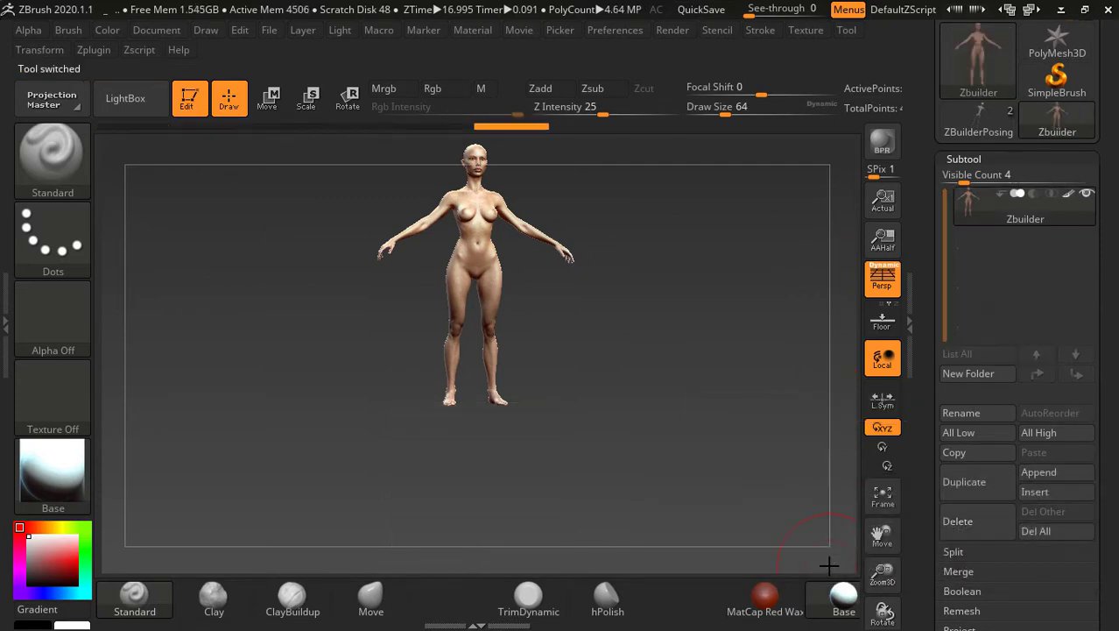
# Reframe and zoom on the lone body, and expand the Geometry sub-palette.
pyautogui.click(882, 497)
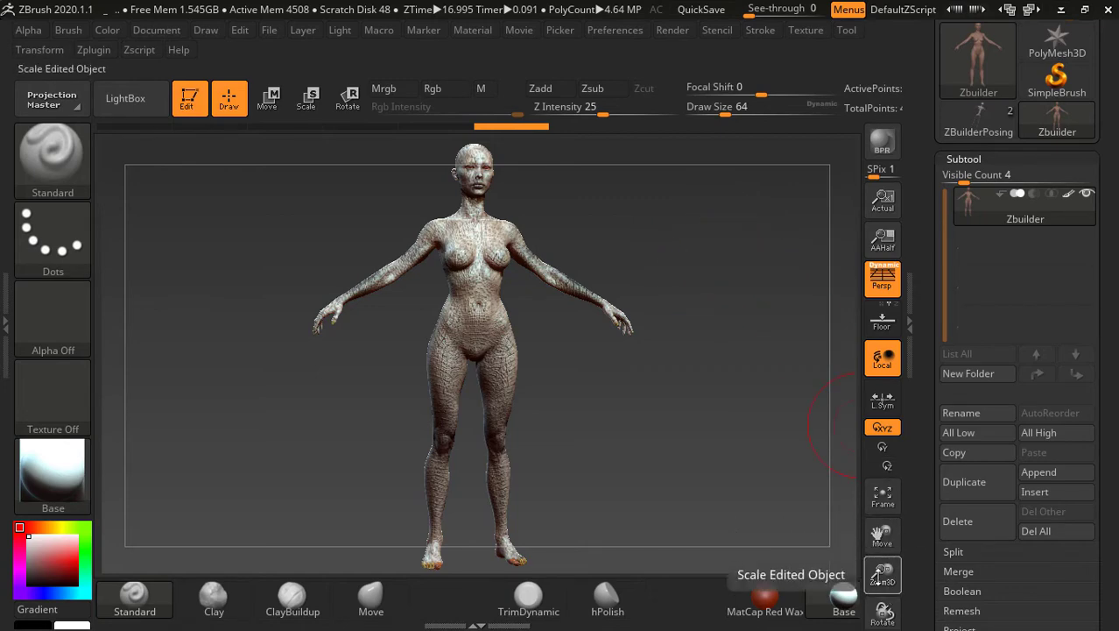
pyautogui.moveTo(883, 574)
pyautogui.mouseDown()
pyautogui.moveTo(889, 548)
pyautogui.moveTo(913, 625)
pyautogui.moveTo(920, 520)
pyautogui.mouseUp()
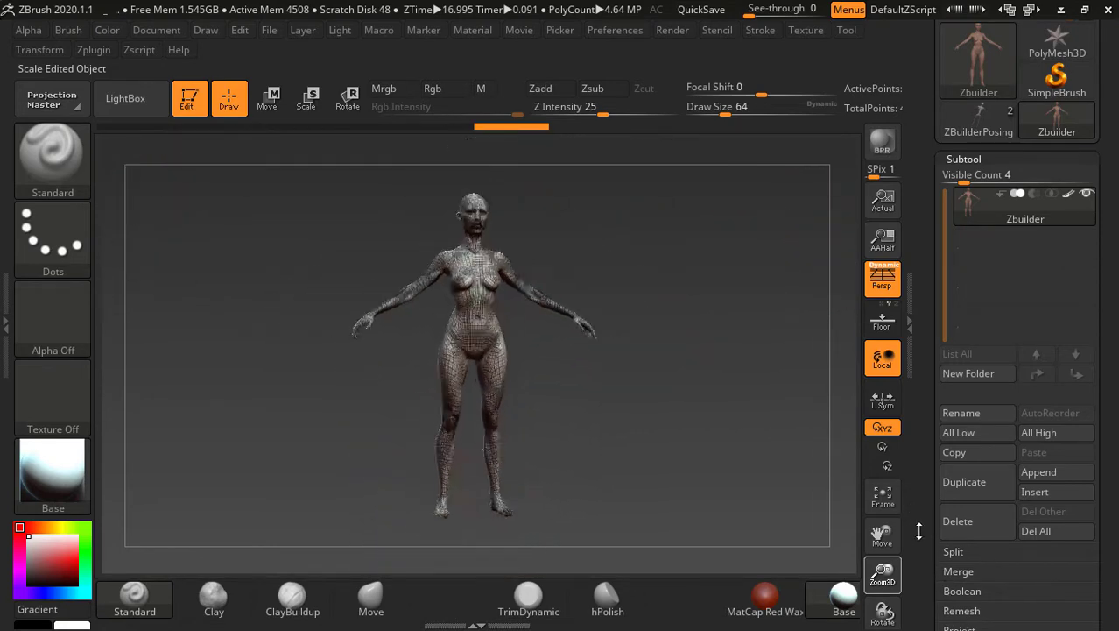
pyautogui.moveTo(919, 520); pyautogui.dragTo(926, 561)
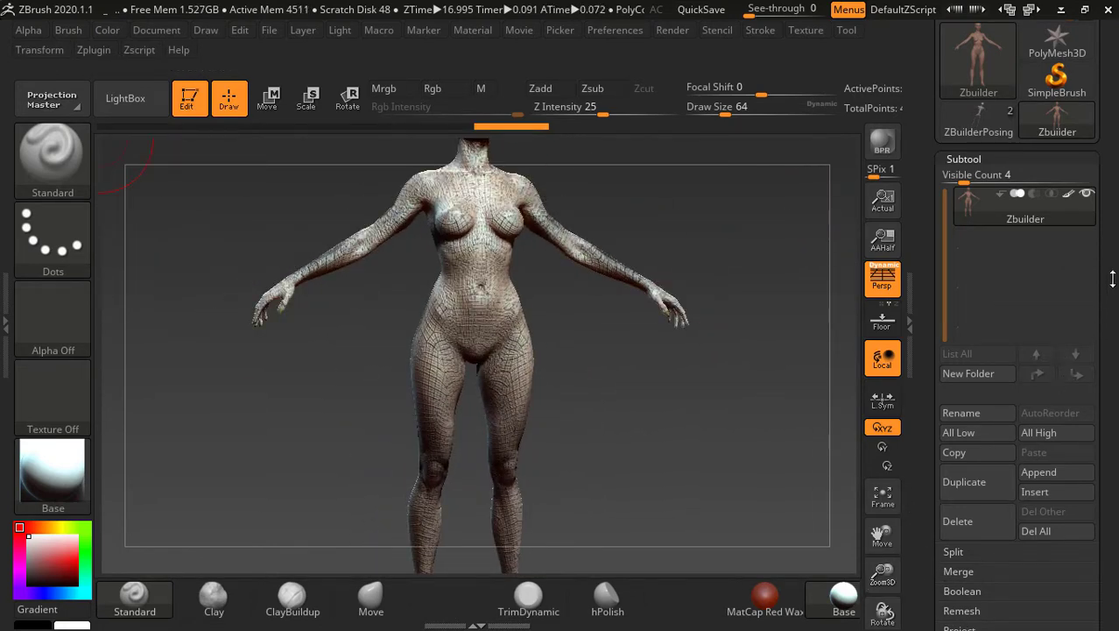
pyautogui.scroll(-5, 1051, 237)
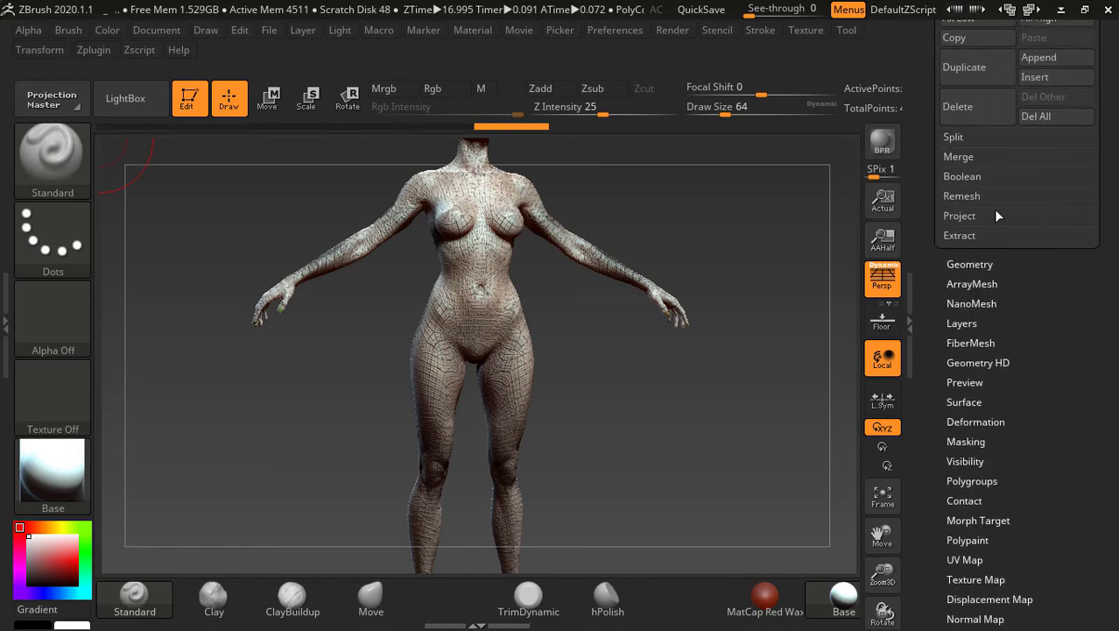
pyautogui.click(969, 263)
pyautogui.scroll(5, 1111, 377)
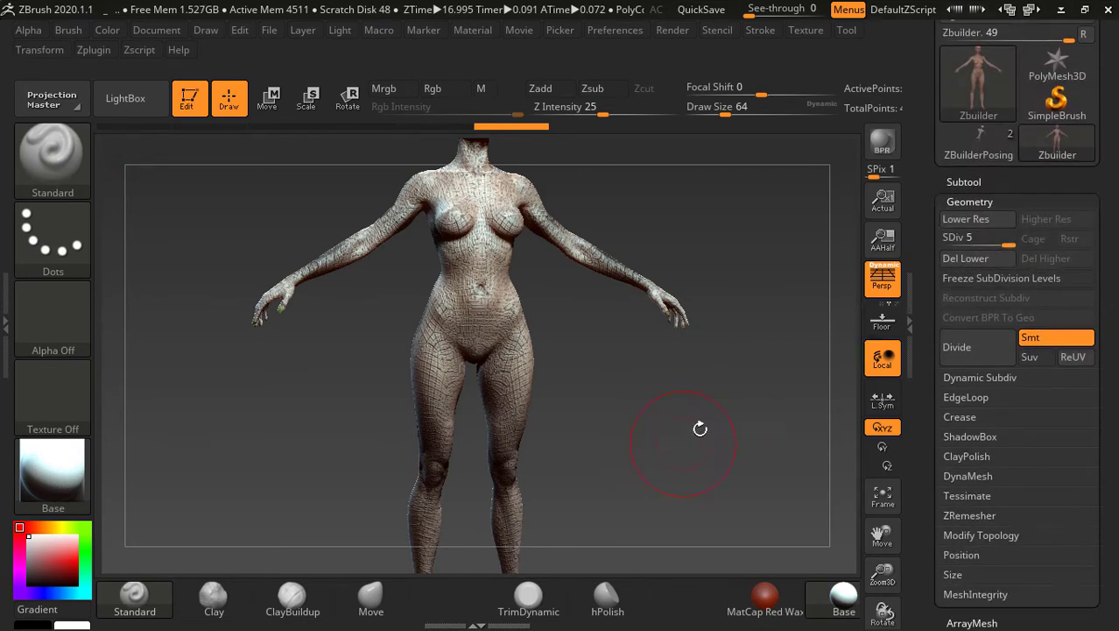
# Drop the body to SDiv 1 and delete higher levels, leaving an ~18.232K-poly mesh.
pyautogui.click(882, 496)
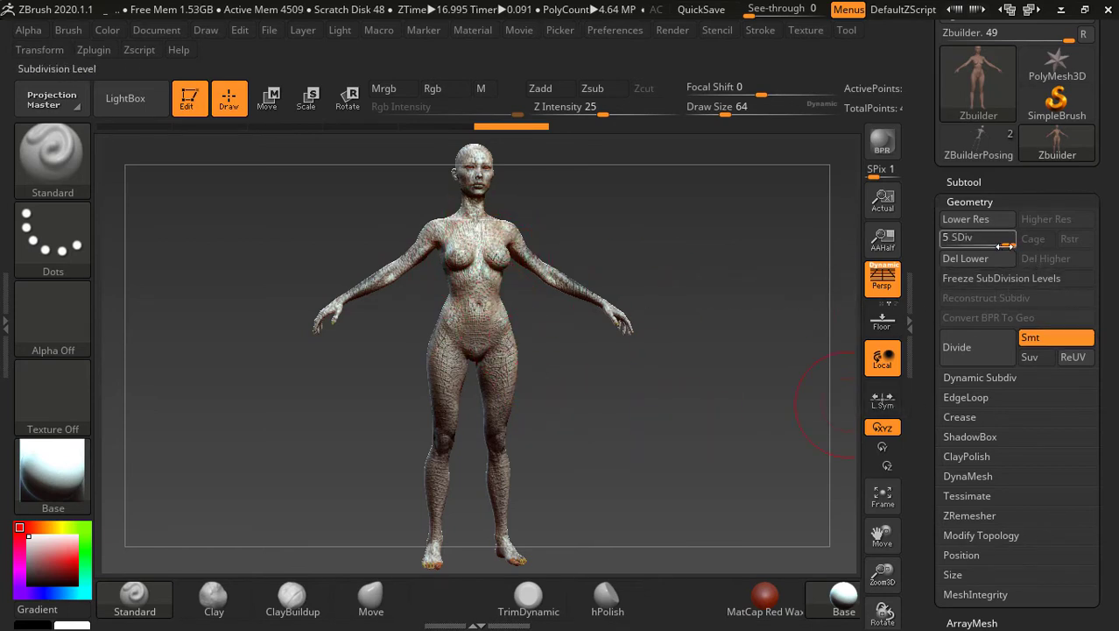
pyautogui.moveTo(1005, 245); pyautogui.dragTo(978, 248)
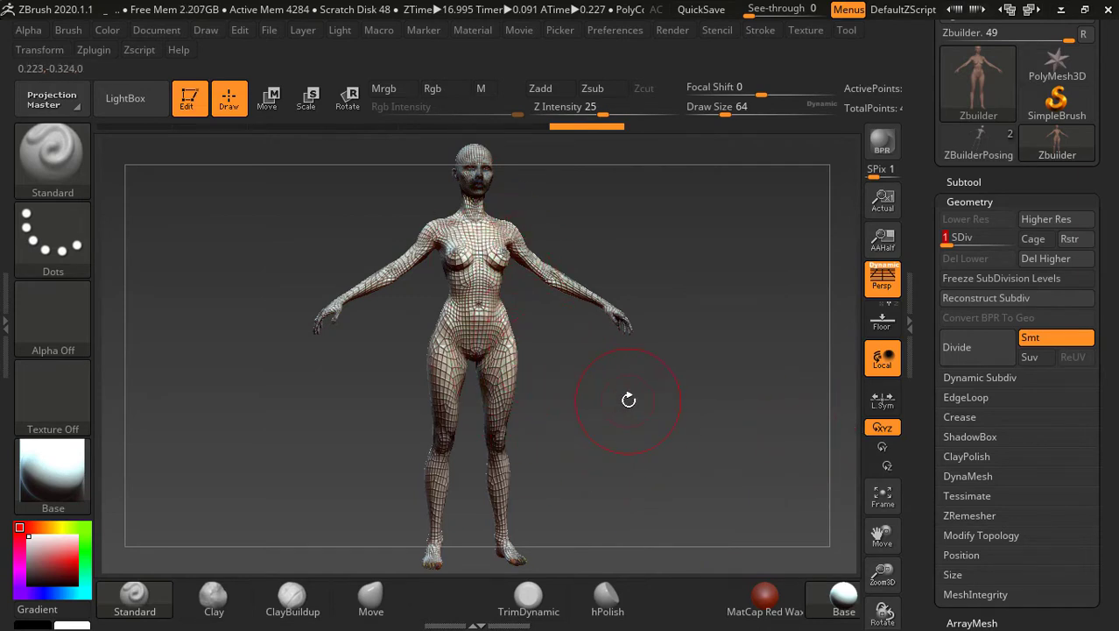
pyautogui.click(1055, 260)
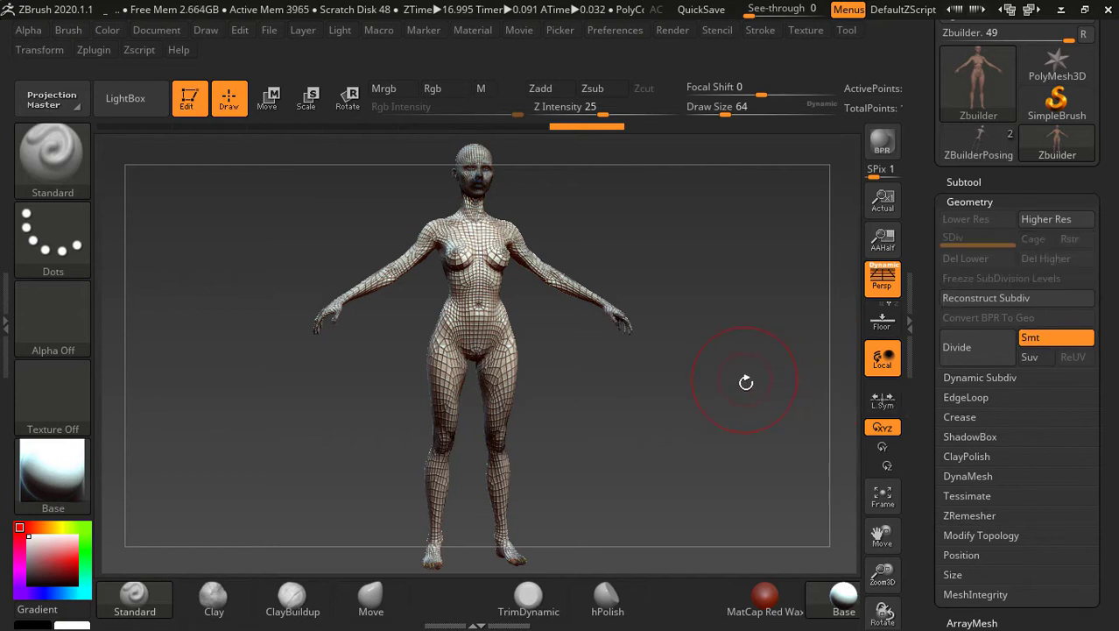
pyautogui.click(70, 31)
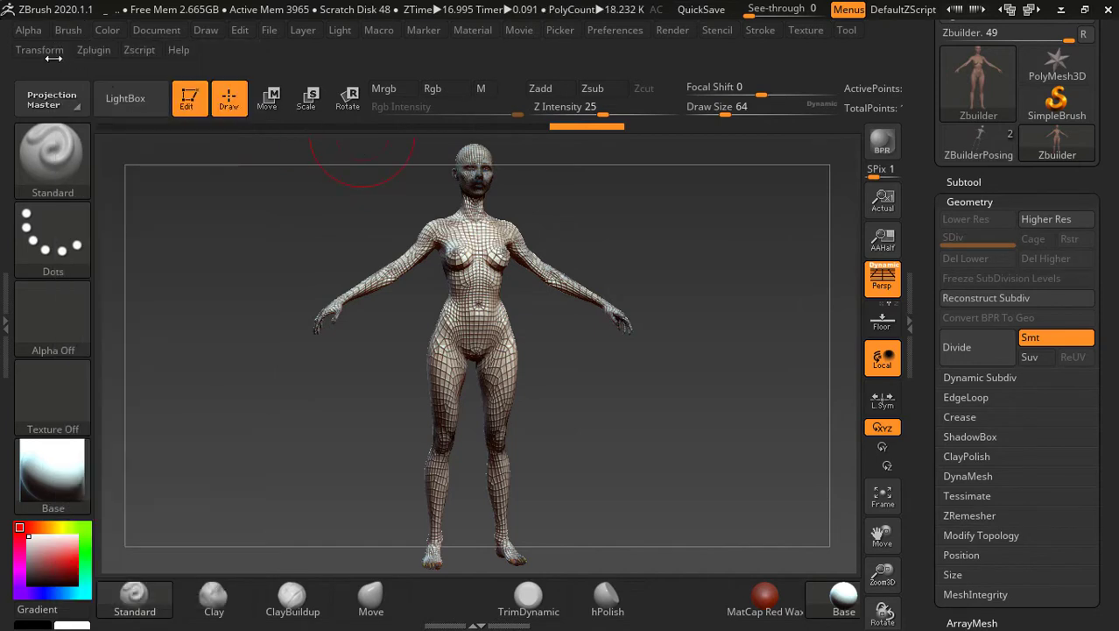
pyautogui.click(91, 50)
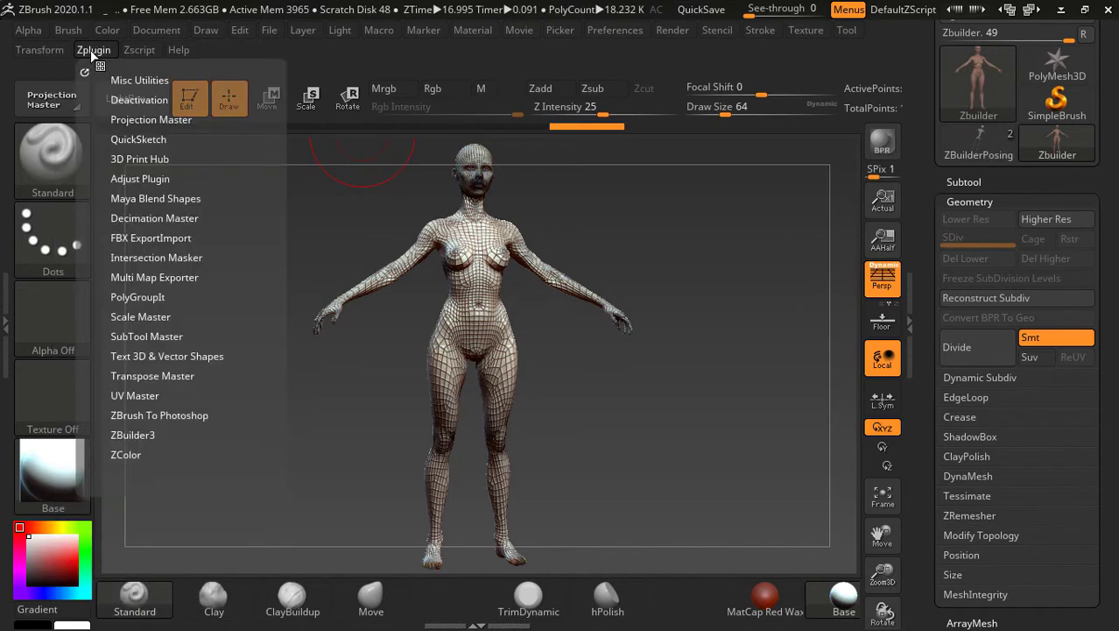
# Export the body as Zbuilder.fbx to C:\trabalho\what\women\Women Olympia, overwriting the old file.
pyautogui.click(152, 238)
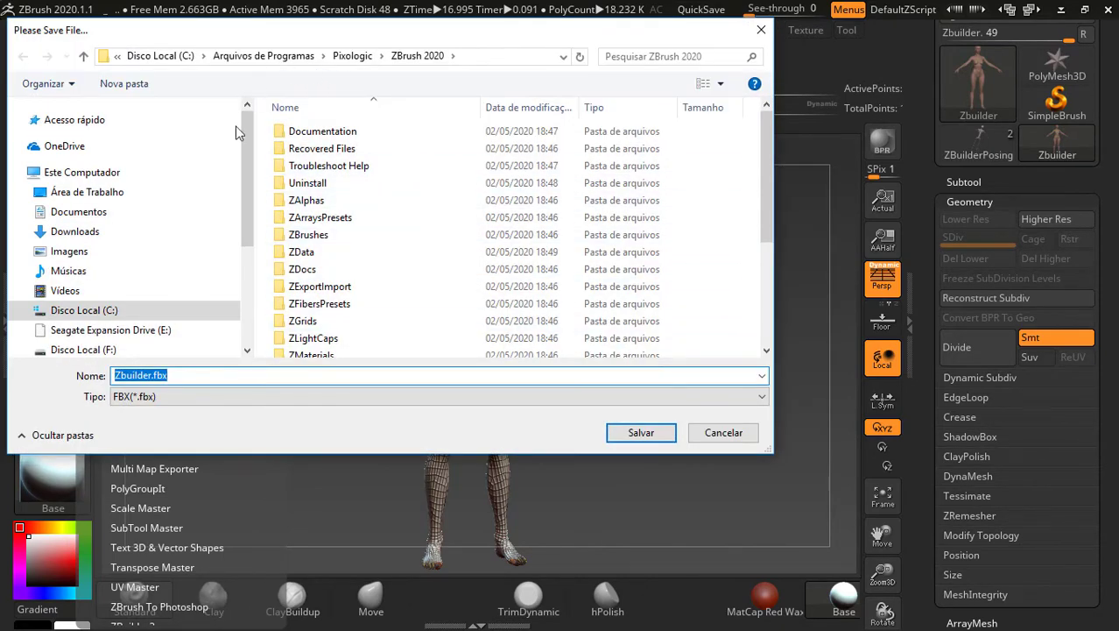
pyautogui.click(85, 312)
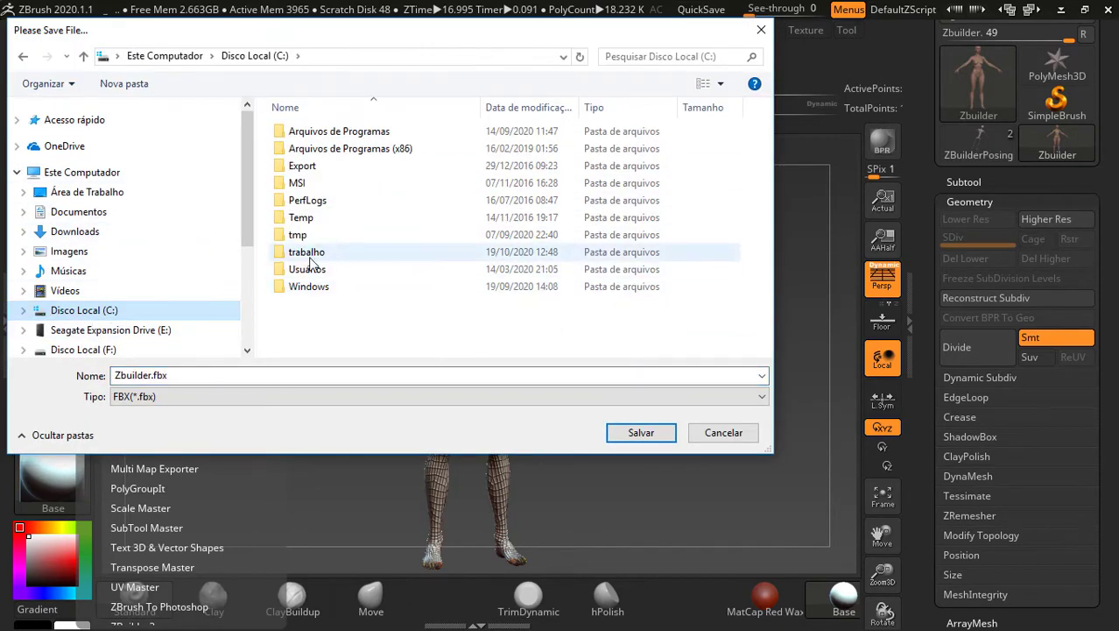
pyautogui.doubleClick(307, 252)
pyautogui.doubleClick(297, 300)
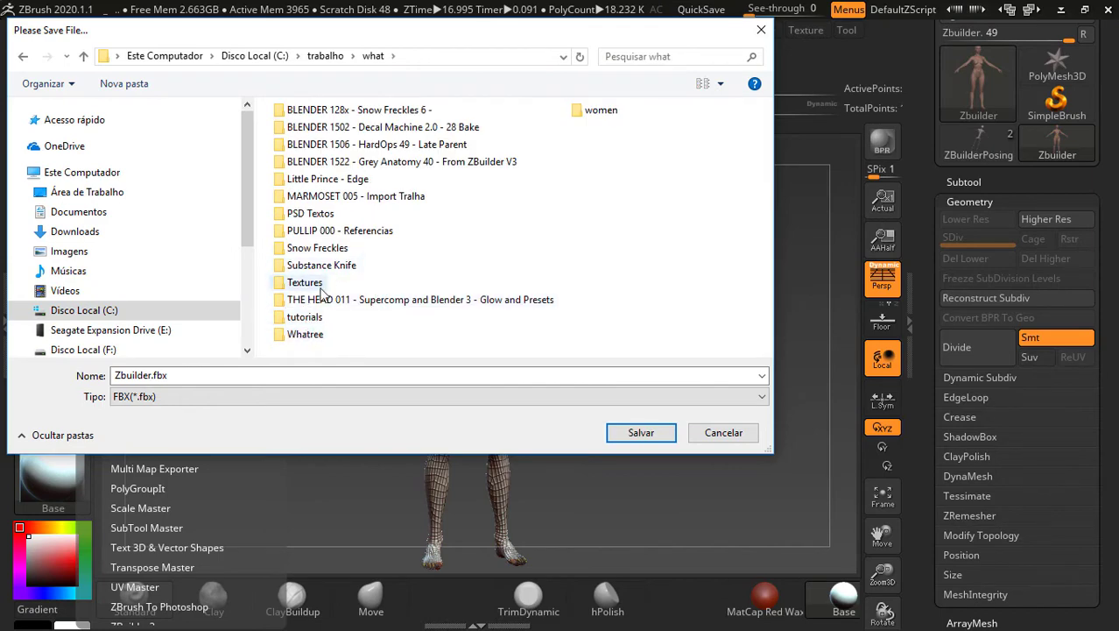
pyautogui.click(614, 112)
pyautogui.press('Return')
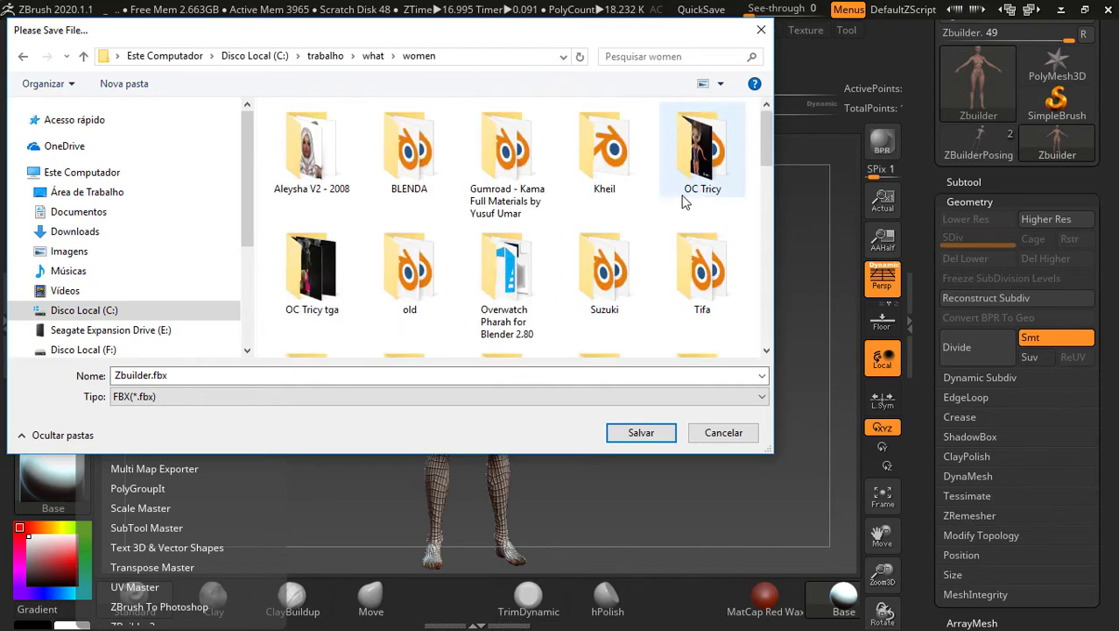
pyautogui.moveTo(769, 138)
pyautogui.mouseDown()
pyautogui.moveTo(769, 194)
pyautogui.moveTo(770, 170)
pyautogui.mouseUp()
pyautogui.moveTo(771, 175); pyautogui.dragTo(774, 229)
pyautogui.doubleClick(405, 179)
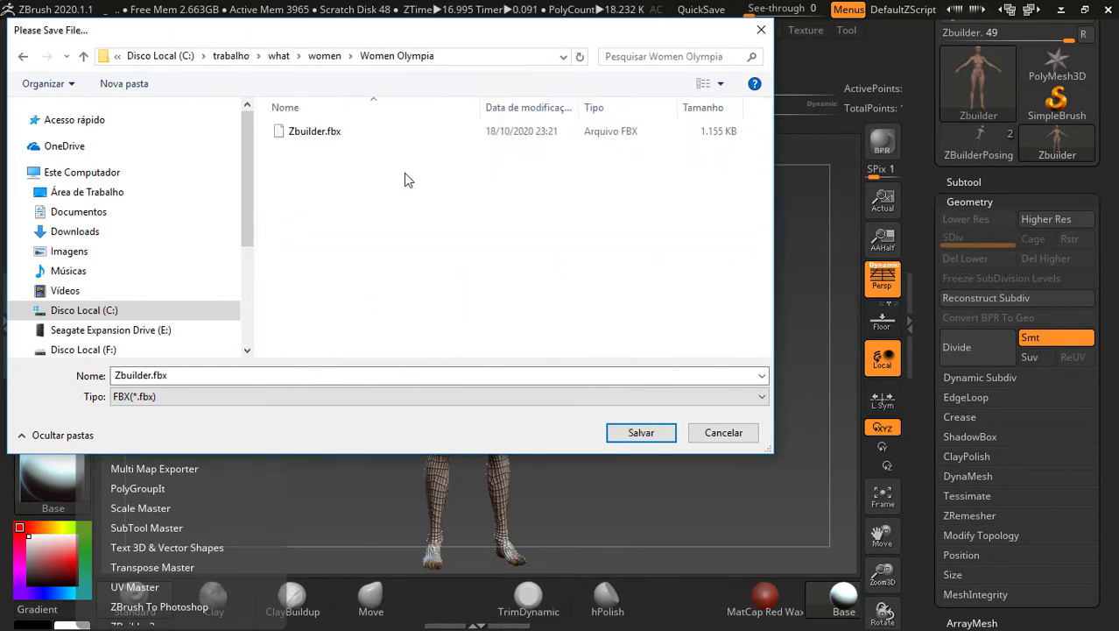
pyautogui.click(640, 433)
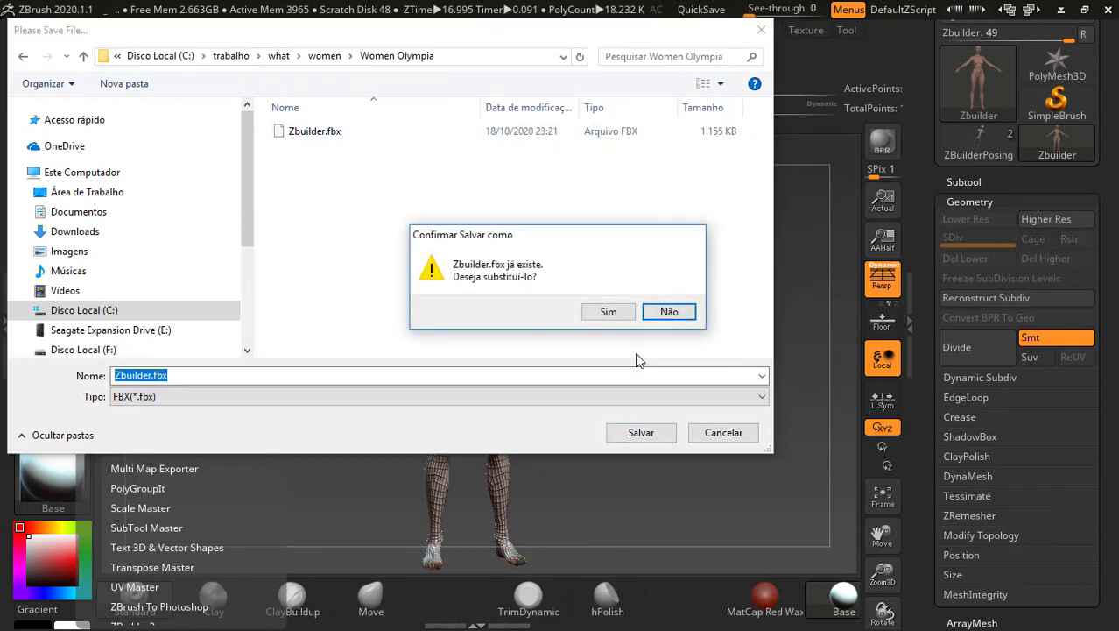
pyautogui.click(608, 311)
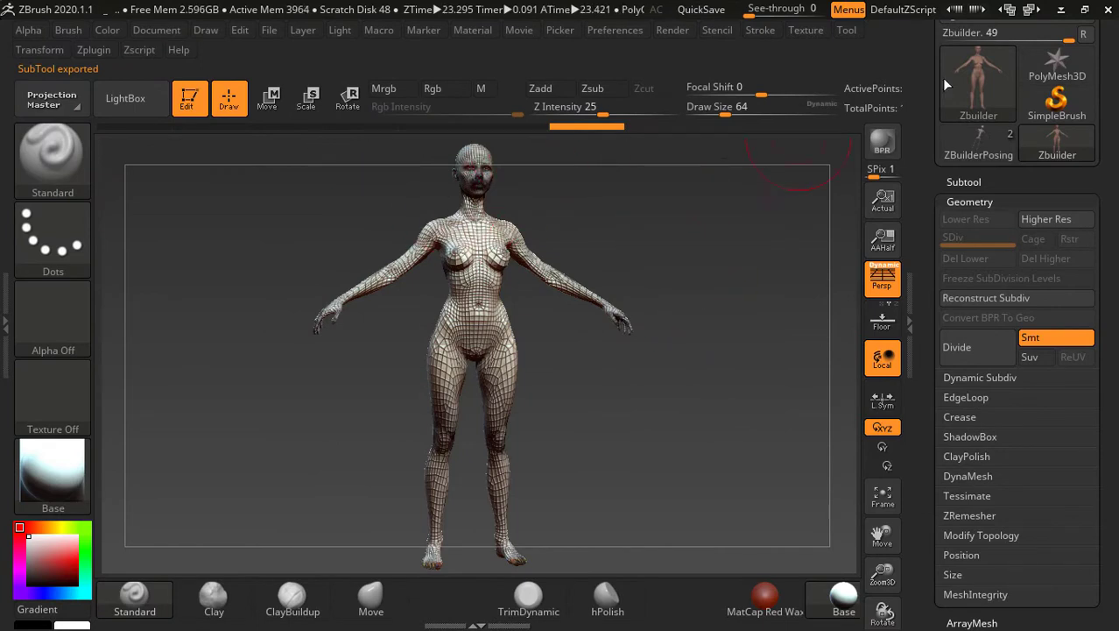
# Switch to Blender and delete the default cube.
pyautogui.click(1062, 9)
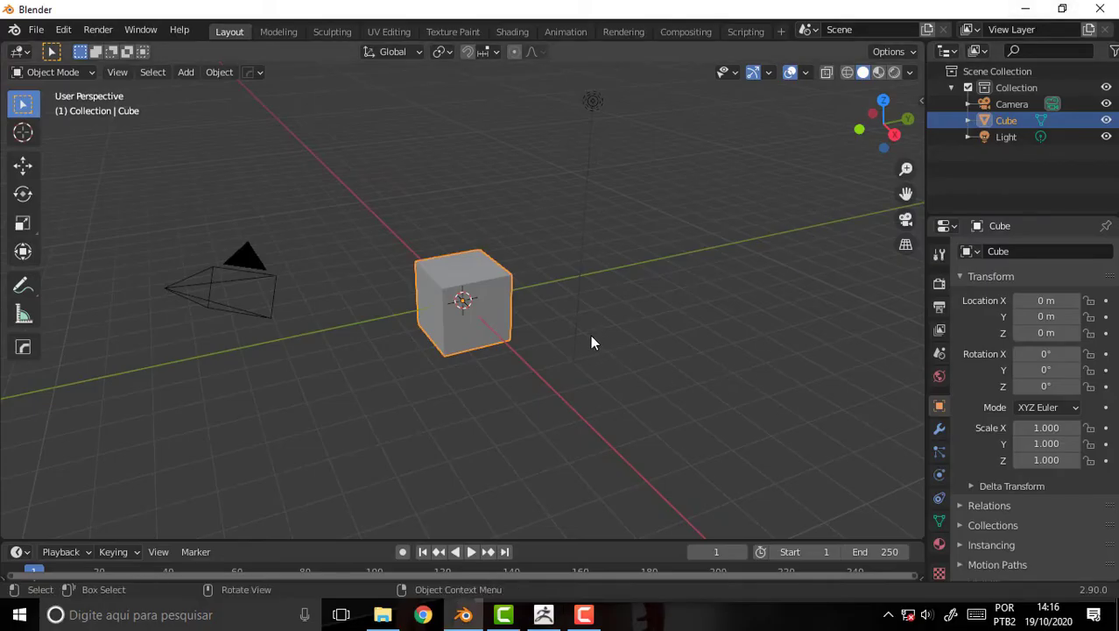
pyautogui.press('Delete')
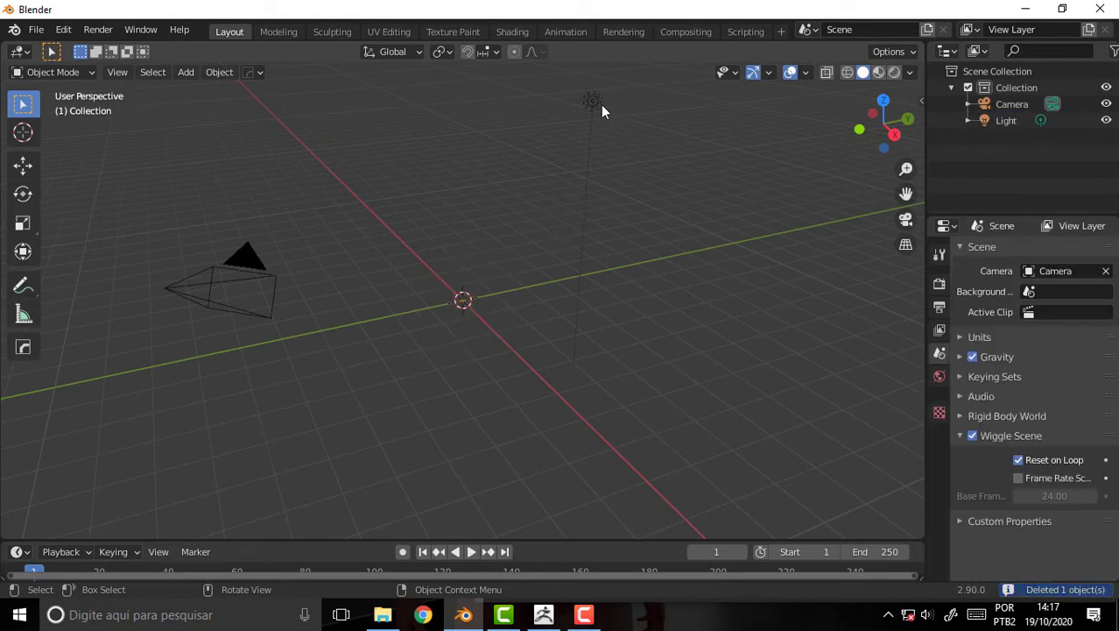
pyautogui.click(36, 29)
pyautogui.moveTo(61, 268)
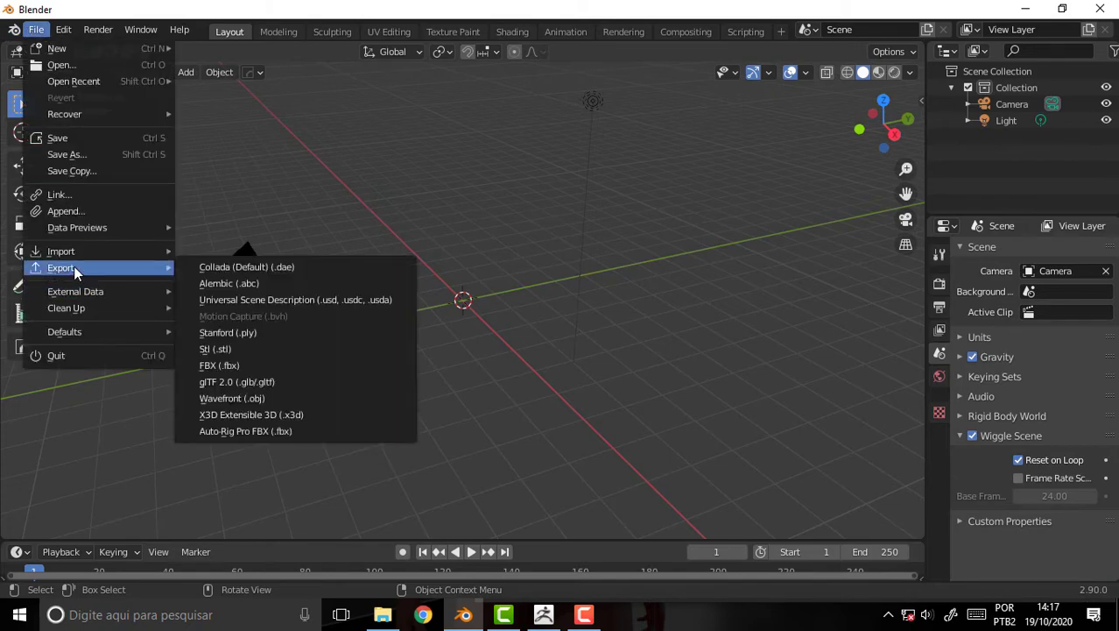
pyautogui.click(269, 368)
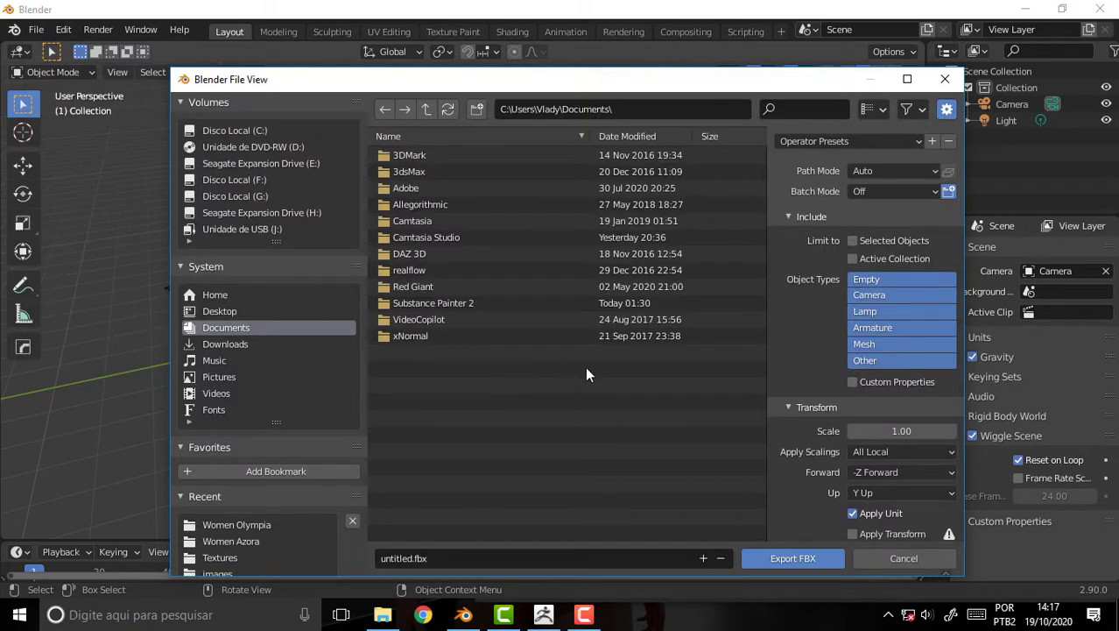
# Target Zbuilder.fbx in C:\trabalho\what\women\Women Olympia for the FBX export and run it.
pyautogui.click(424, 110)
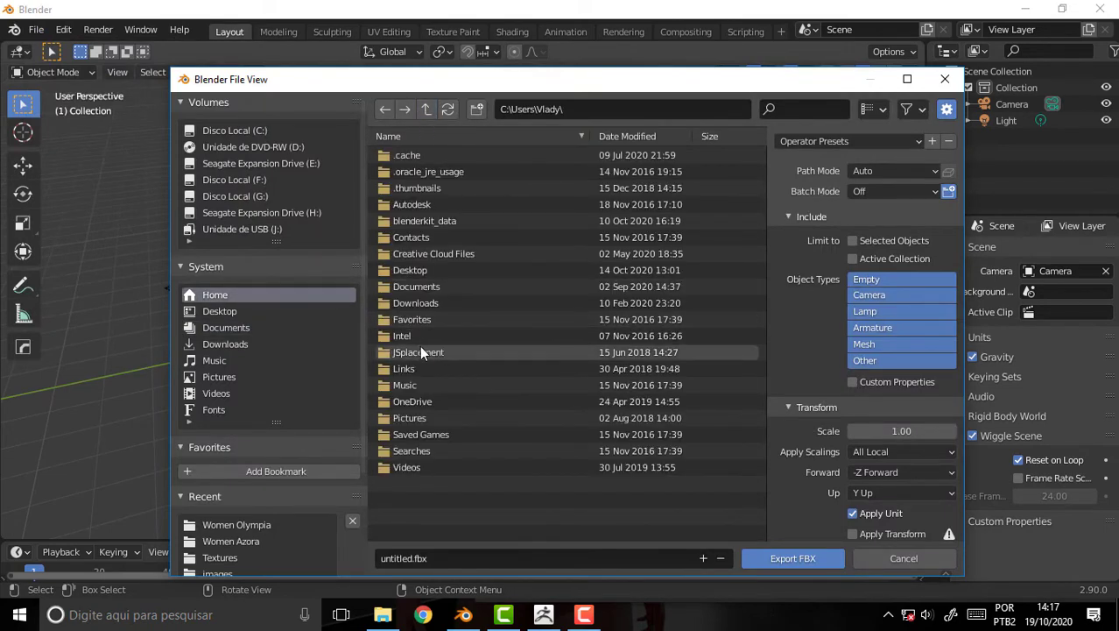
pyautogui.click(419, 109)
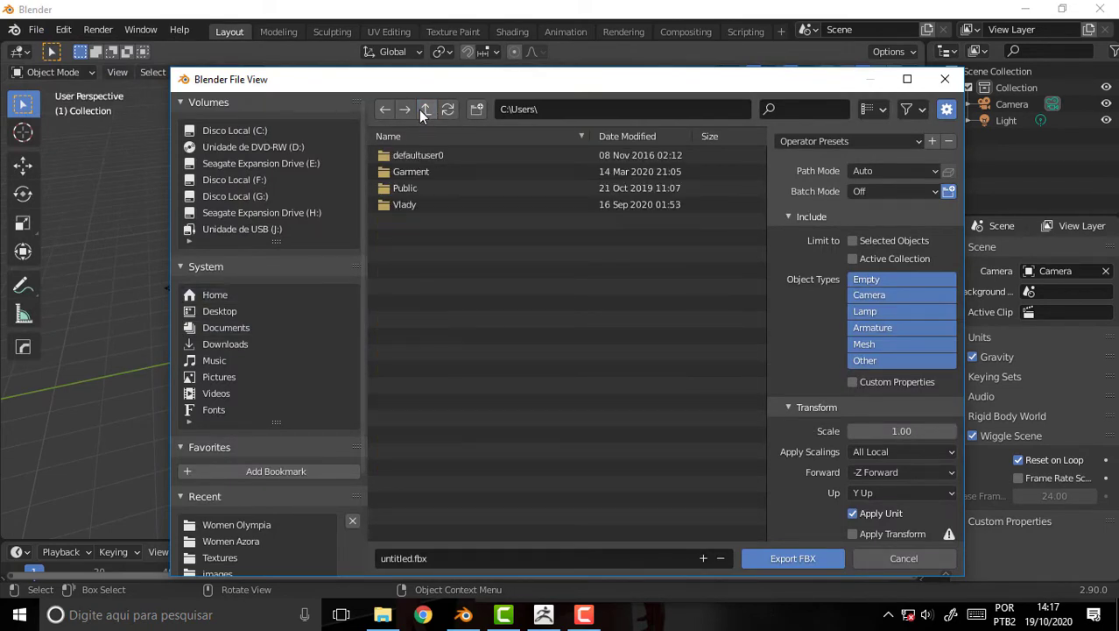
pyautogui.click(419, 110)
pyautogui.doubleClick(407, 271)
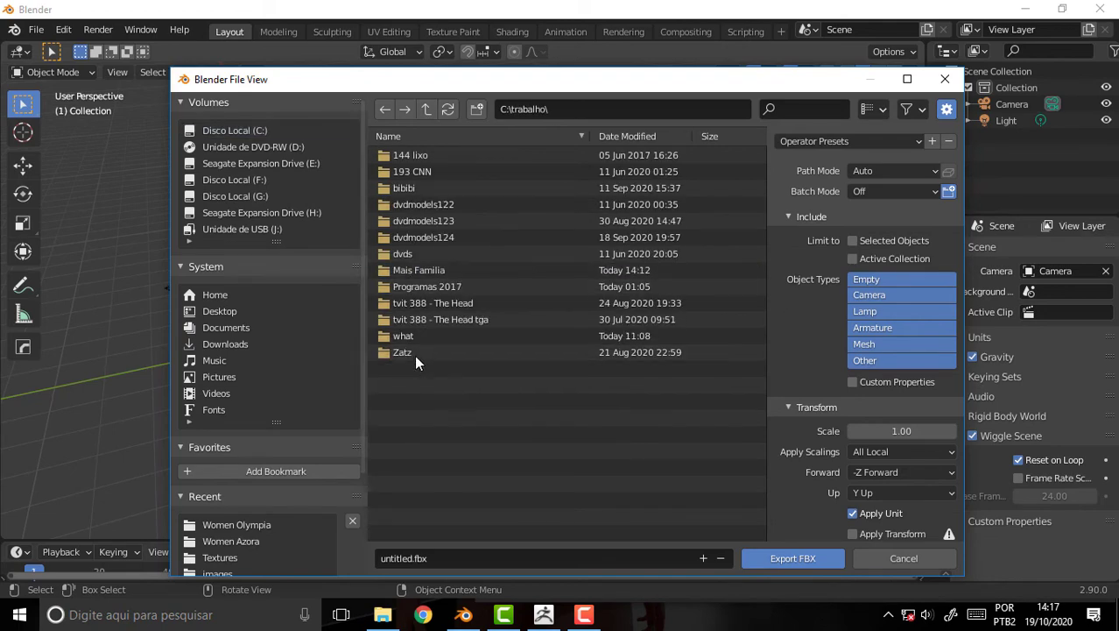
pyautogui.doubleClick(398, 335)
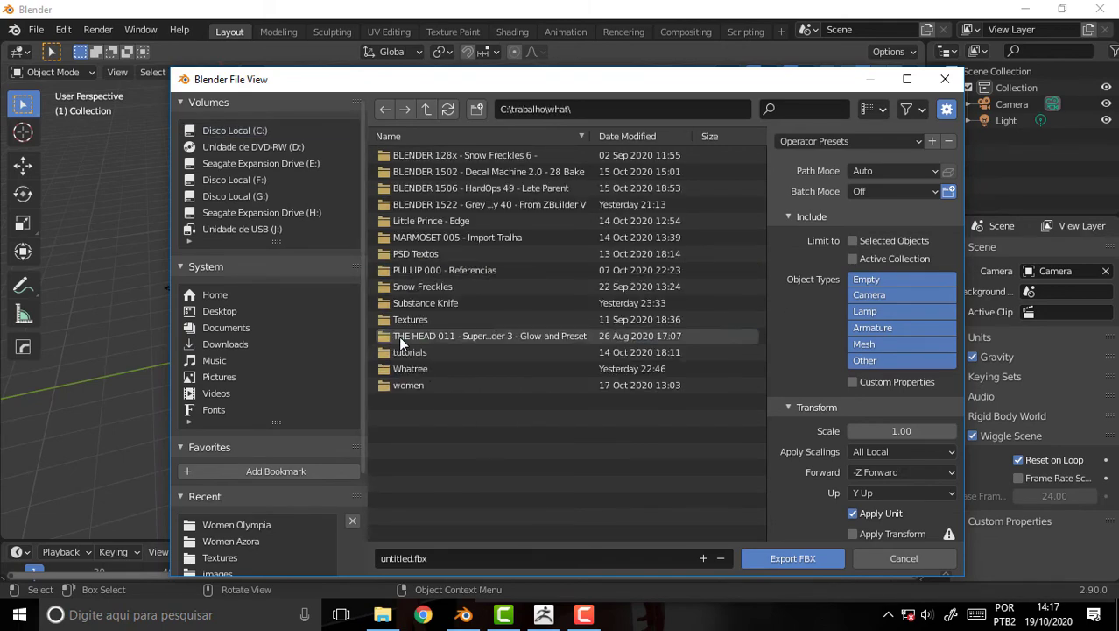
pyautogui.click(409, 385)
pyautogui.doubleClick(409, 385)
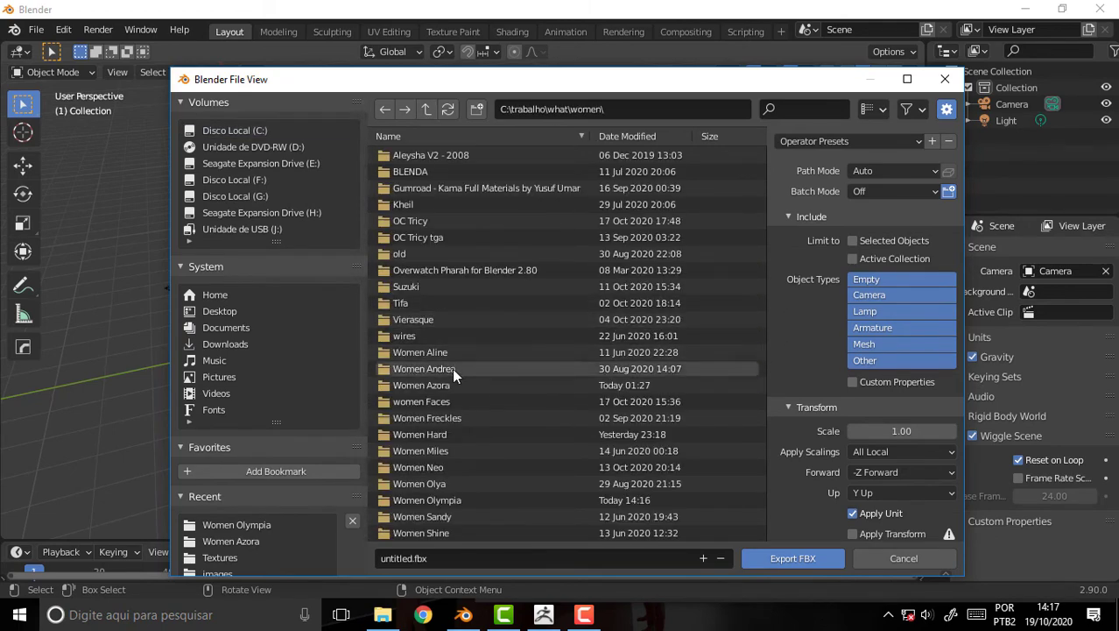
pyautogui.doubleClick(416, 503)
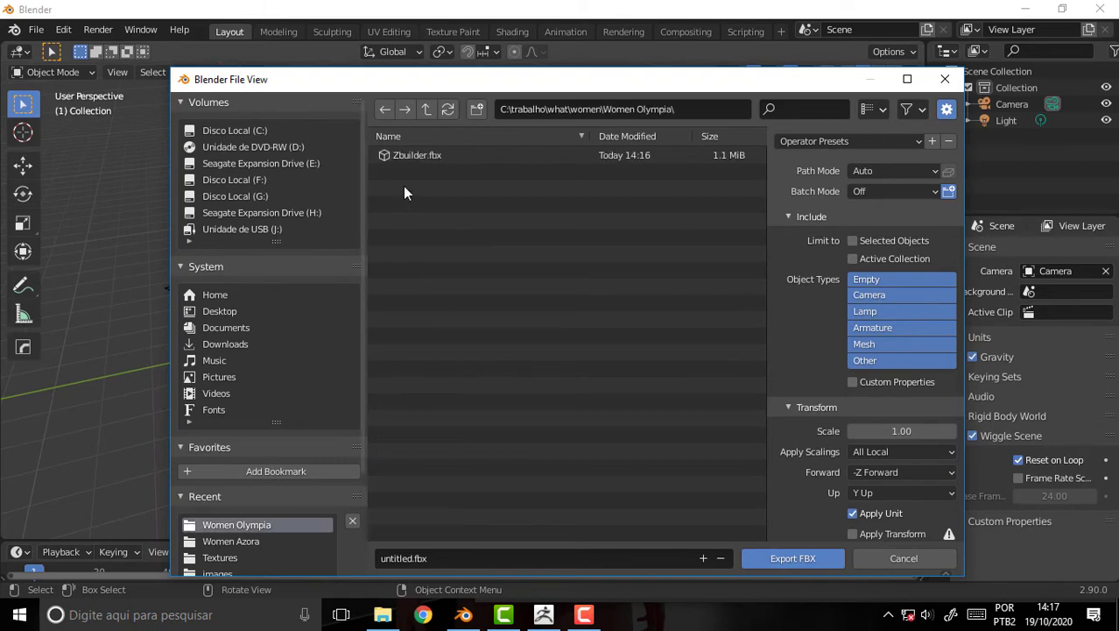
pyautogui.click(404, 156)
pyautogui.click(798, 559)
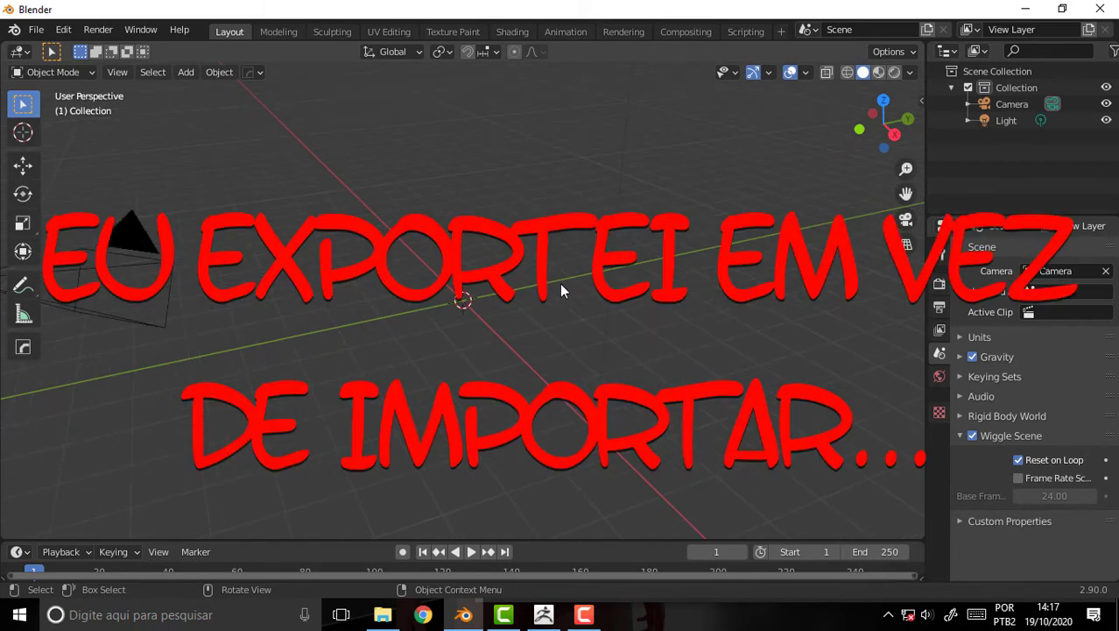
pyautogui.click(549, 611)
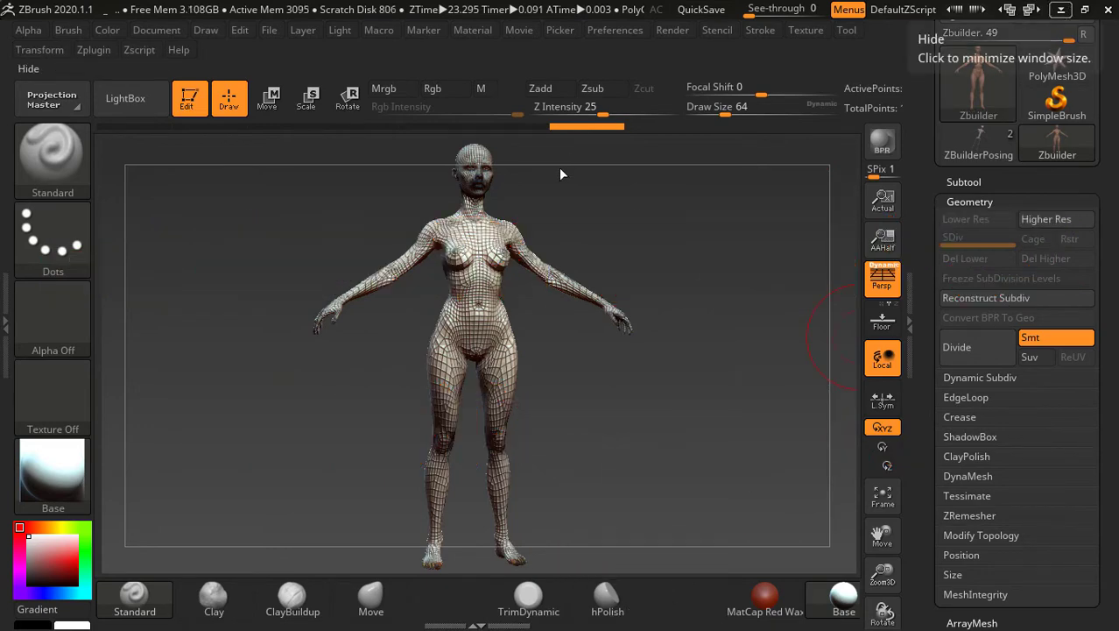
pyautogui.click(1063, 10)
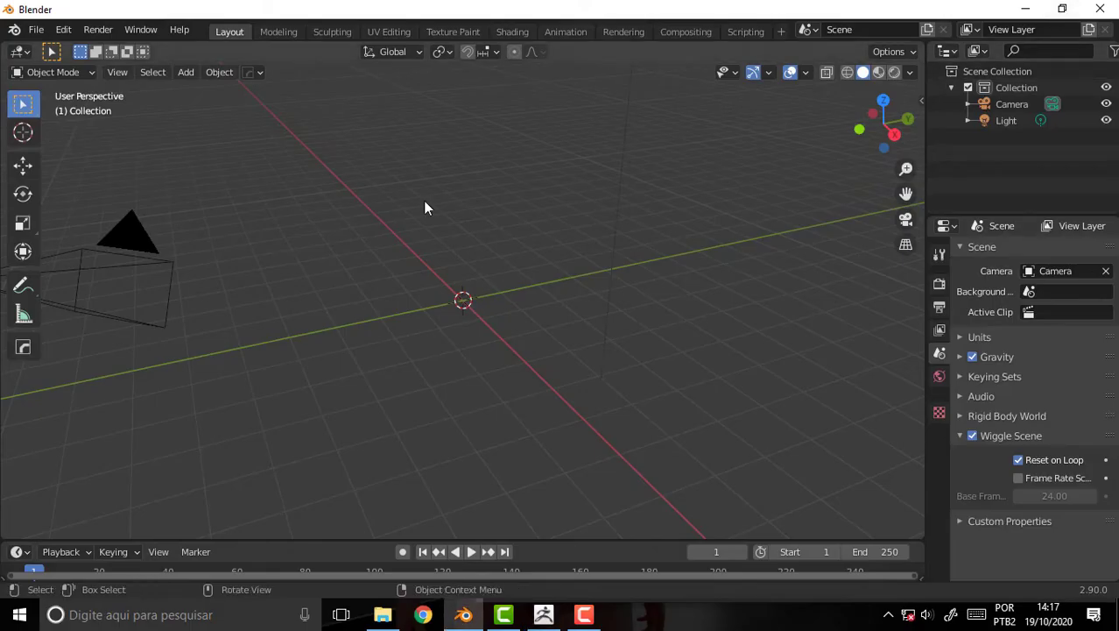
pyautogui.click(36, 30)
pyautogui.moveTo(61, 252)
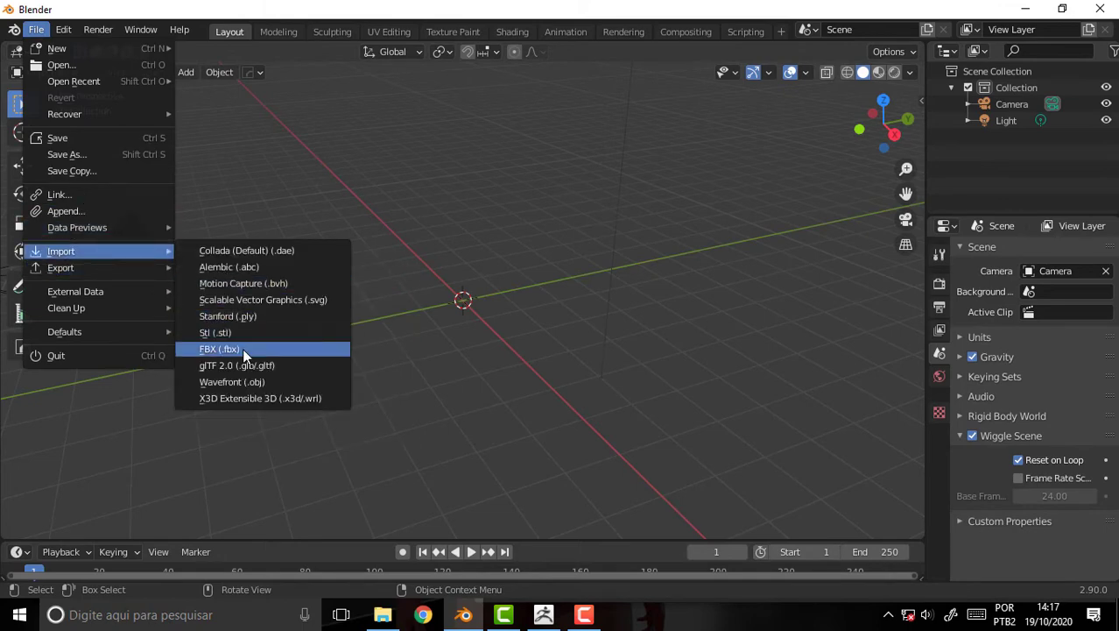
pyautogui.click(243, 348)
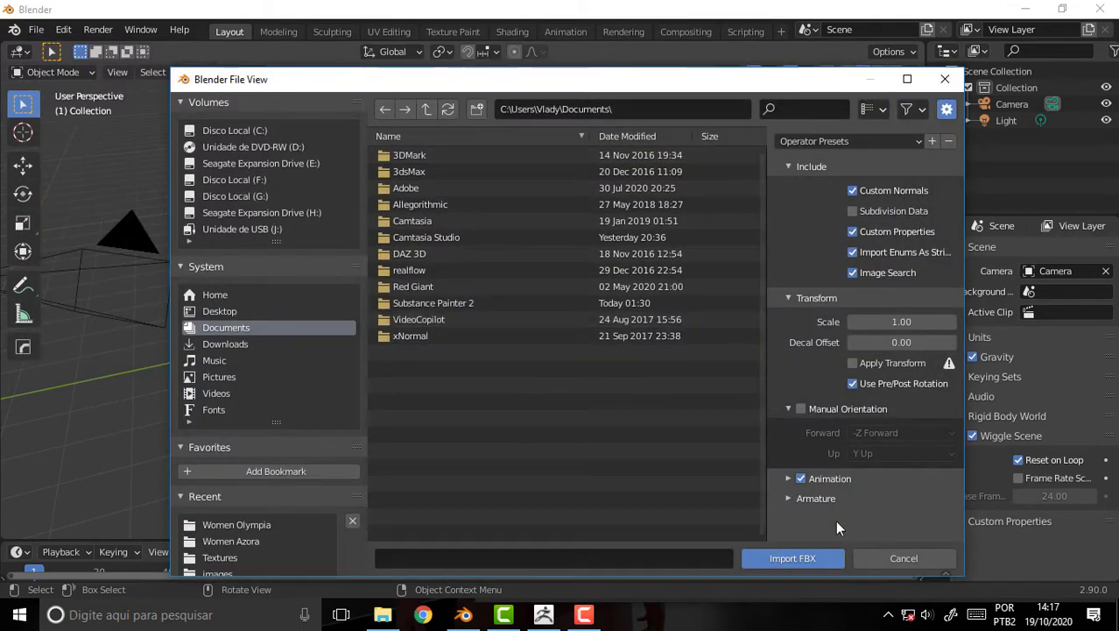
pyautogui.click(898, 558)
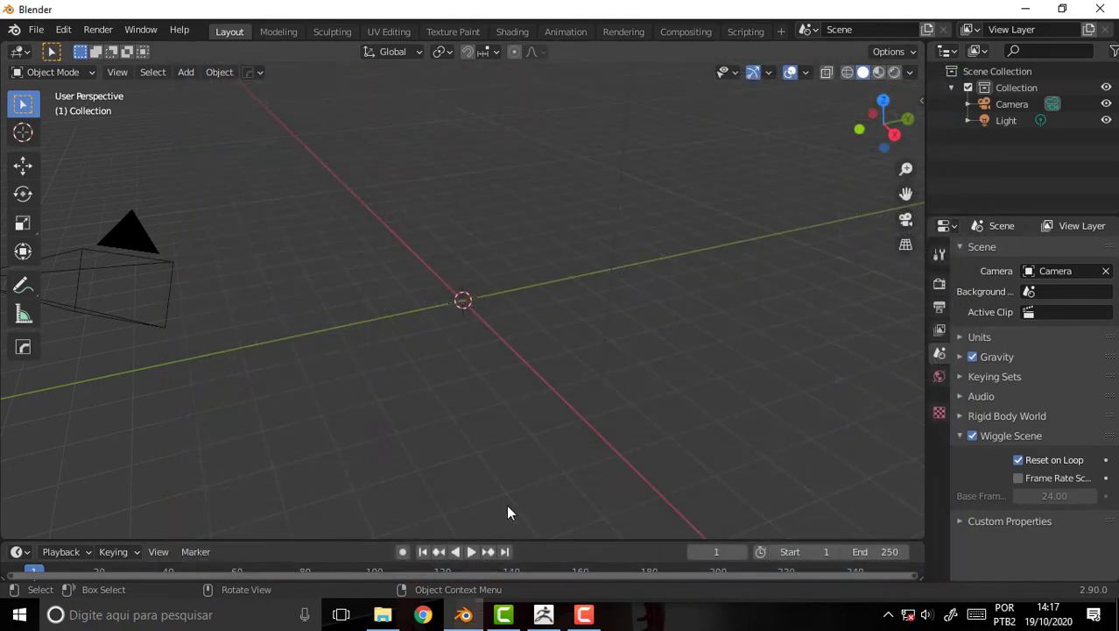
# Re-export the ZBuilder body from ZBrush over Zbuilder.fbx in the Women Olympia folder.
pyautogui.click(543, 616)
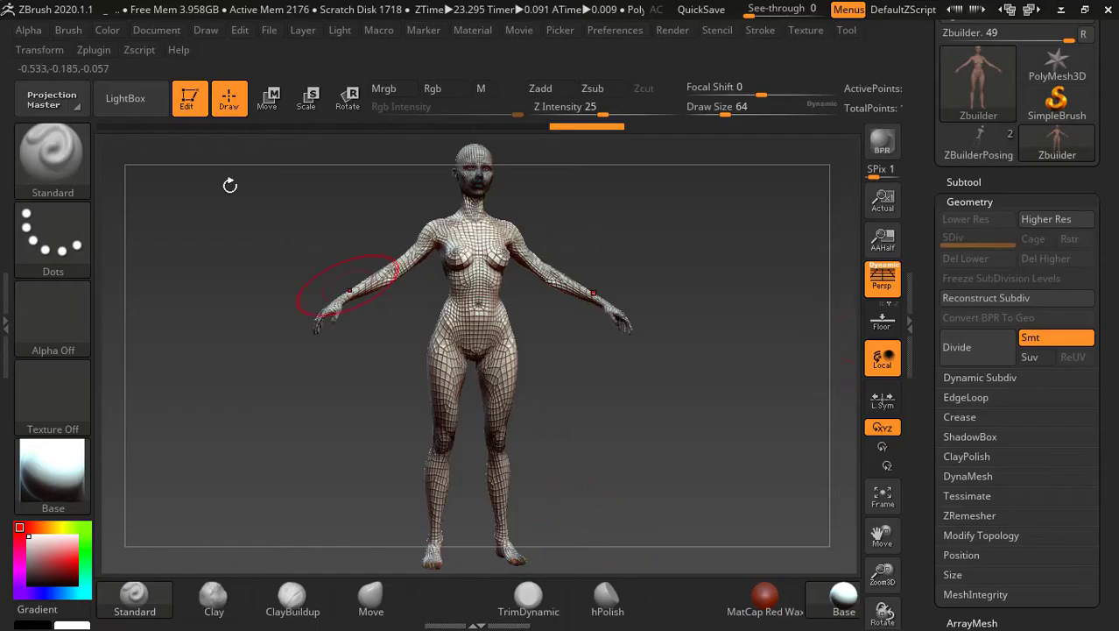
pyautogui.click(91, 51)
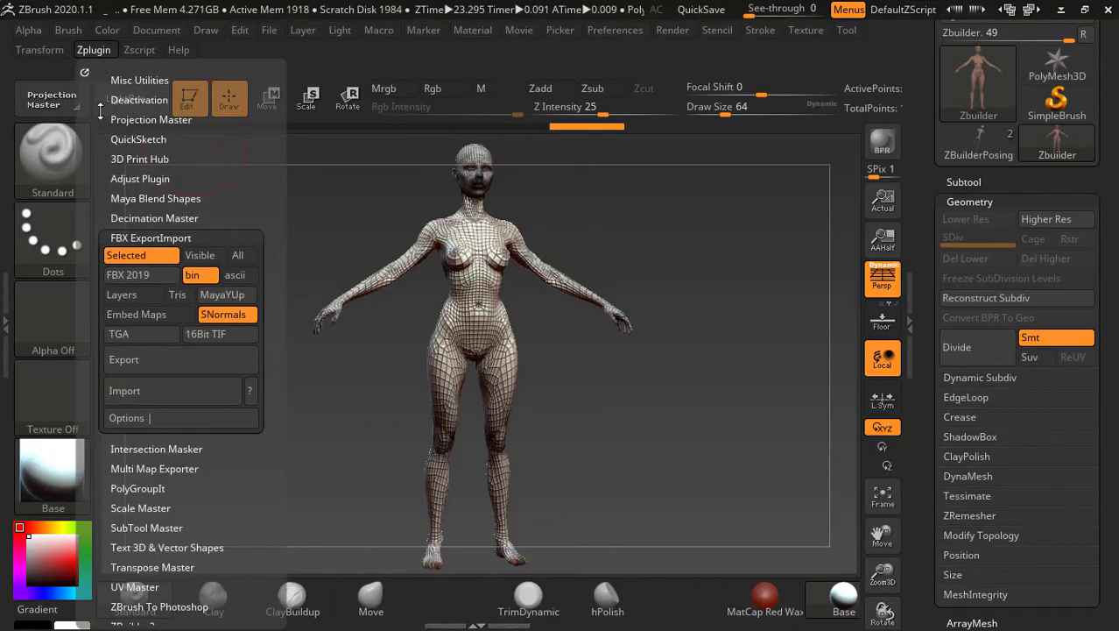
pyautogui.click(134, 361)
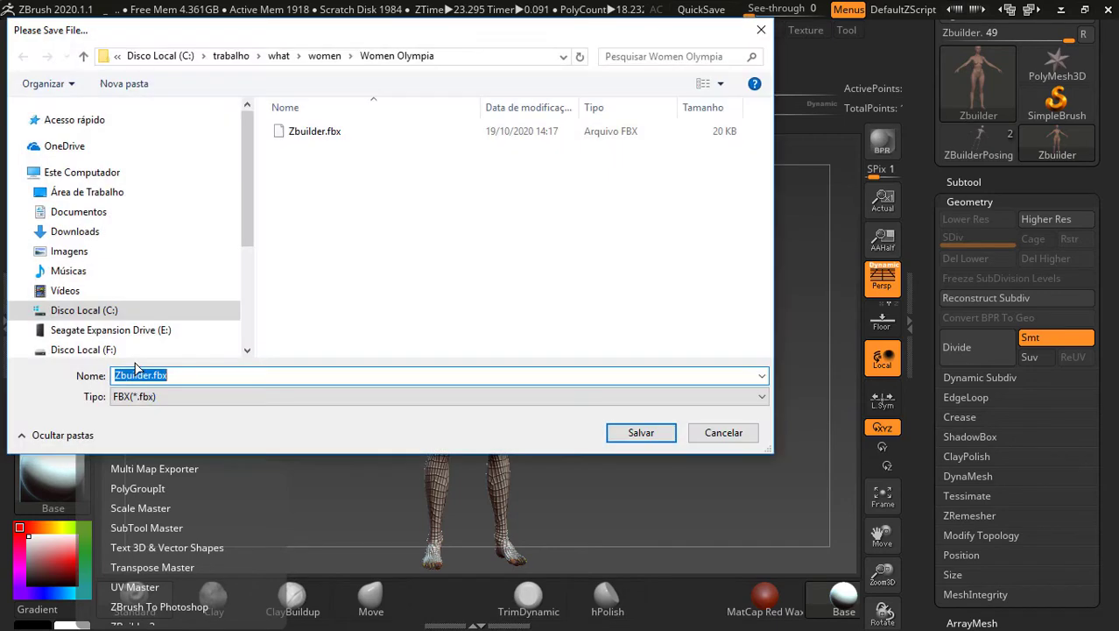
pyautogui.click(329, 132)
pyautogui.click(645, 438)
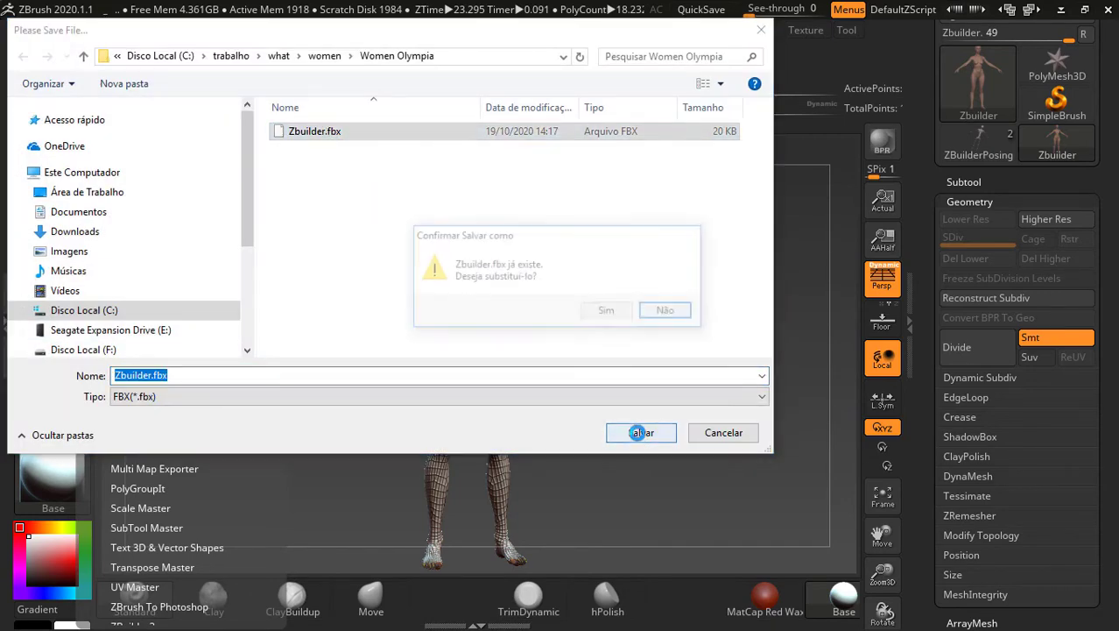
pyautogui.click(604, 310)
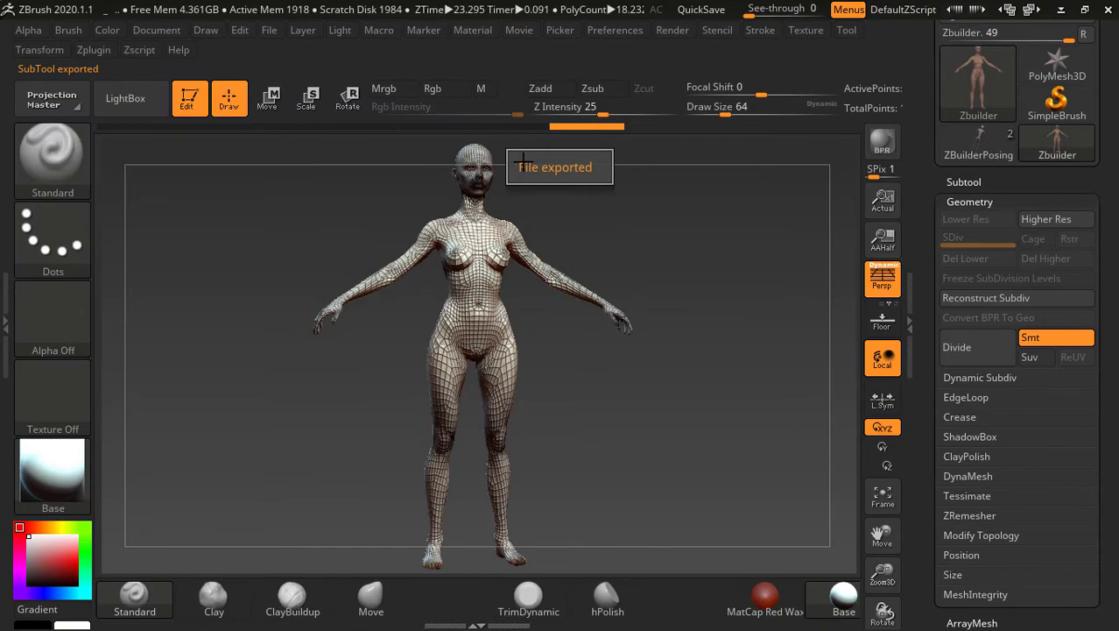
# Import Zbuilder.fbx from C:\trabalho\what\women\Women Olympia into the Blender scene.
pyautogui.click(1062, 9)
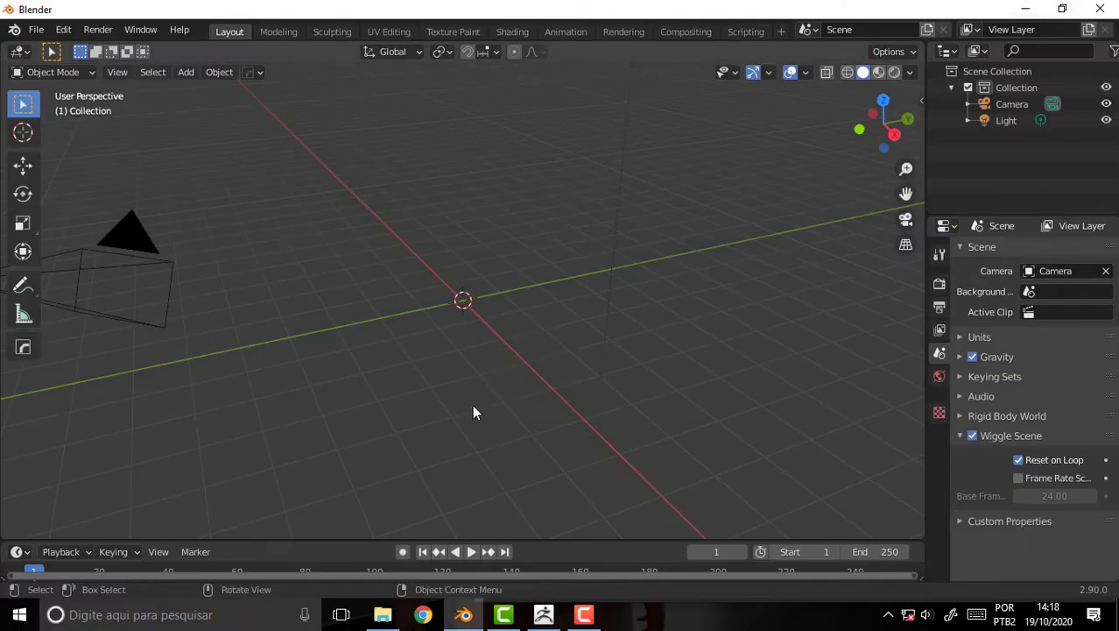
pyautogui.click(36, 29)
pyautogui.moveTo(61, 252)
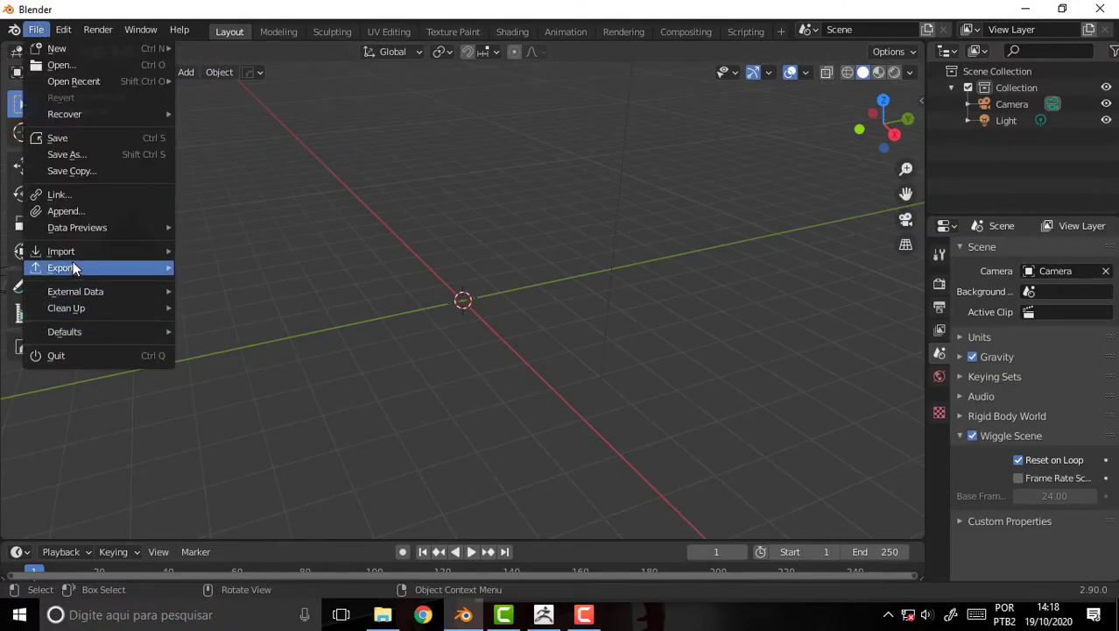
pyautogui.click(231, 344)
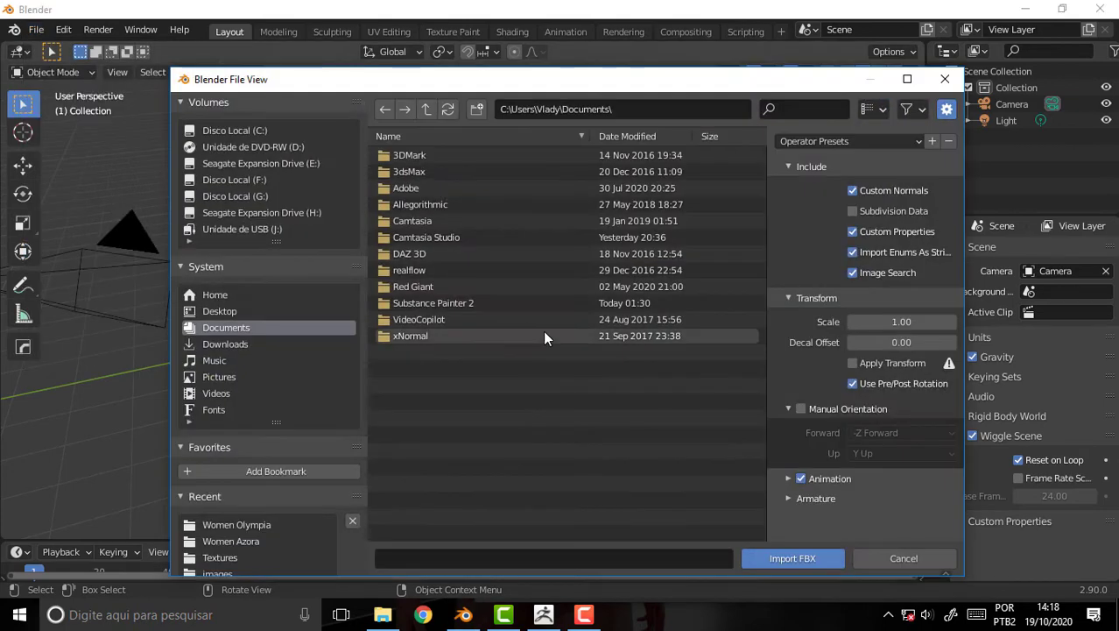
pyautogui.click(421, 112)
pyautogui.click(421, 112)
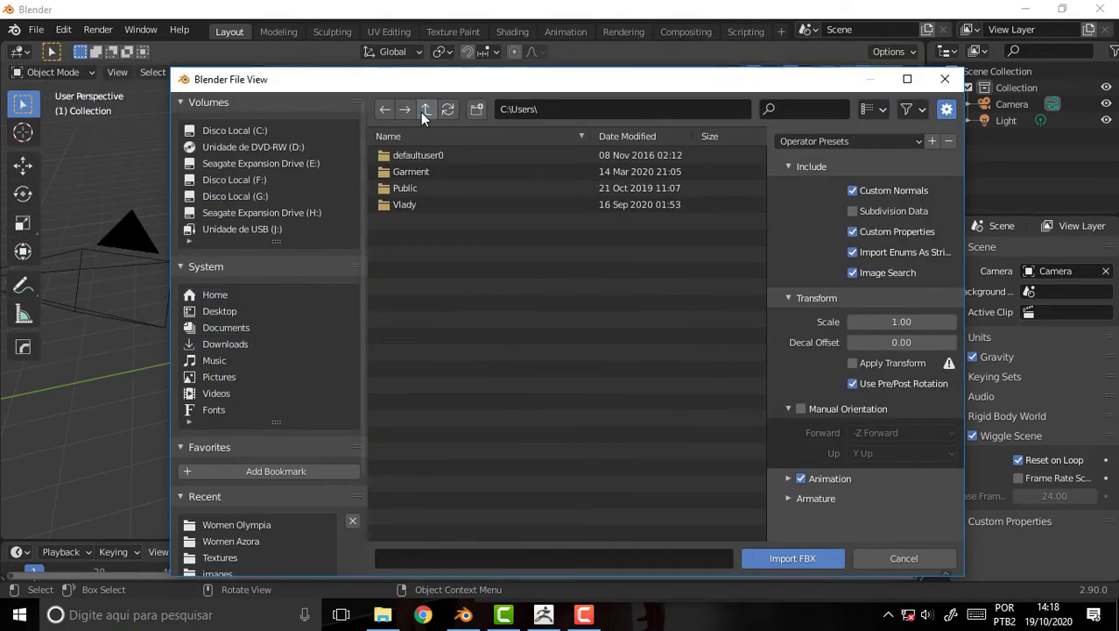
pyautogui.click(421, 112)
pyautogui.doubleClick(408, 270)
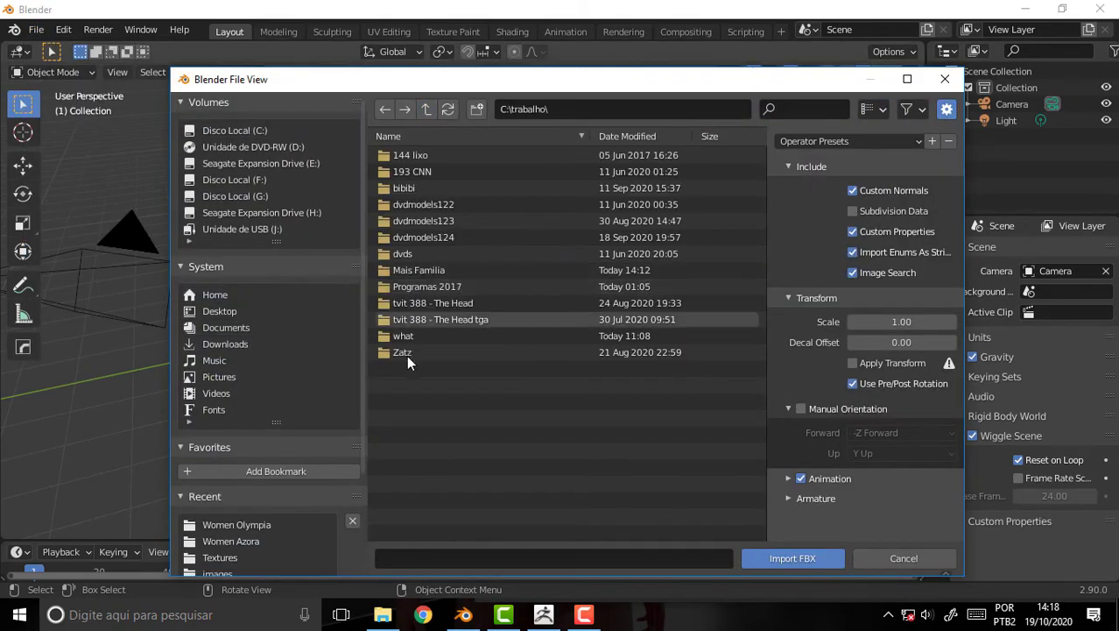
pyautogui.doubleClick(402, 336)
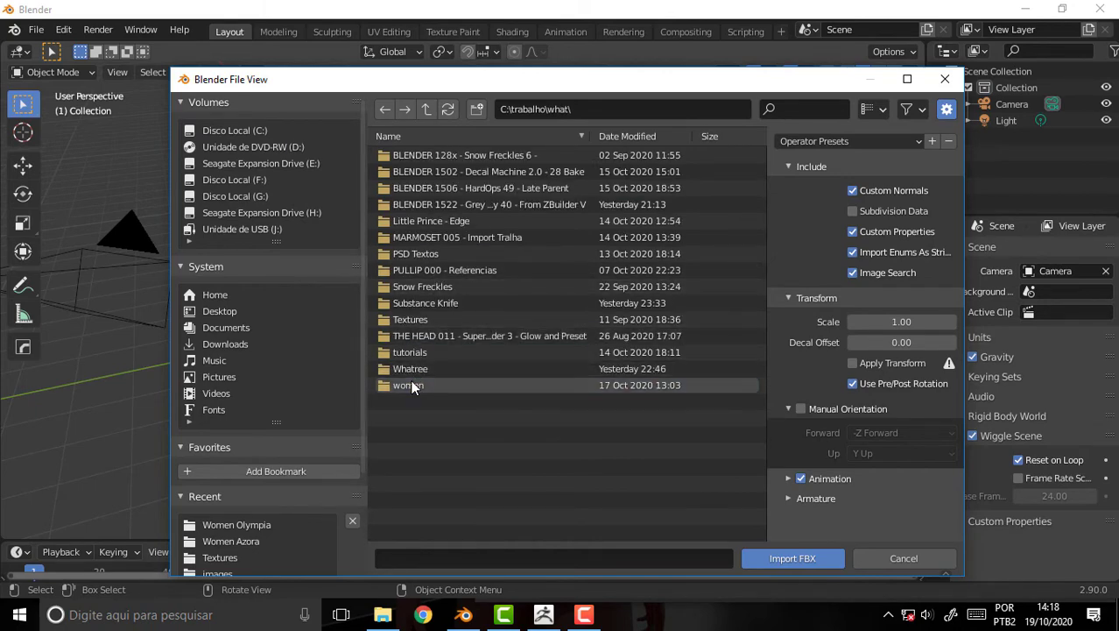
pyautogui.doubleClick(410, 379)
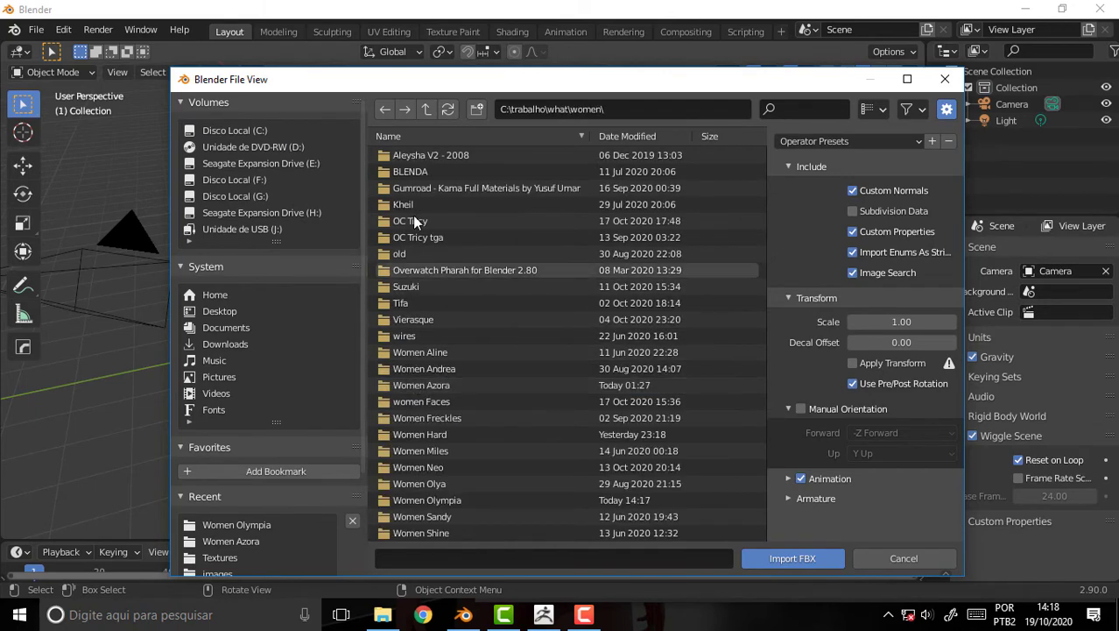
pyautogui.click(427, 499)
pyautogui.doubleClick(428, 497)
pyautogui.click(406, 156)
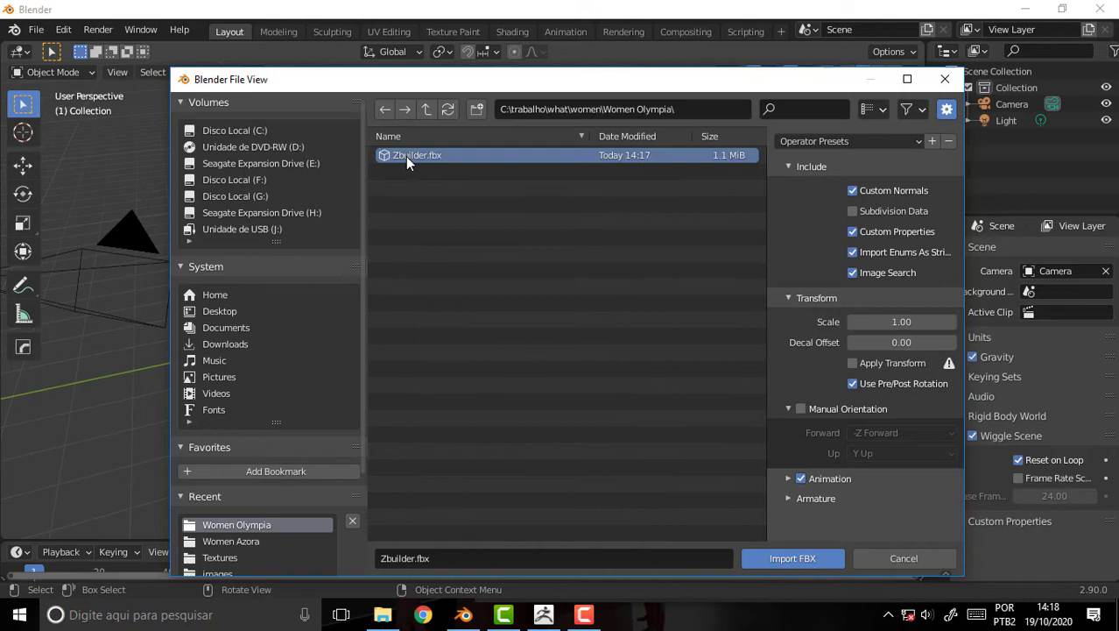
pyautogui.click(788, 557)
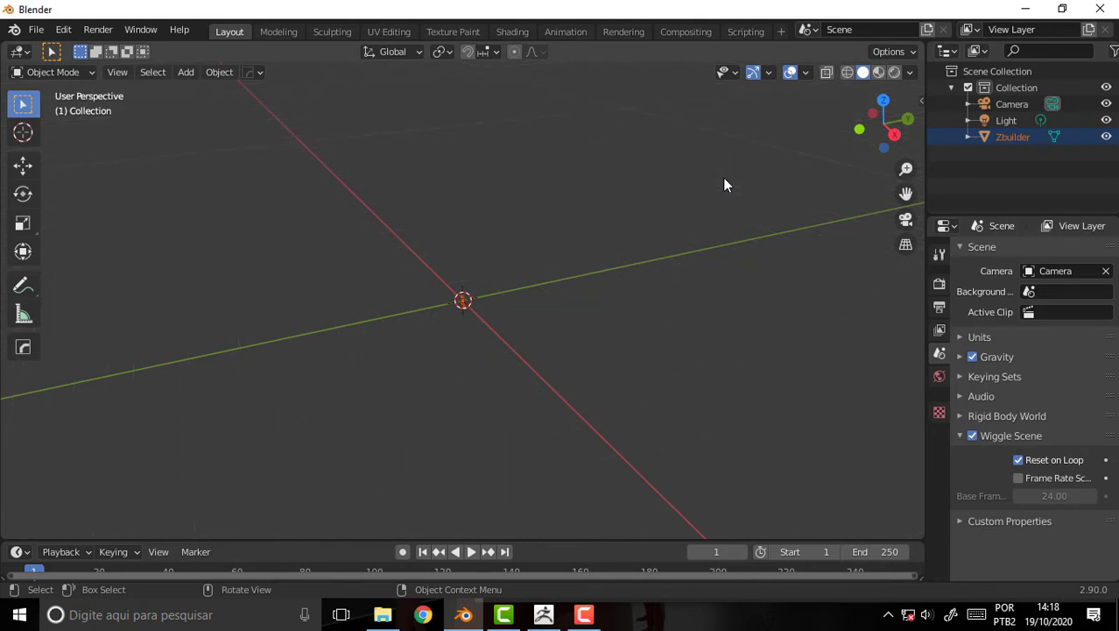
# Scale the tiny Zbuilder figure up by about 10.
pyautogui.scroll(8, 724, 184)
pyautogui.scroll(2, 723, 184)
pyautogui.scroll(3, 723, 184)
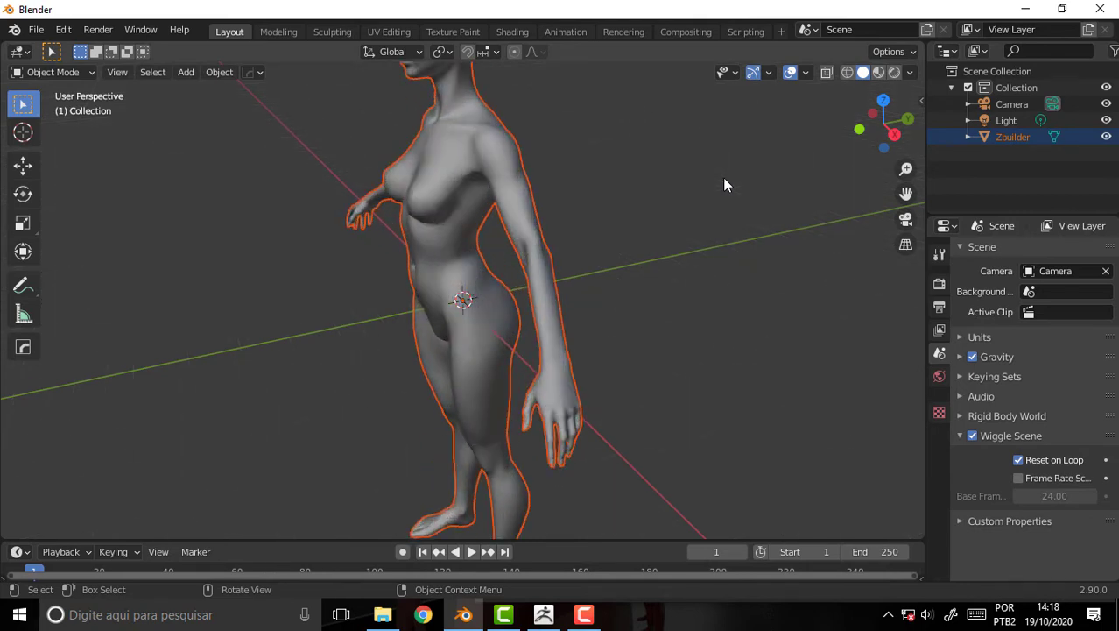
pyautogui.scroll(-4, 683, 162)
pyautogui.scroll(-5, 689, 189)
pyautogui.scroll(-5, 688, 189)
pyautogui.scroll(-2, 690, 188)
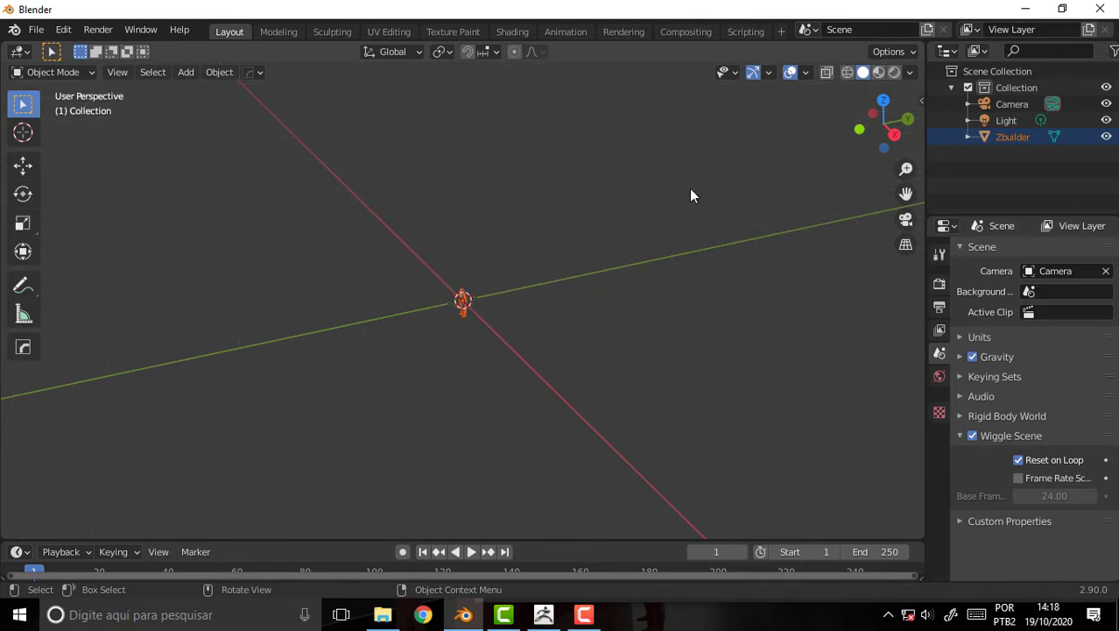
pyautogui.moveTo(509, 201)
pyautogui.mouseDown(button='middle')
pyautogui.moveTo(594, 194)
pyautogui.moveTo(583, 190)
pyautogui.mouseUp(button='middle')
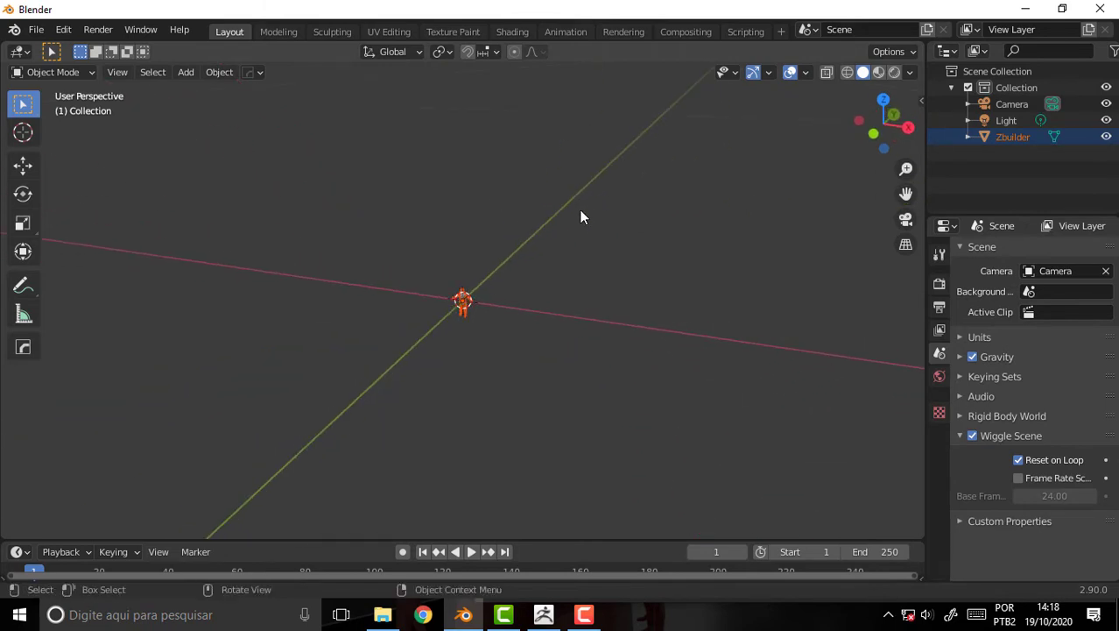
pyautogui.press('s')
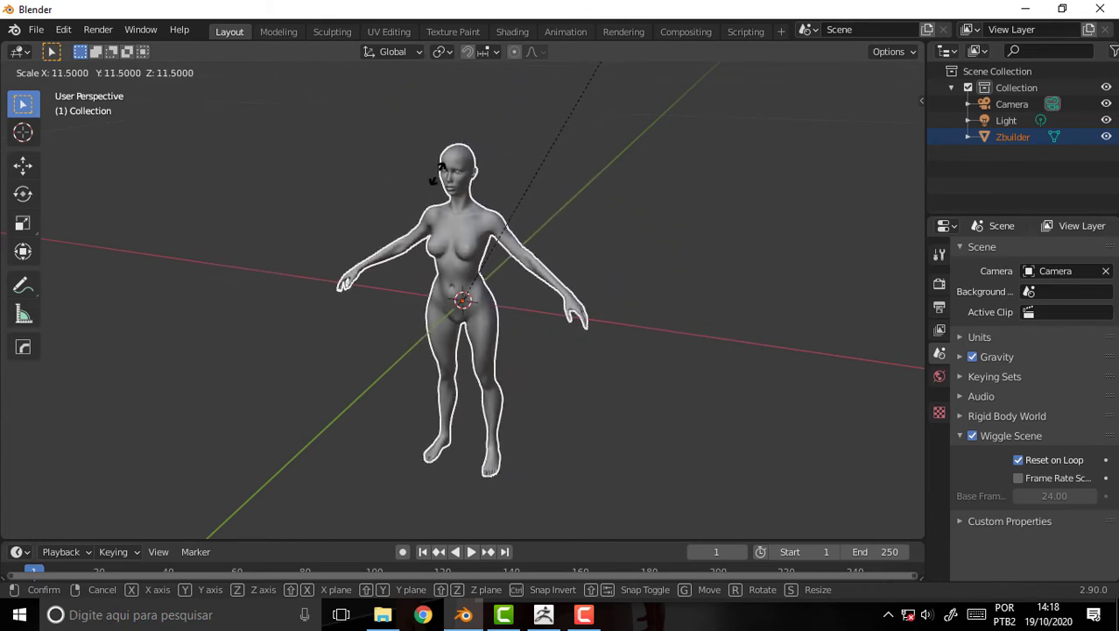
pyautogui.click(250, 334)
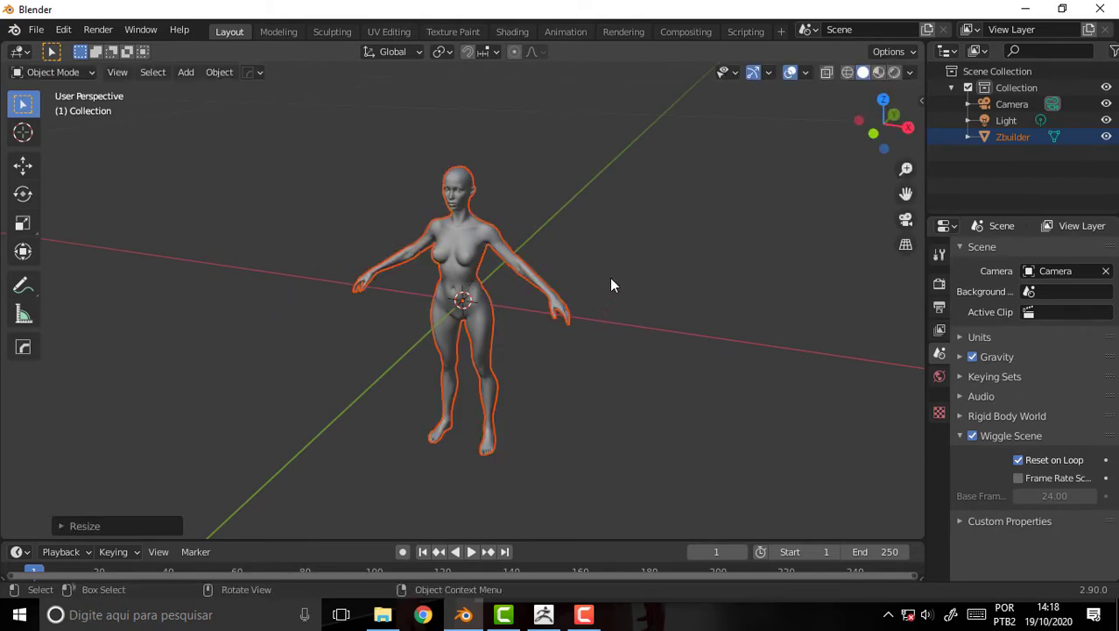
# Scale the figure up again by about 9.9 to a life-like size.
pyautogui.press('s')
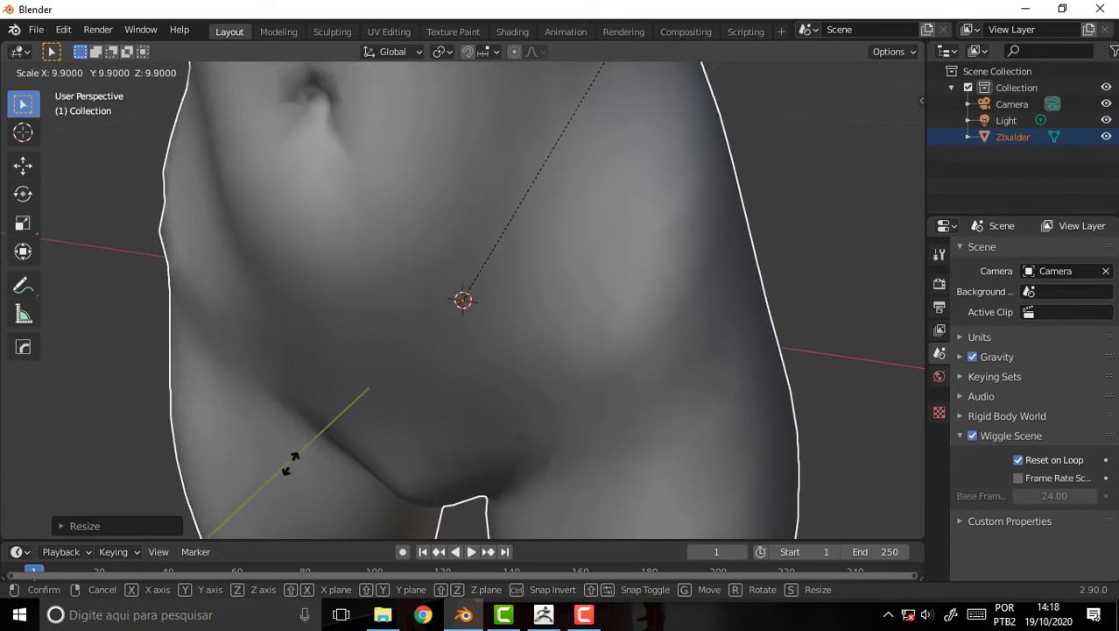
pyautogui.click(304, 456)
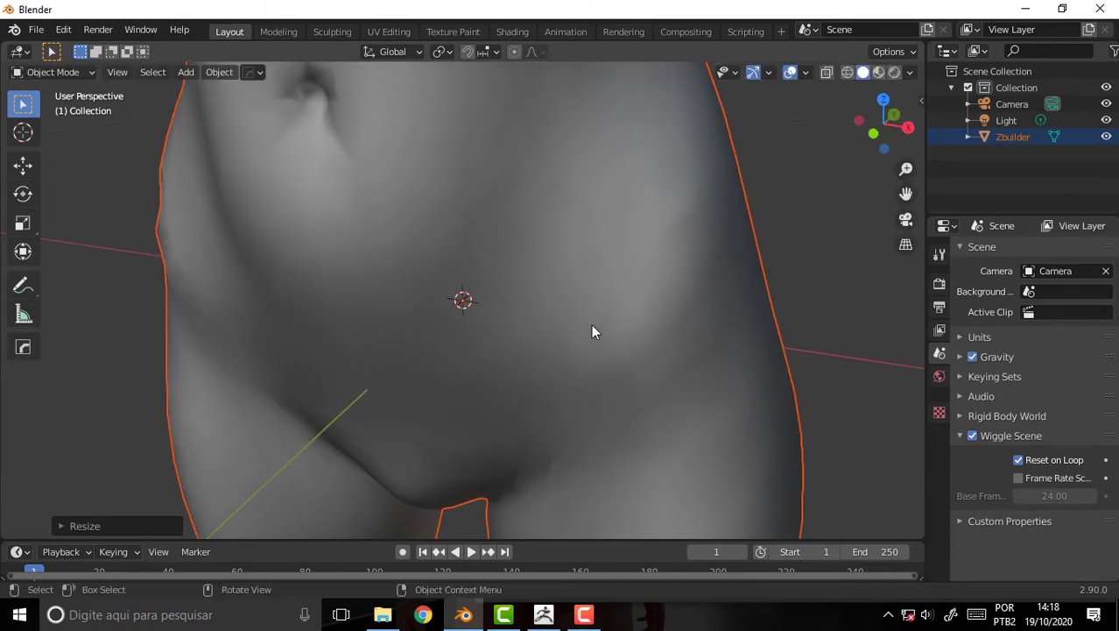
pyautogui.scroll(-3, 592, 330)
pyautogui.scroll(-3, 597, 326)
pyautogui.scroll(-3, 614, 322)
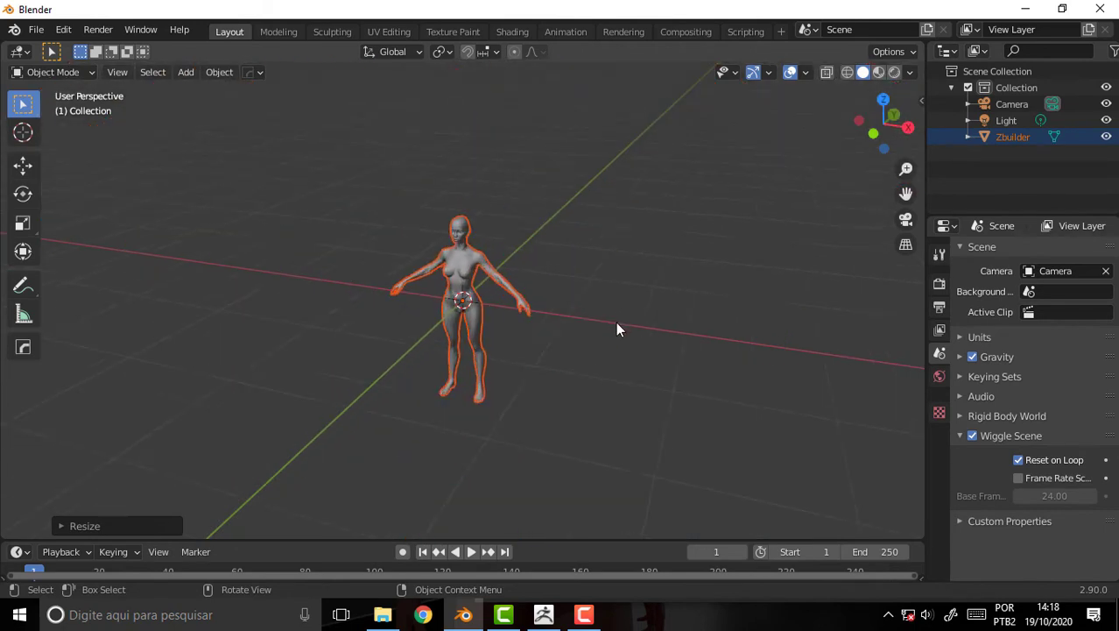
pyautogui.scroll(3, 615, 321)
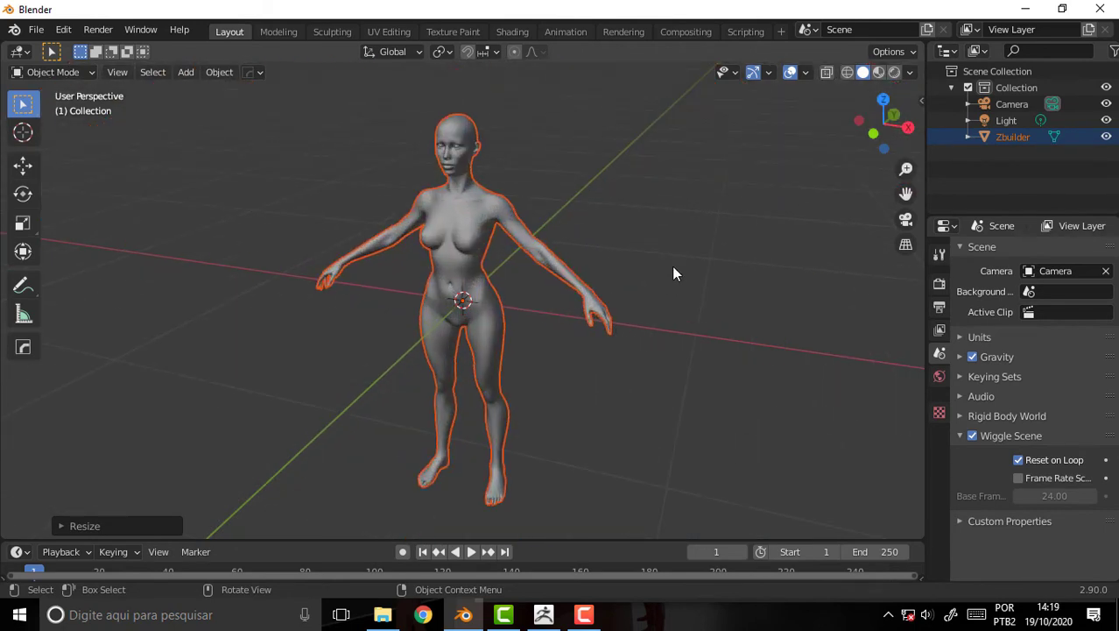
pyautogui.hotkey('shift', 'a')
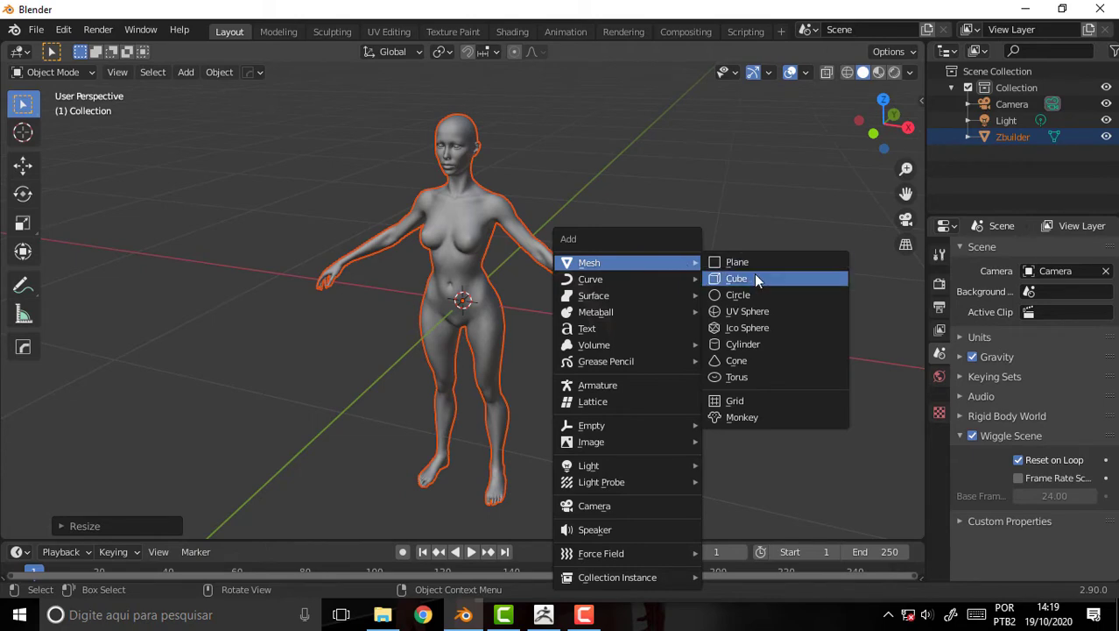
pyautogui.click(758, 278)
pyautogui.moveTo(757, 280)
pyautogui.mouseDown(button='middle')
pyautogui.moveTo(639, 265)
pyautogui.moveTo(693, 259)
pyautogui.mouseUp(button='middle')
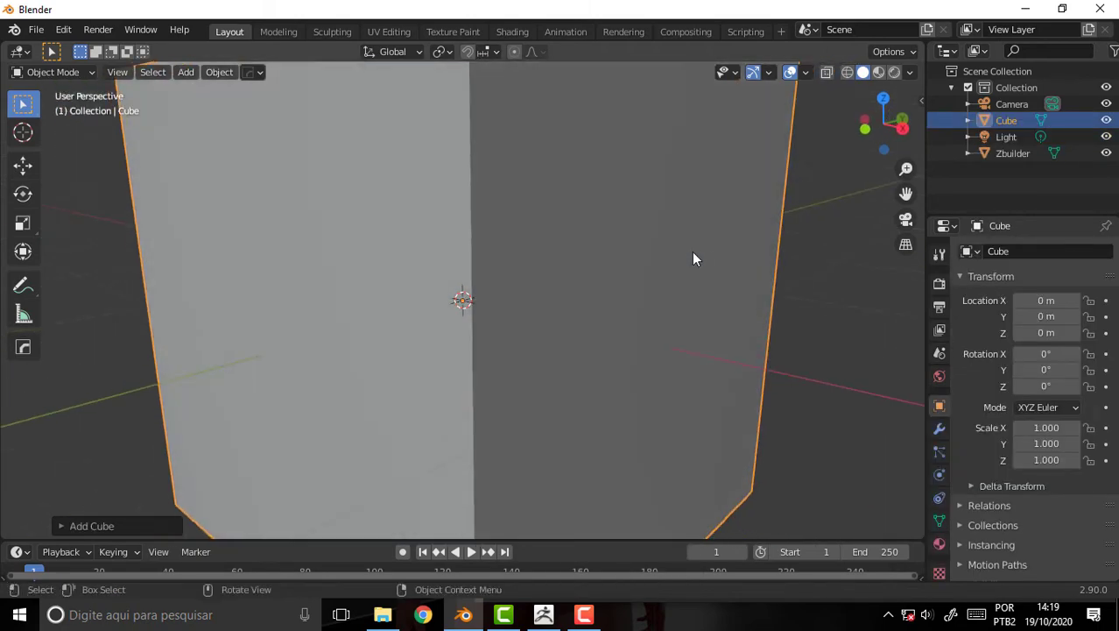
pyautogui.click(827, 73)
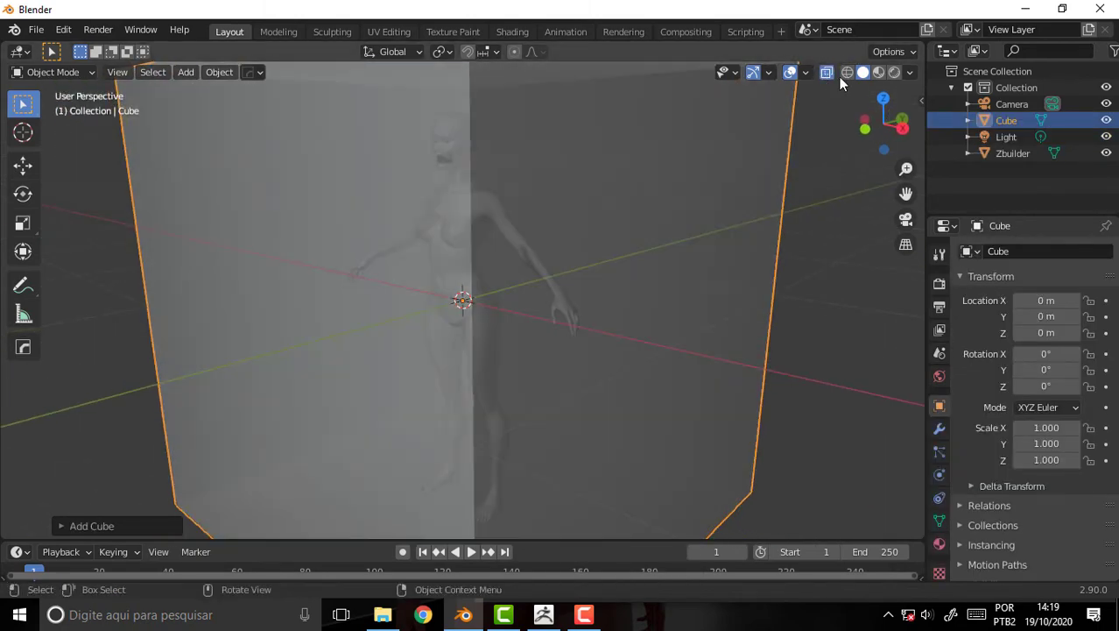
pyautogui.moveTo(670, 207)
pyautogui.mouseDown(button='middle')
pyautogui.moveTo(563, 189)
pyautogui.moveTo(694, 193)
pyautogui.moveTo(637, 182)
pyautogui.moveTo(383, 199)
pyautogui.moveTo(518, 189)
pyautogui.moveTo(642, 200)
pyautogui.mouseUp(button='middle')
pyautogui.scroll(-2, 649, 197)
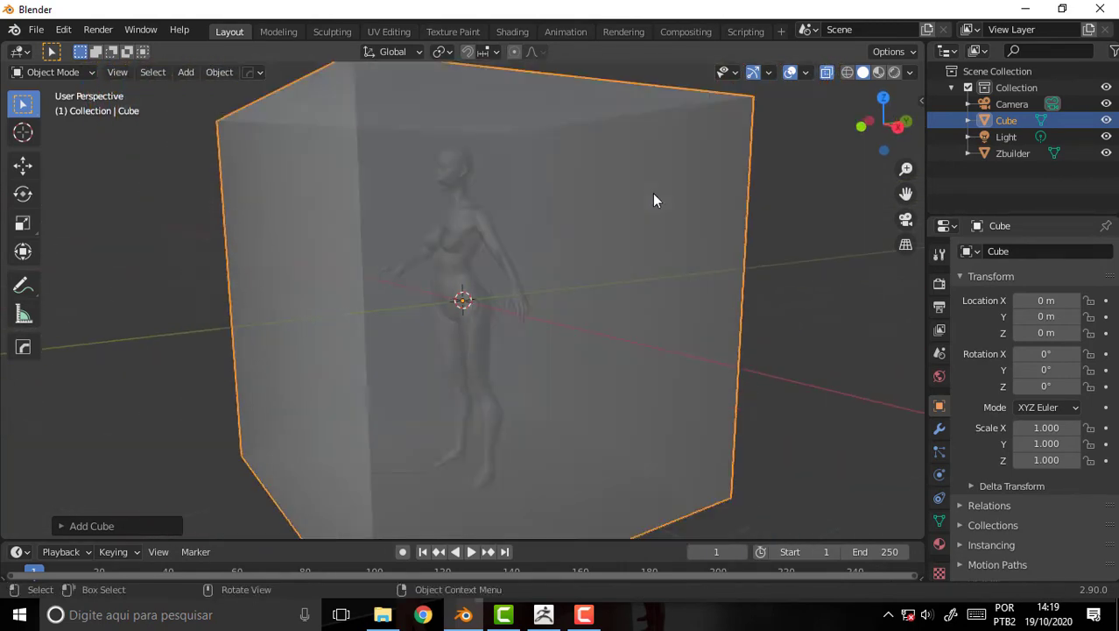
pyautogui.scroll(-2, 655, 195)
pyautogui.scroll(1, 657, 206)
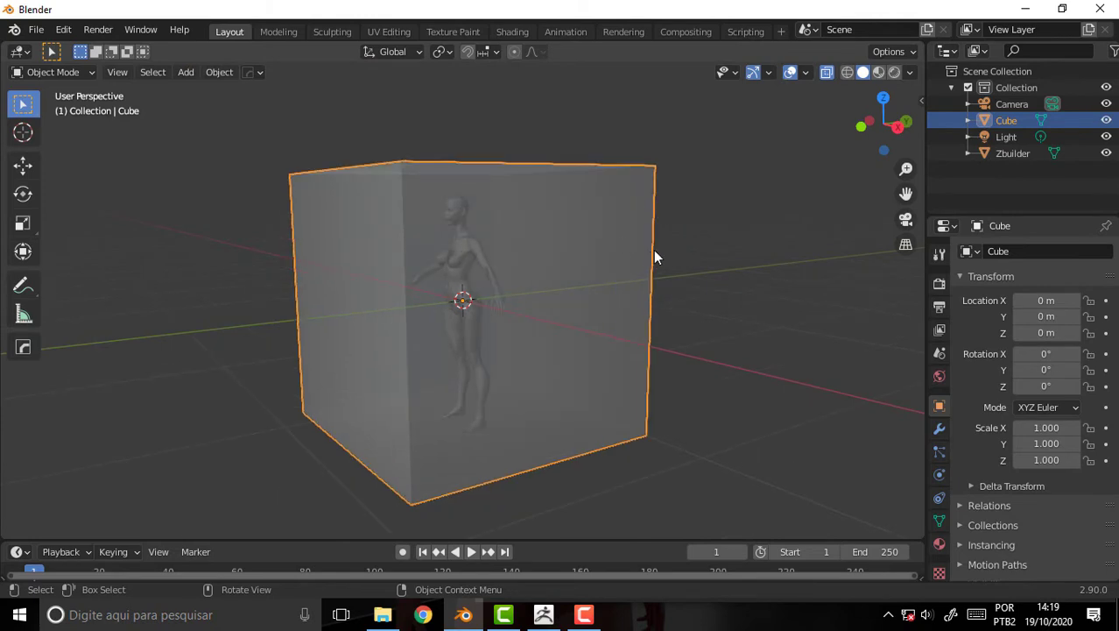
pyautogui.press('Delete')
pyautogui.moveTo(700, 267)
pyautogui.mouseDown(button='middle')
pyautogui.moveTo(786, 282)
pyautogui.moveTo(745, 292)
pyautogui.mouseUp(button='middle')
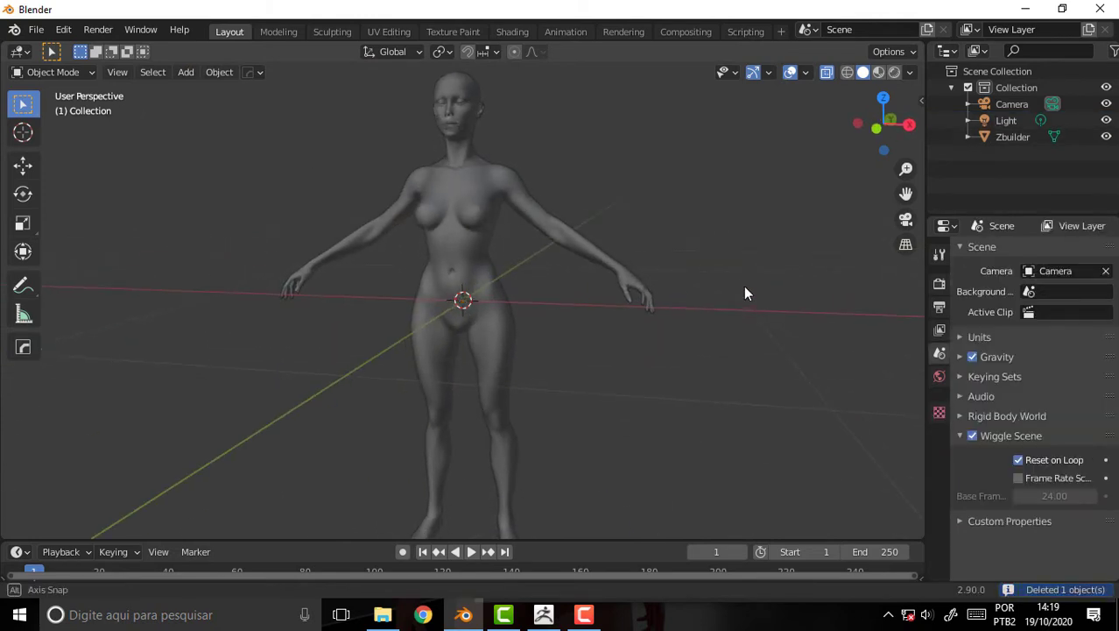
pyautogui.click(825, 73)
# Put the selected figure into Edit Mode with face selection and nothing selected.
pyautogui.click(60, 74)
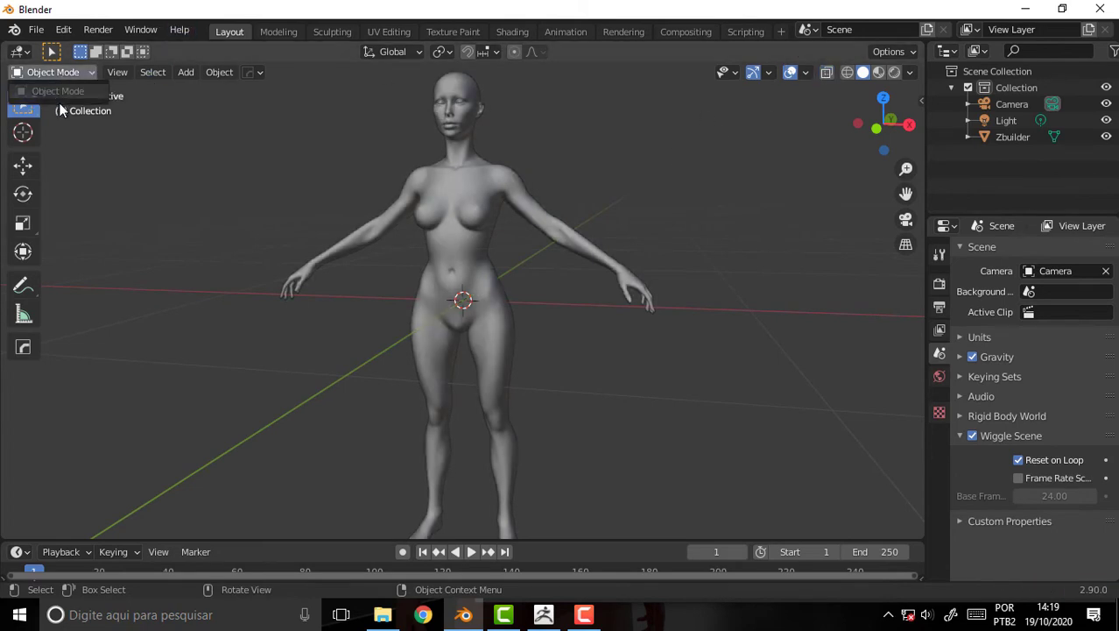
pyautogui.click(465, 191)
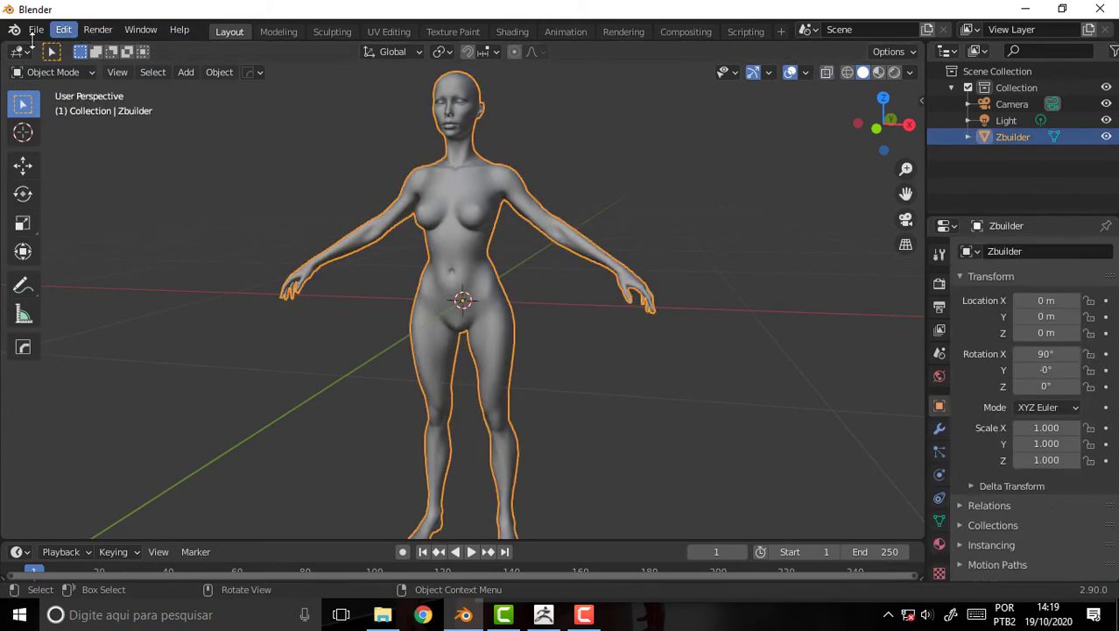
pyautogui.click(52, 71)
pyautogui.click(52, 109)
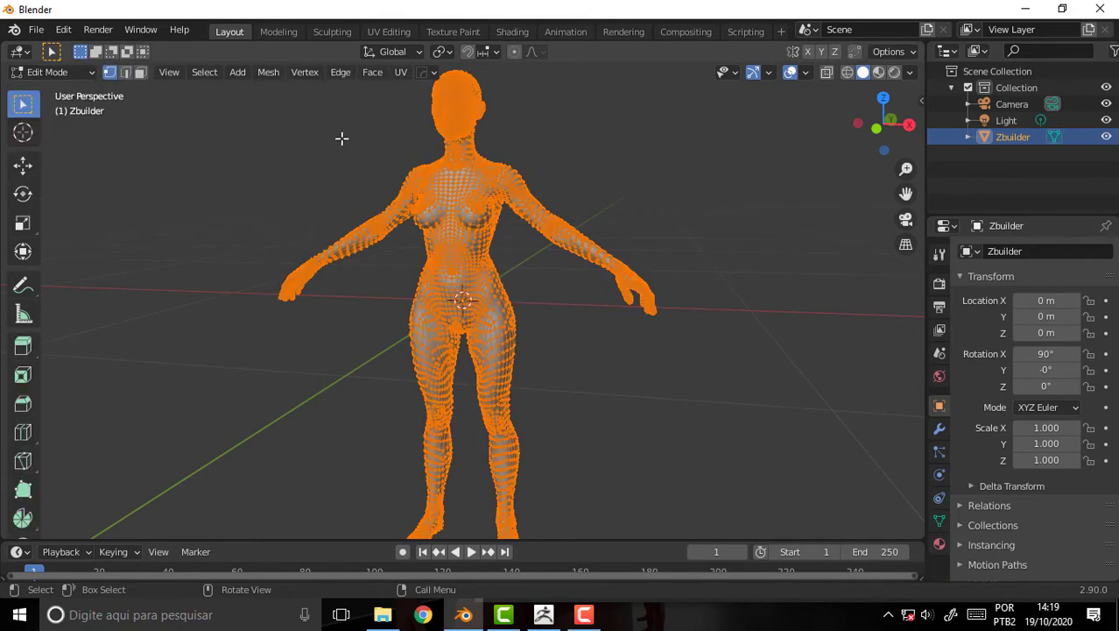
pyautogui.click(132, 75)
pyautogui.click(140, 75)
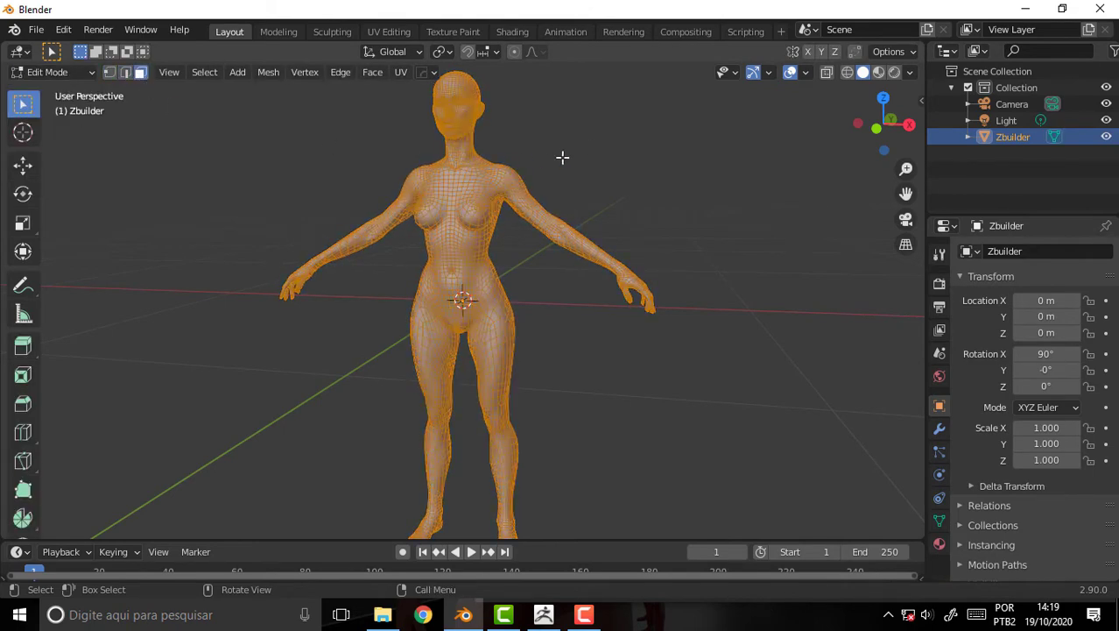
pyautogui.click(593, 157)
# Inspect the quad topology of the face, head side, neck and shoulders.
pyautogui.scroll(2, 592, 157)
pyautogui.scroll(2, 592, 157)
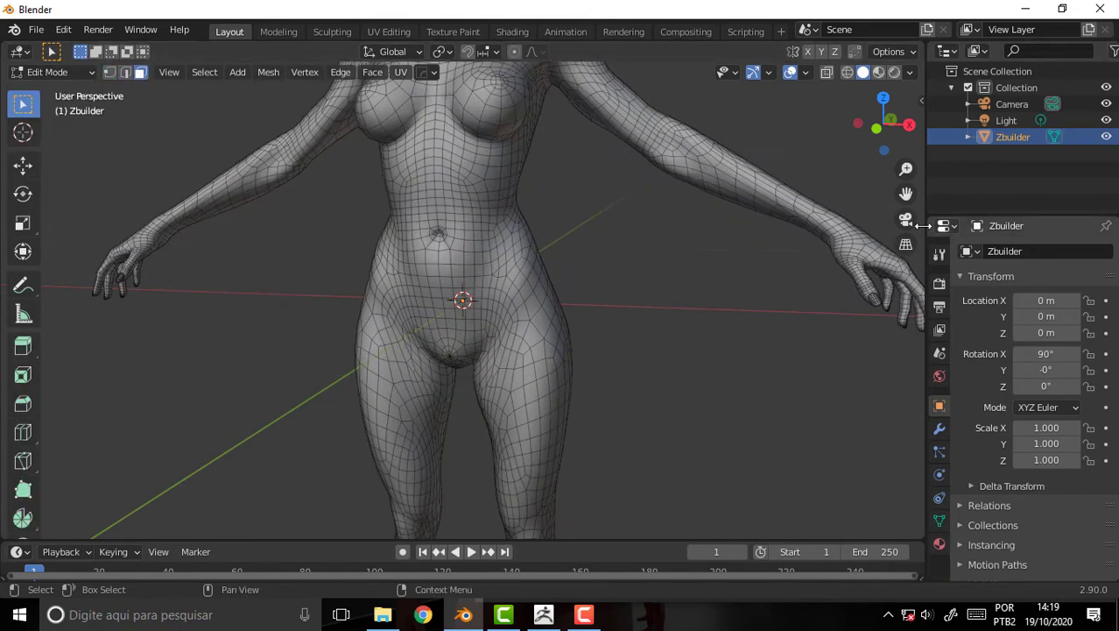
pyautogui.keyDown('shift'); pyautogui.moveTo(691, 377); pyautogui.dragTo(691, 153, button='middle'); pyautogui.keyUp('shift')
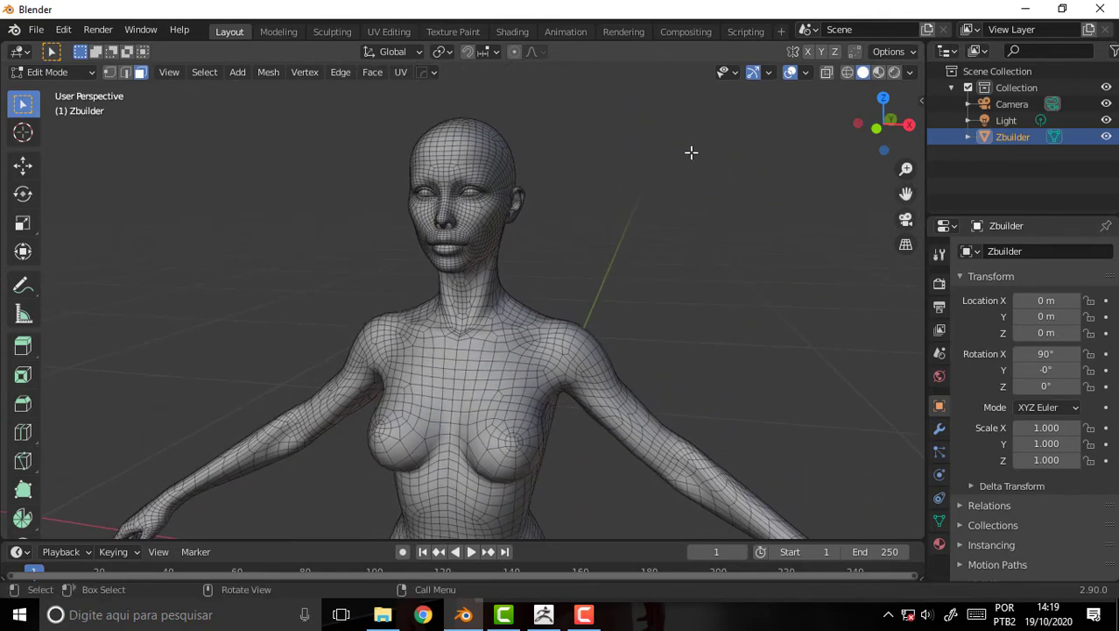
pyautogui.scroll(2, 691, 153)
pyautogui.scroll(3, 691, 152)
pyautogui.moveTo(905, 195); pyautogui.dragTo(769, 190)
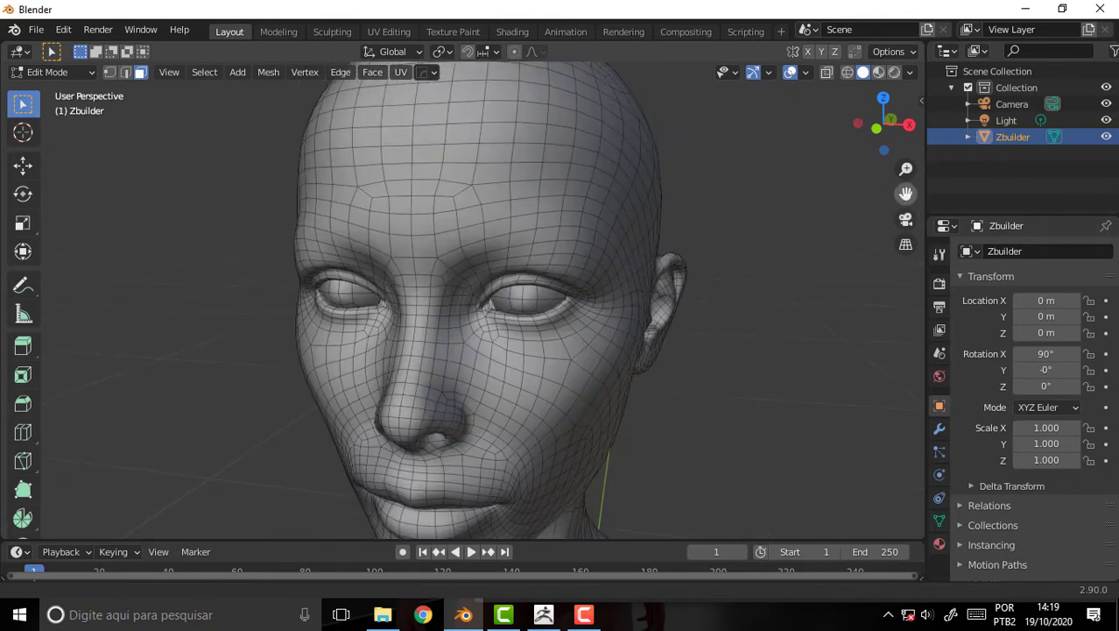
pyautogui.moveTo(769, 190)
pyautogui.mouseDown(button='middle')
pyautogui.moveTo(817, 179)
pyautogui.moveTo(750, 157)
pyautogui.moveTo(782, 143)
pyautogui.moveTo(822, 138)
pyautogui.moveTo(857, 167)
pyautogui.moveTo(903, 172)
pyautogui.moveTo(762, 182)
pyautogui.moveTo(772, 185)
pyautogui.mouseUp(button='middle')
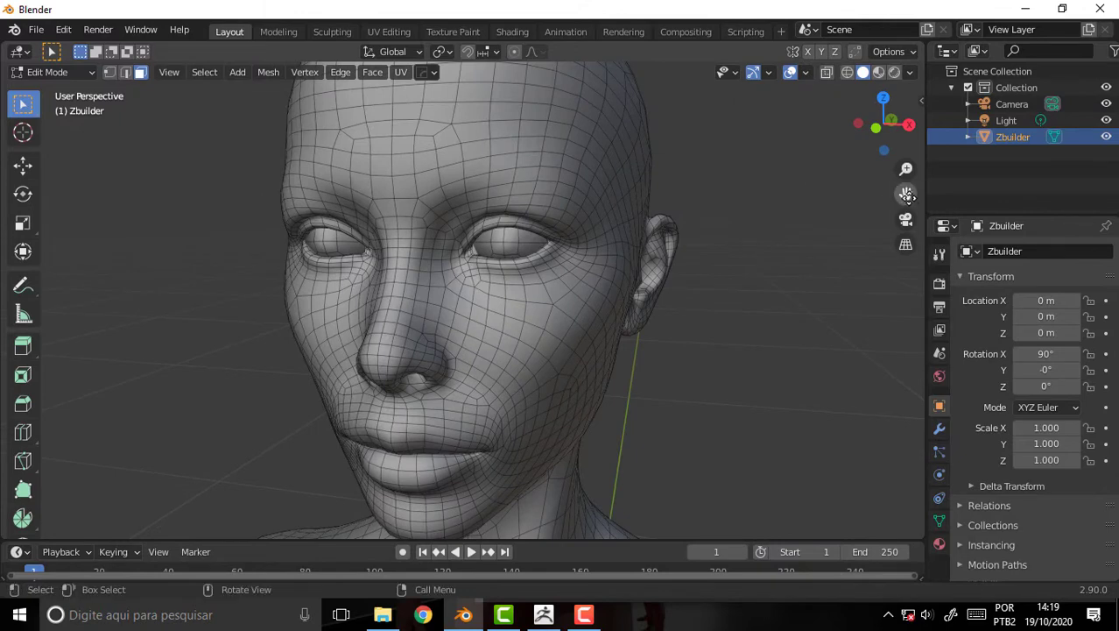
pyautogui.moveTo(907, 194); pyautogui.dragTo(777, 246)
pyautogui.scroll(-5, 777, 245)
pyautogui.moveTo(674, 280); pyautogui.dragTo(695, 297, button='middle')
# Save As ZBuilder Mesh.blend in the Women Olympia folder, one level up.
pyautogui.click(35, 29)
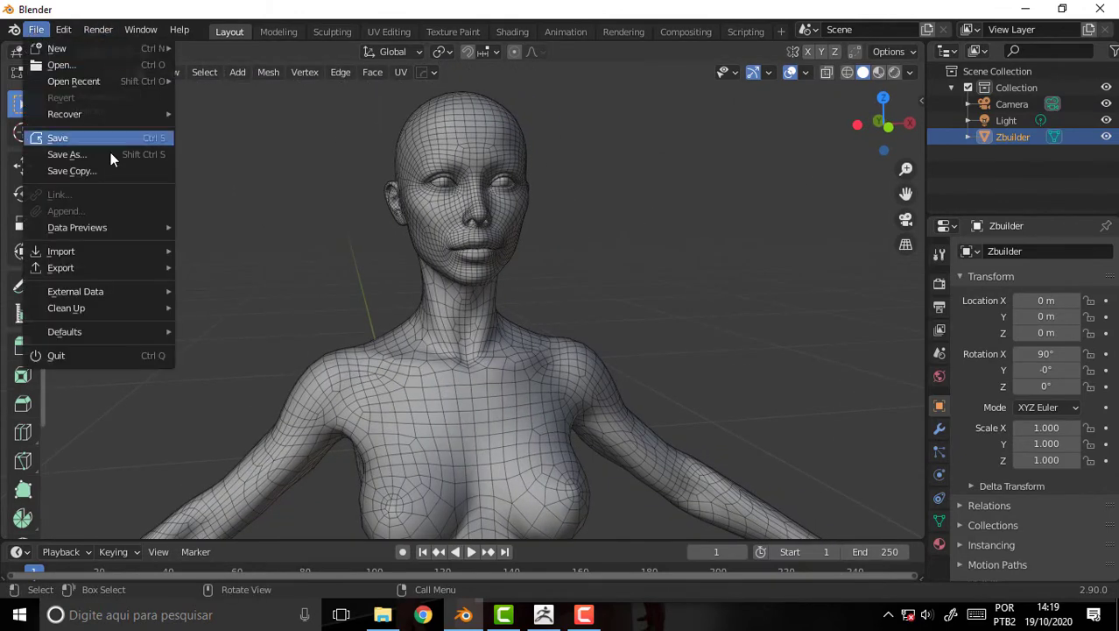
pyautogui.click(96, 158)
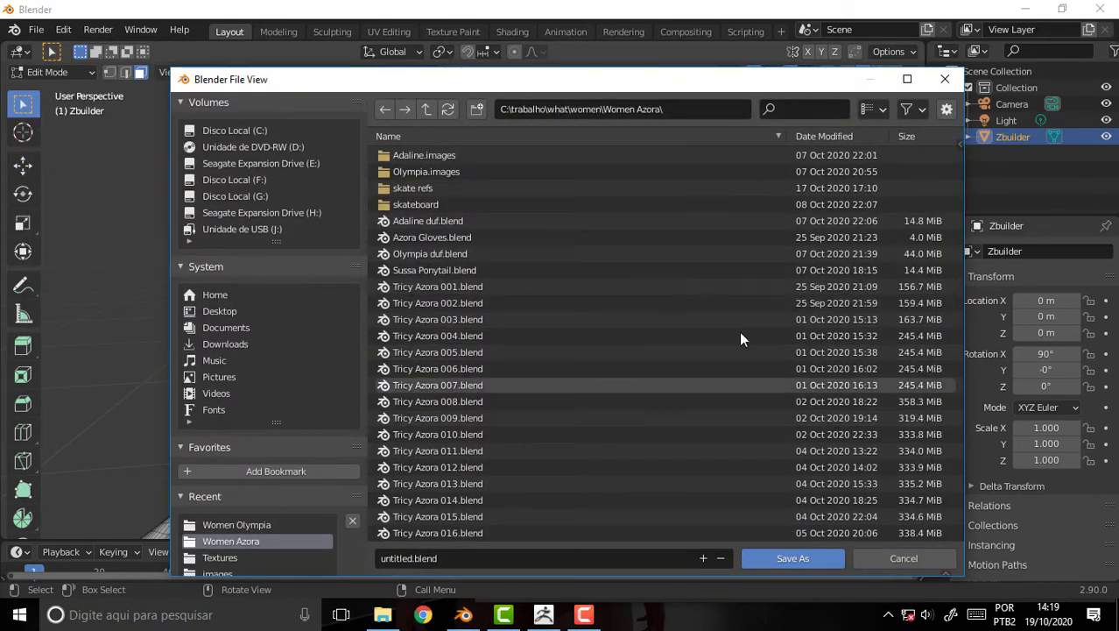
pyautogui.click(428, 108)
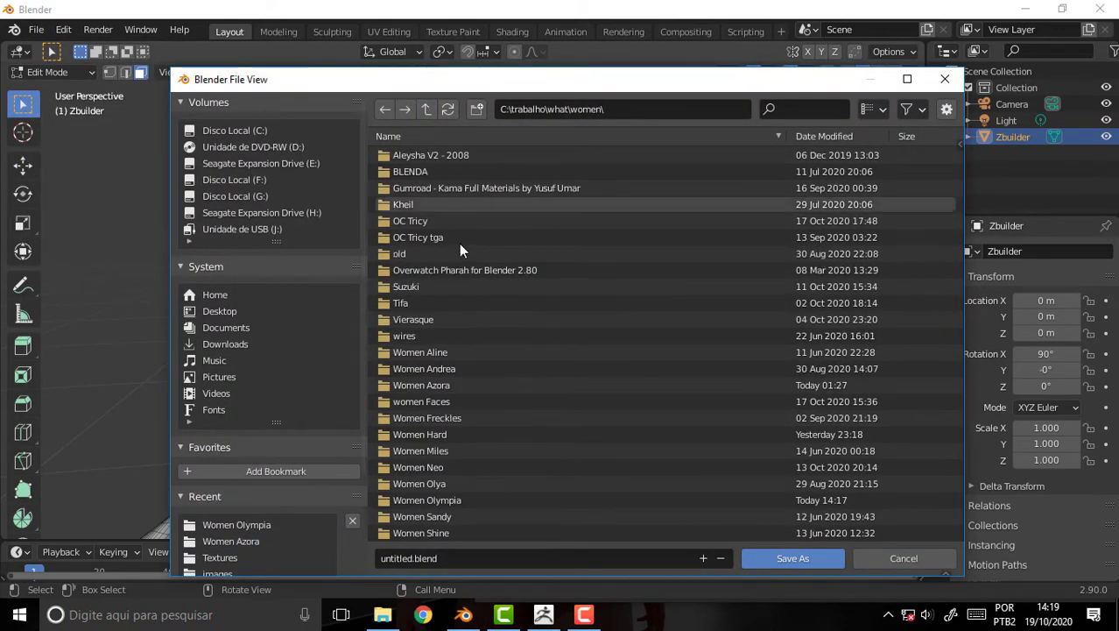
pyautogui.doubleClick(430, 499)
pyautogui.click(410, 559)
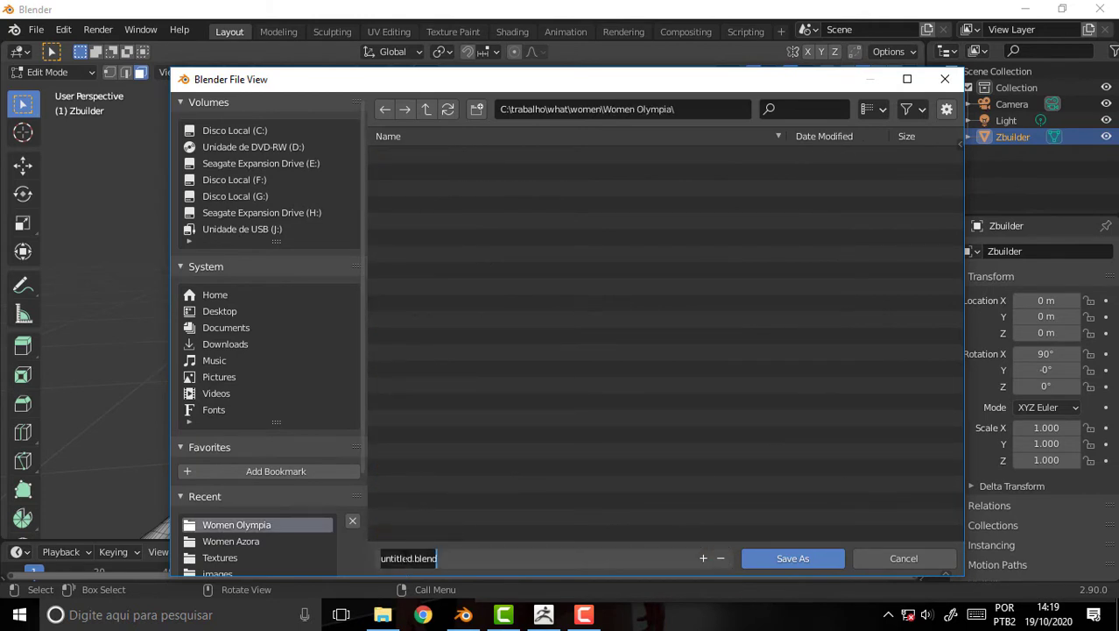
pyautogui.doubleClick(410, 559)
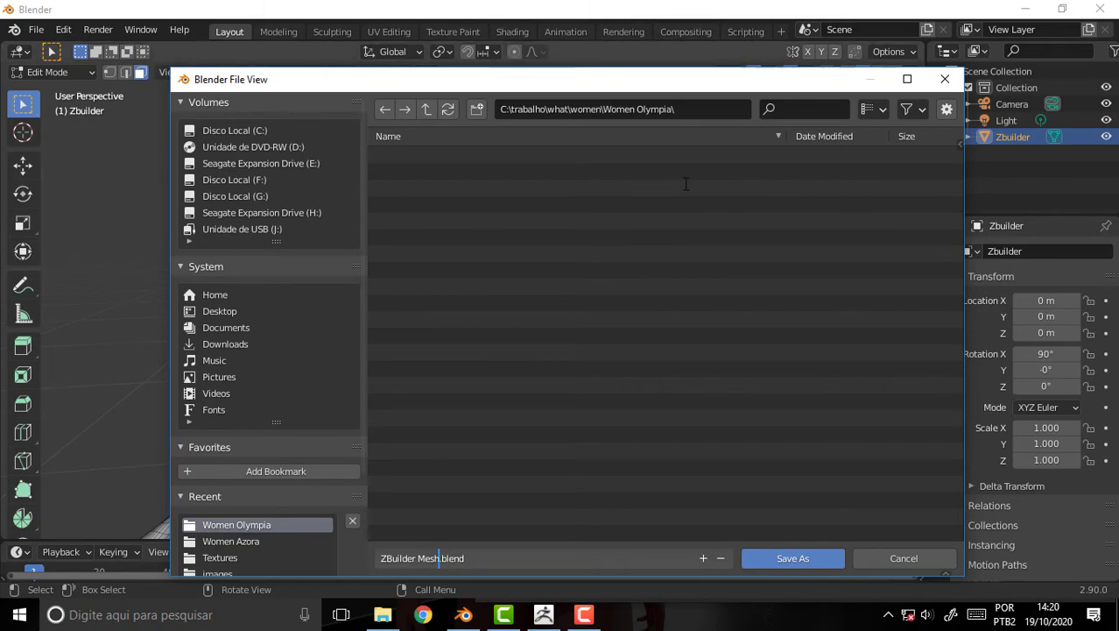
pyautogui.click(792, 558)
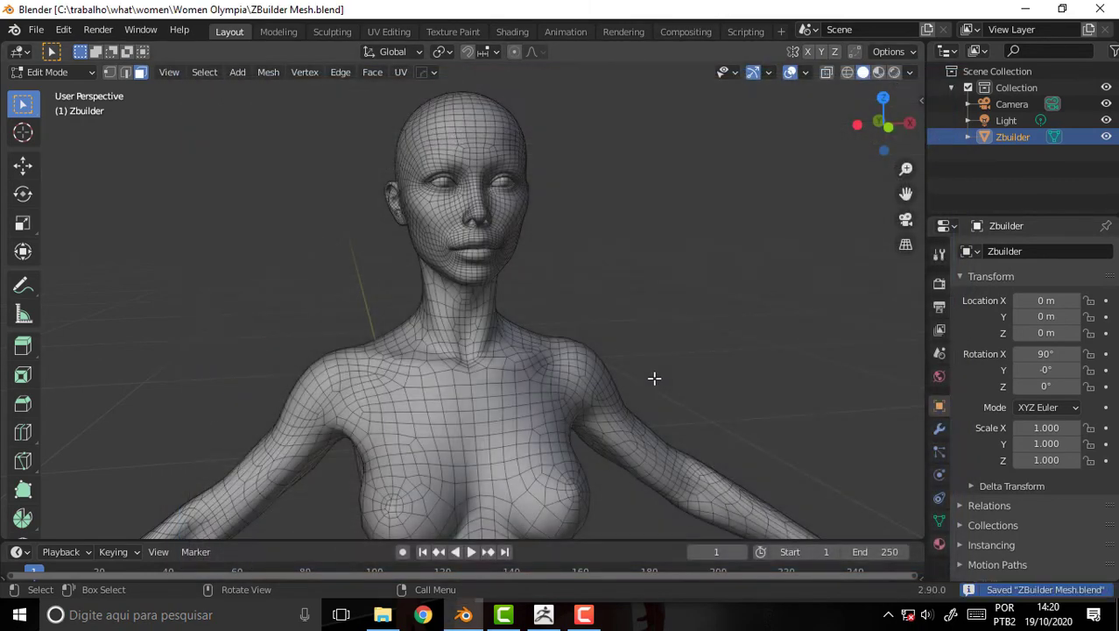
pyautogui.scroll(-8, 687, 236)
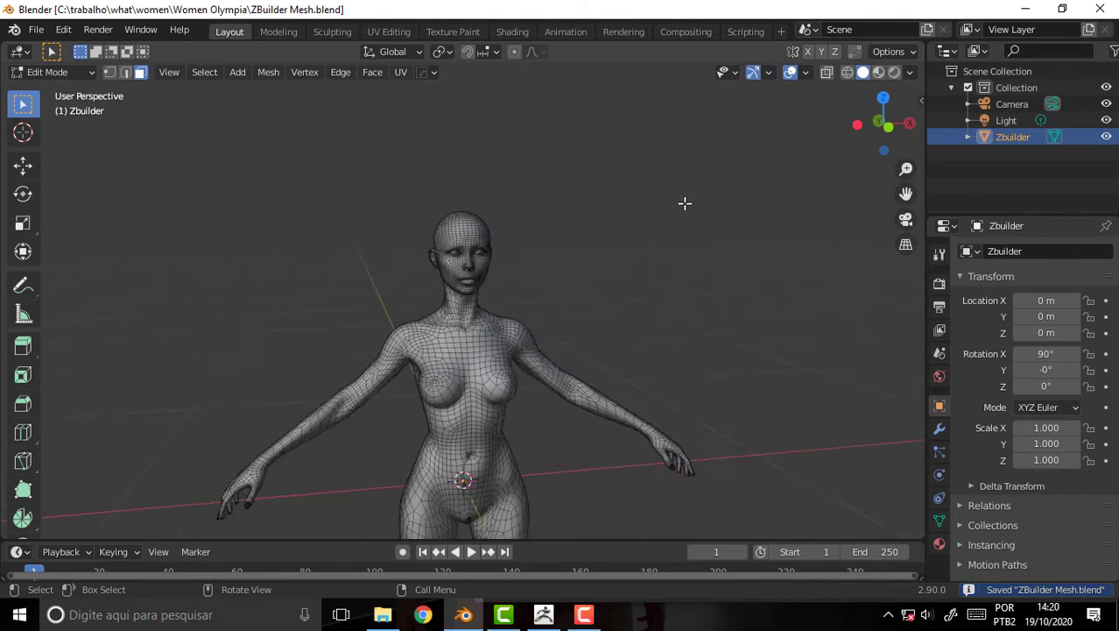
pyautogui.moveTo(905, 193)
pyautogui.mouseDown()
pyautogui.moveTo(903, 204)
pyautogui.moveTo(906, 167)
pyautogui.mouseUp()
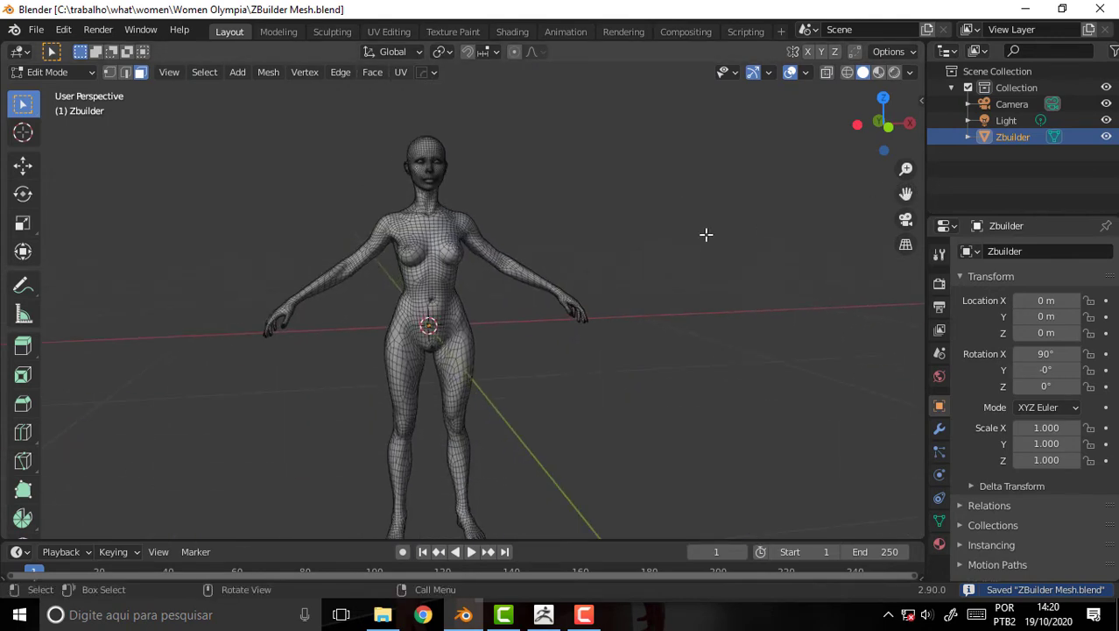
# Frame the figure's head and torso and bring up the interaction mode list.
pyautogui.scroll(2, 706, 232)
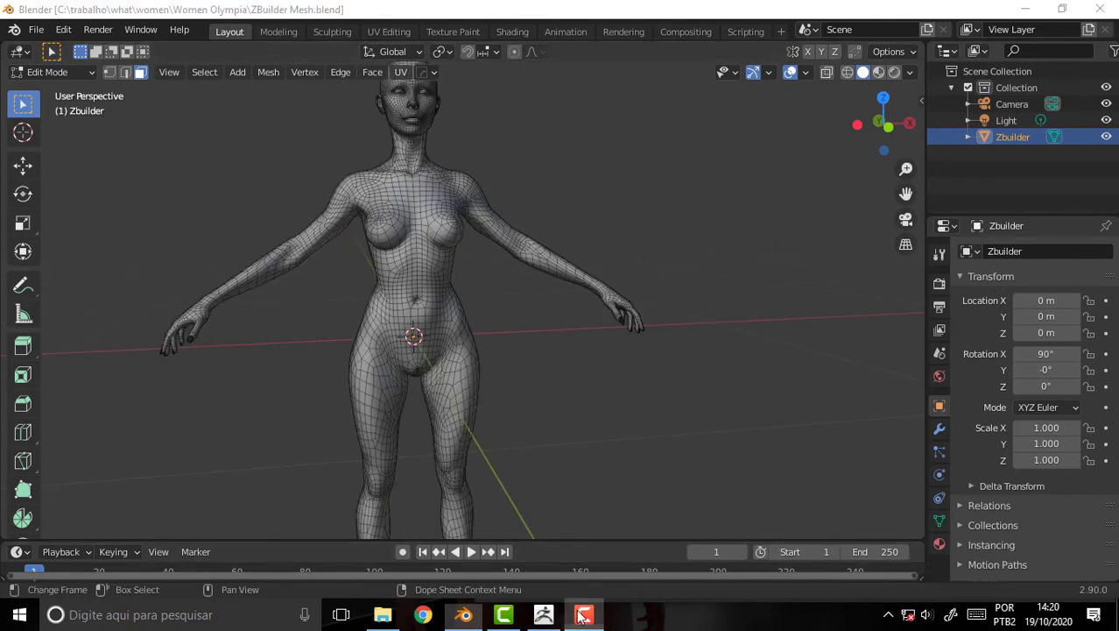
pyautogui.moveTo(905, 192); pyautogui.dragTo(905, 254)
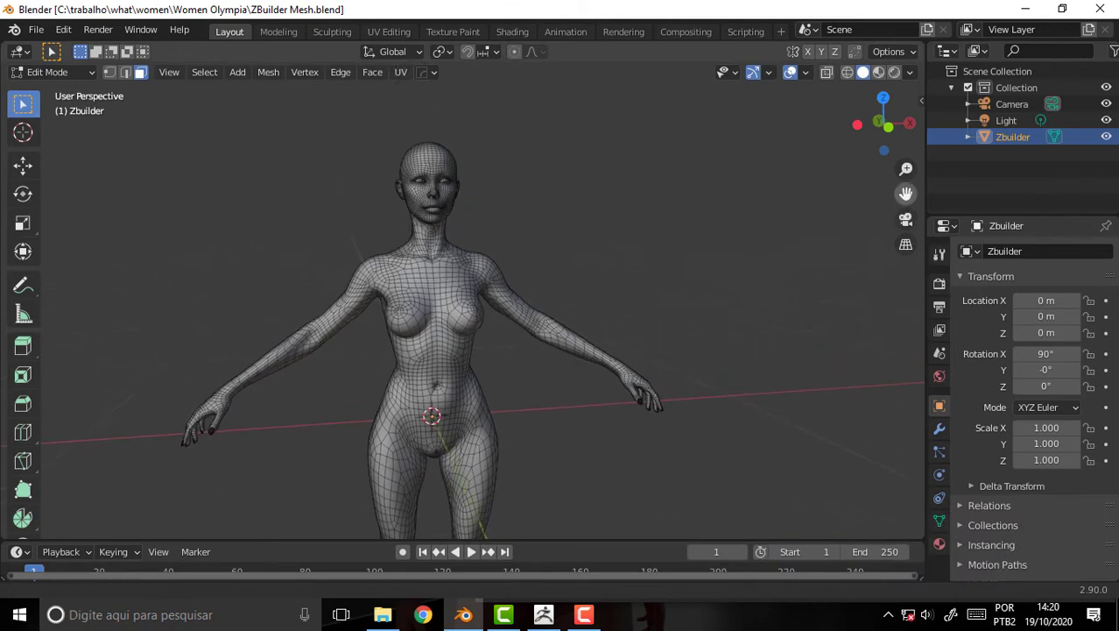
pyautogui.scroll(2, 662, 192)
pyautogui.scroll(1, 661, 192)
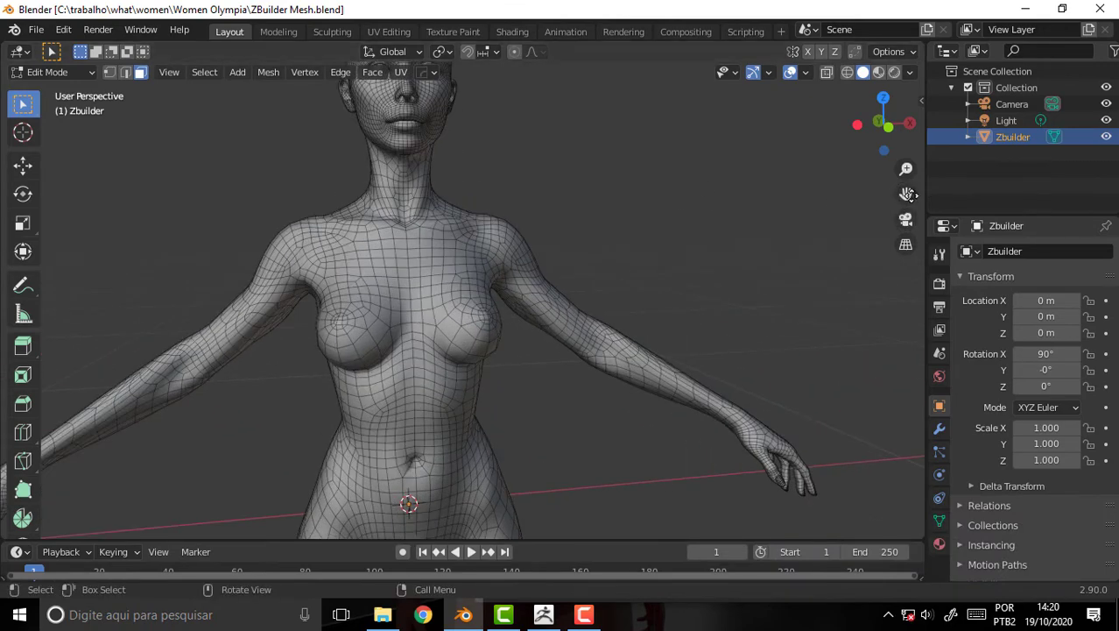
pyautogui.moveTo(905, 192); pyautogui.dragTo(905, 280)
pyautogui.click(74, 75)
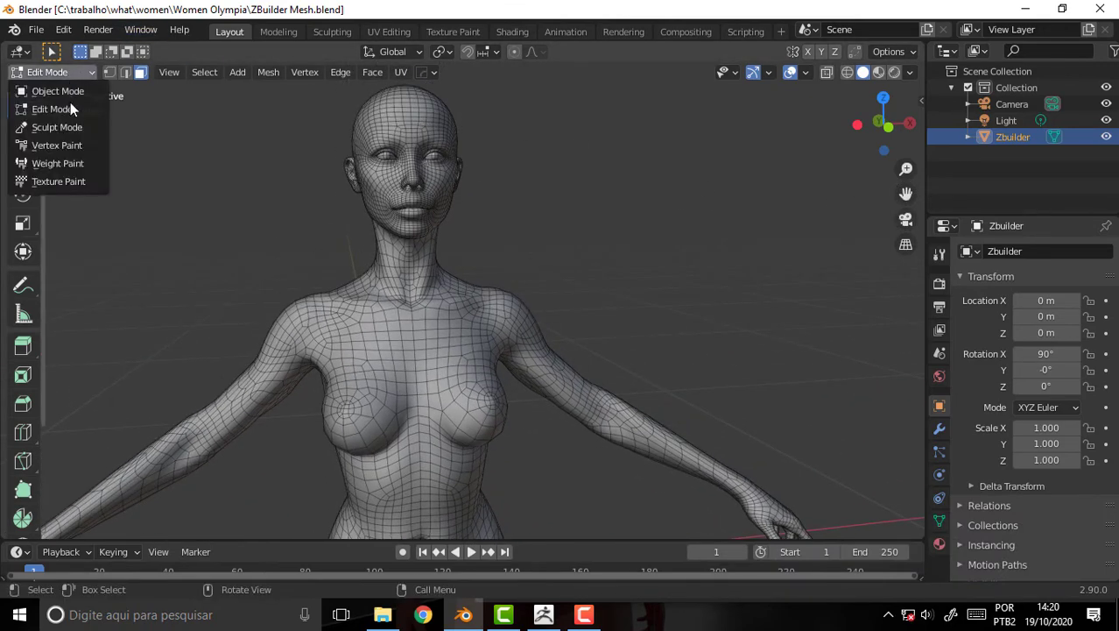
# Enter Sculpt Mode, set the voxel size with Shift+R, and voxel-remesh with Ctrl+R.
pyautogui.click(67, 127)
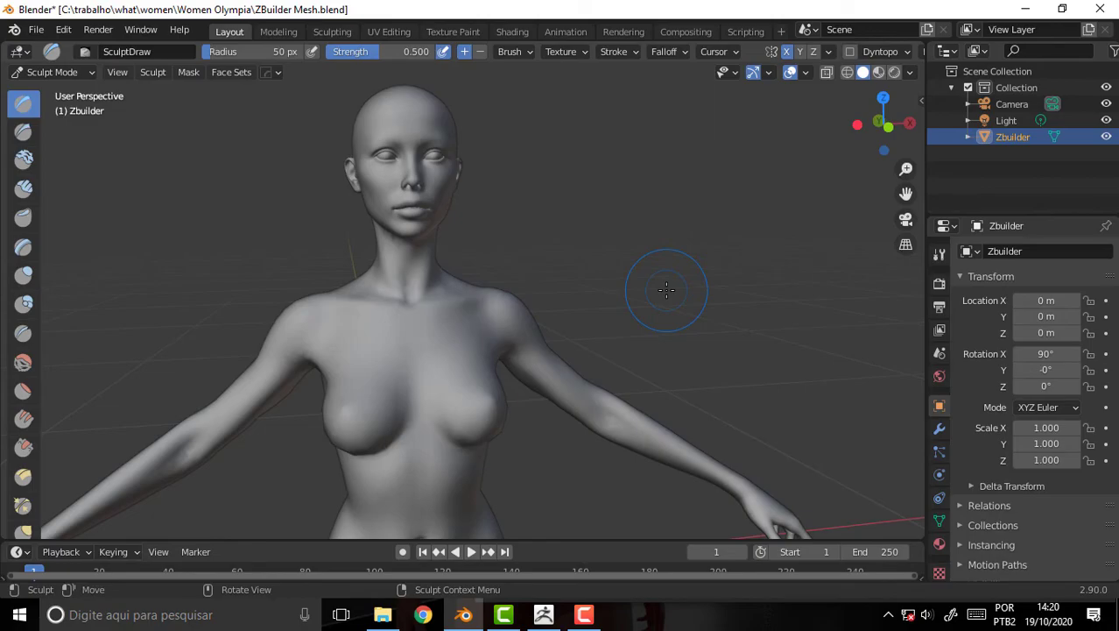
pyautogui.press('shift')
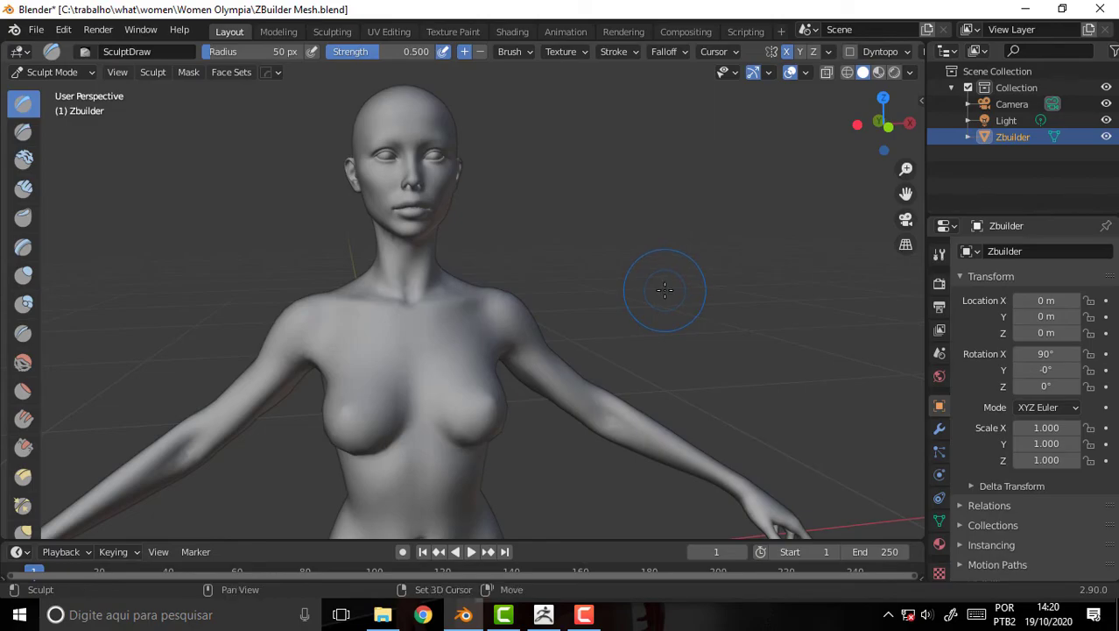
pyautogui.press('r')
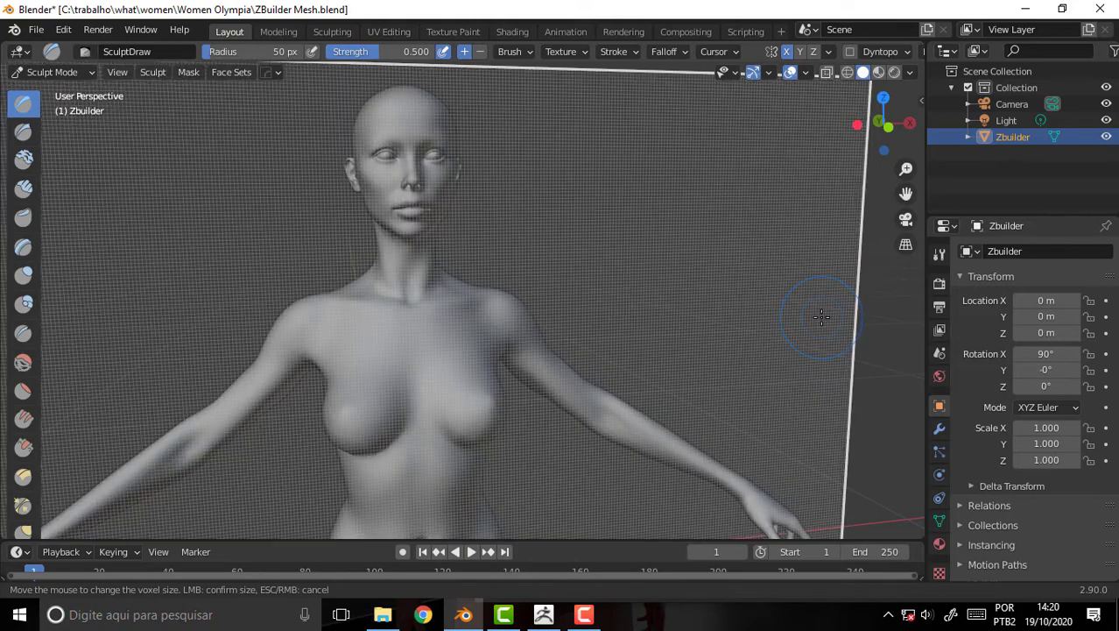
pyautogui.click(821, 317)
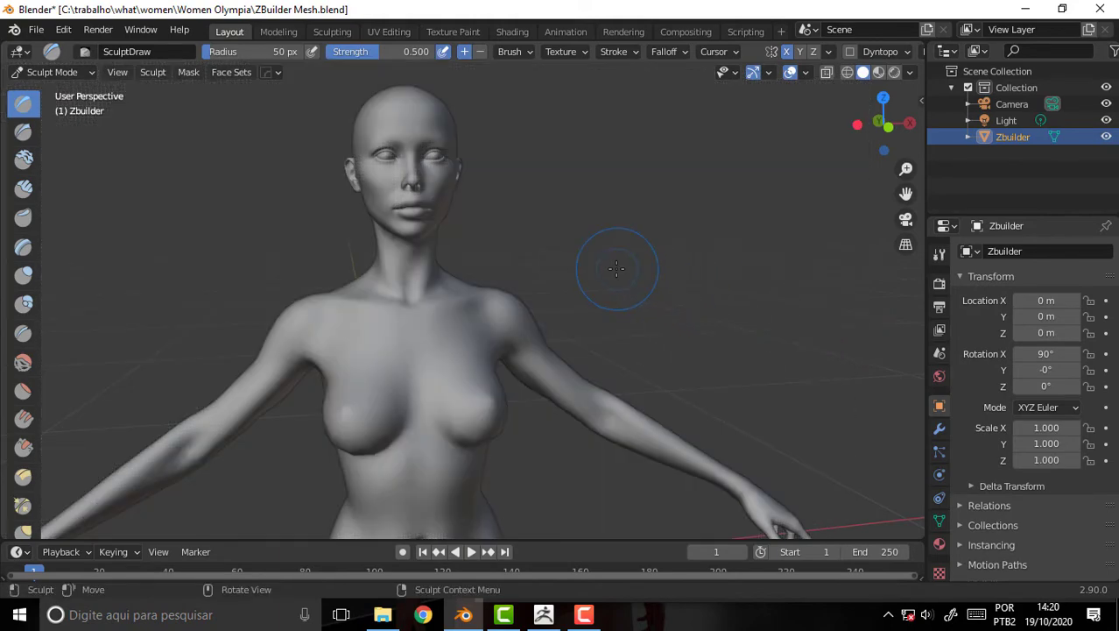
pyautogui.hotkey('ctrl', 'r')
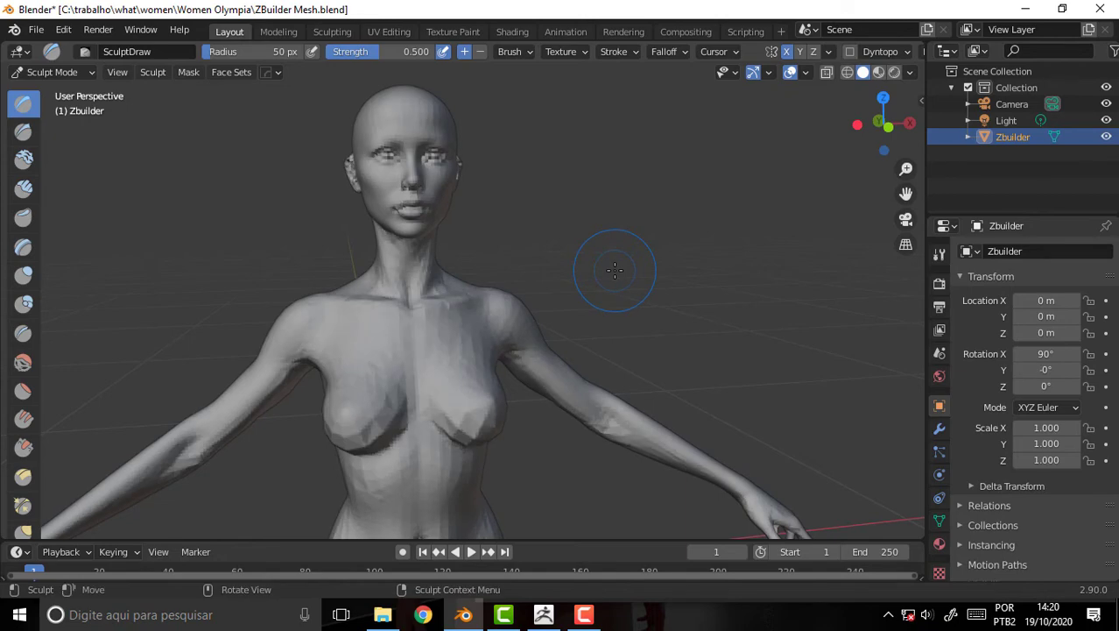
pyautogui.moveTo(643, 254); pyautogui.dragTo(604, 261, button='middle')
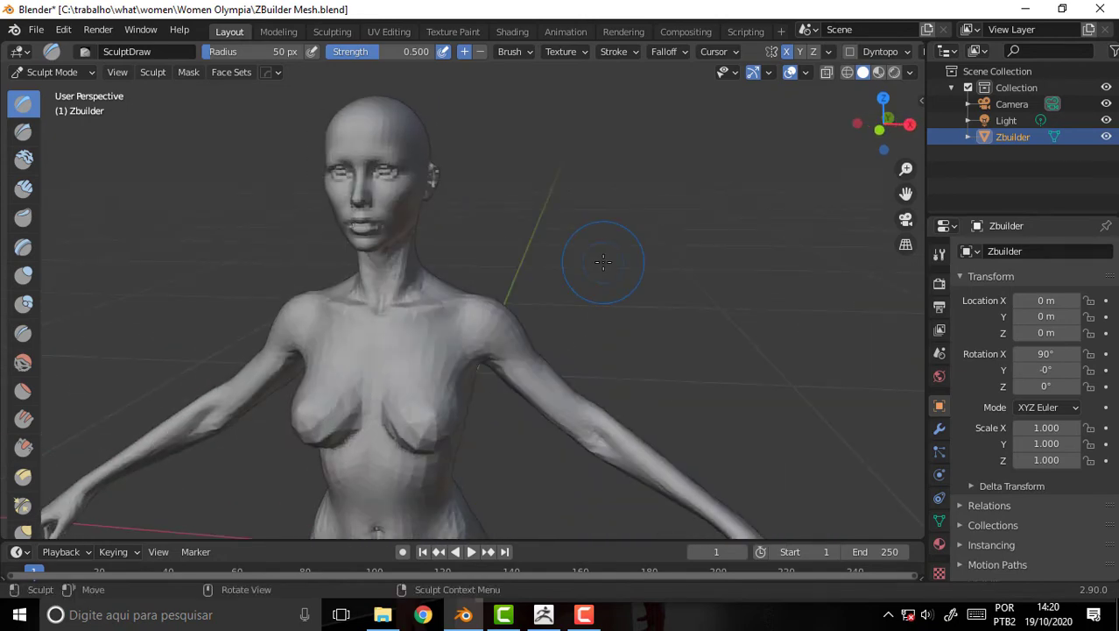
# Return the remeshed body to Edit Mode and centre the face.
pyautogui.click(66, 71)
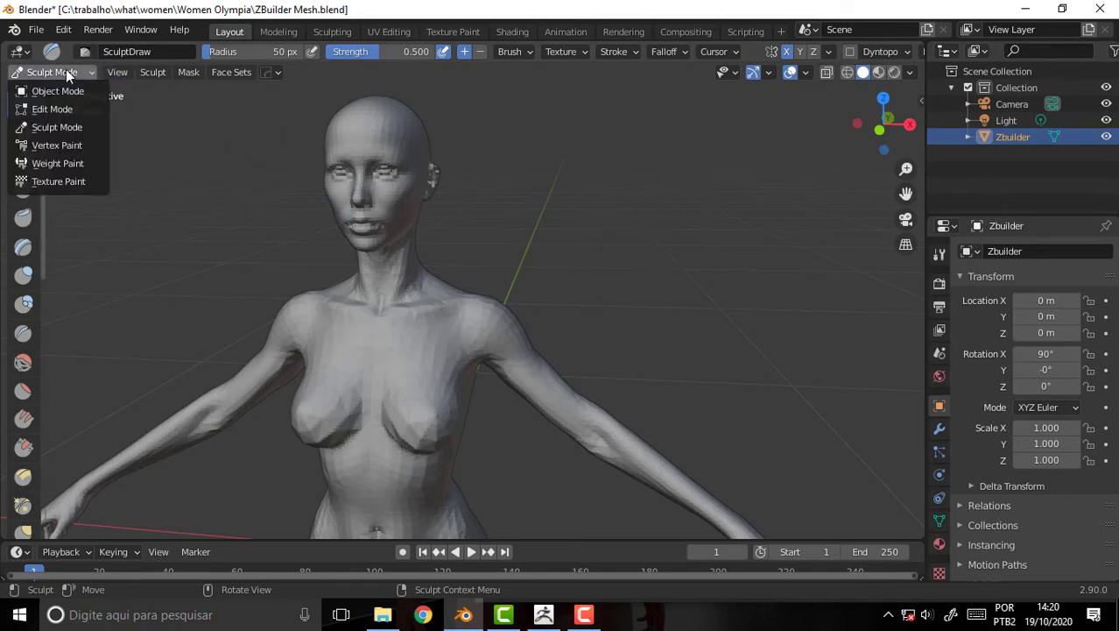
pyautogui.click(70, 108)
pyautogui.scroll(4, 614, 210)
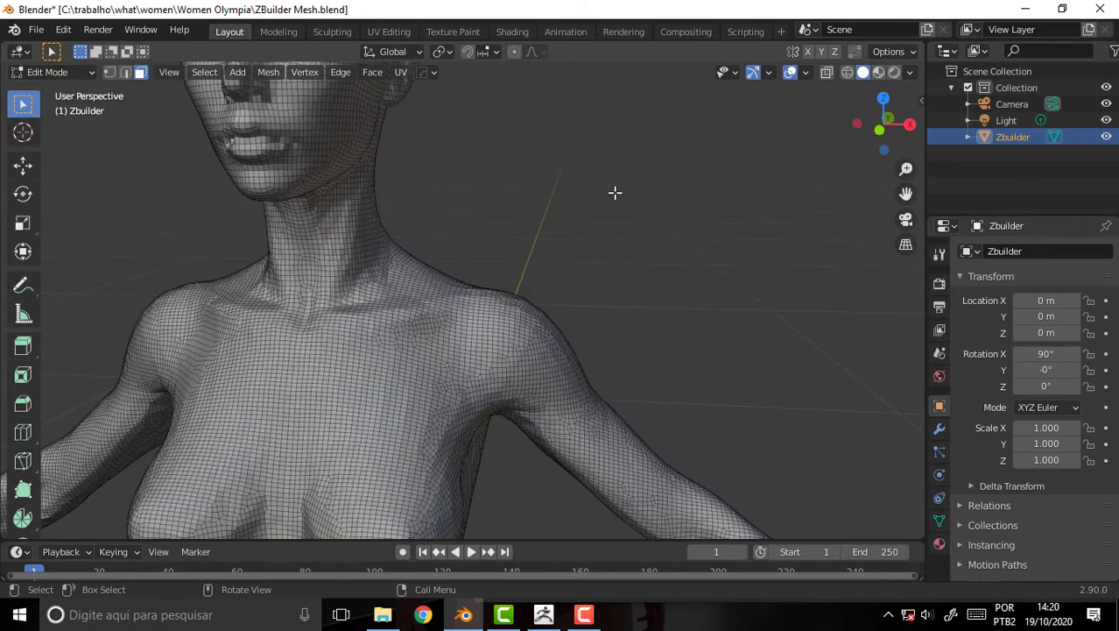
pyautogui.moveTo(907, 193); pyautogui.dragTo(907, 194)
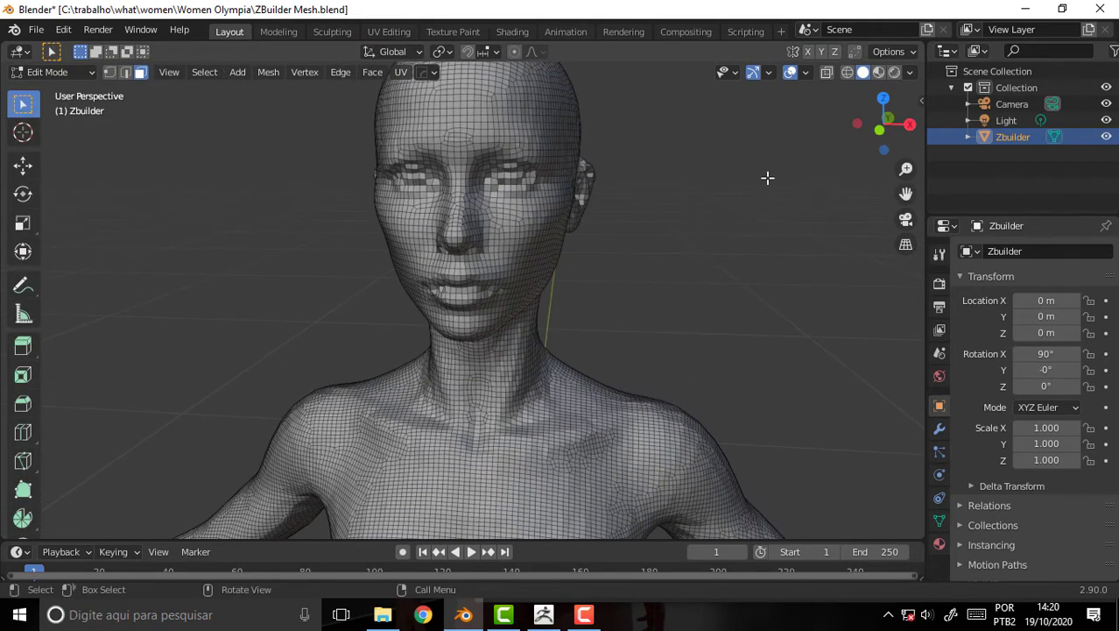
pyautogui.scroll(-5, 767, 175)
# Zoom out over the torso and hips to inspect the dense, uniform quad grid.
pyautogui.scroll(6, 759, 165)
pyautogui.scroll(-3, 763, 138)
pyautogui.scroll(-2, 763, 138)
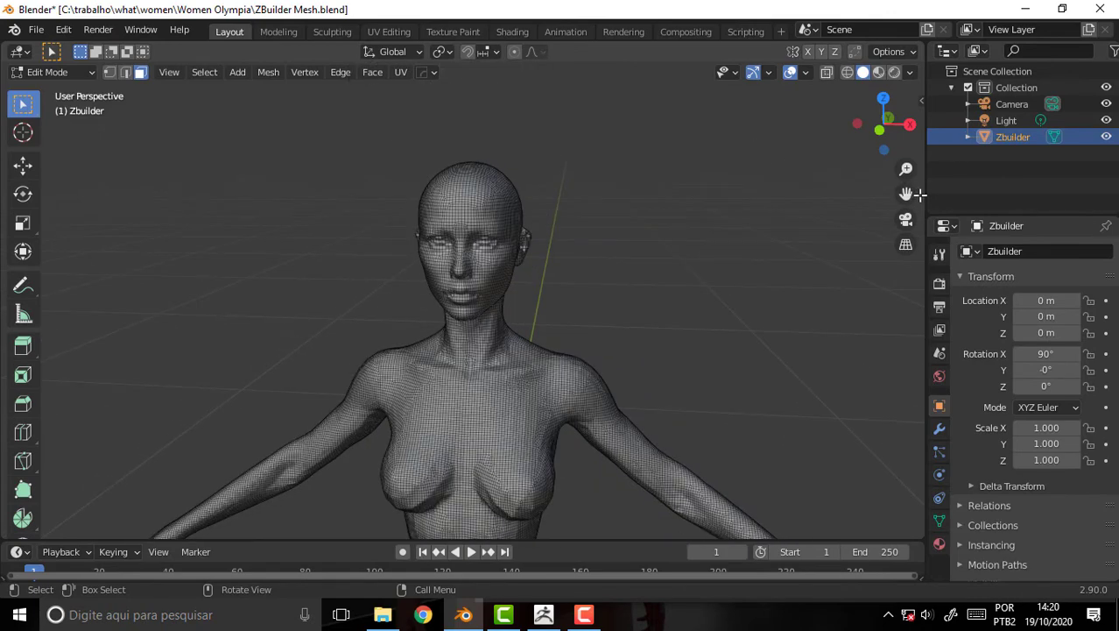
pyautogui.moveTo(907, 192); pyautogui.dragTo(907, 193)
pyautogui.scroll(-2, 707, 296)
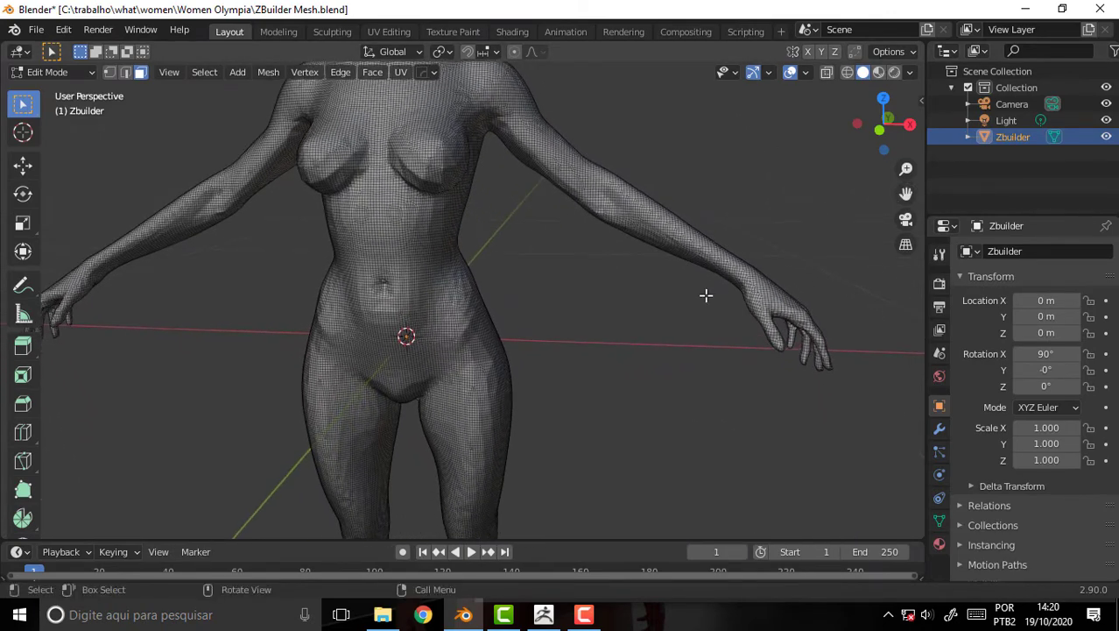
pyautogui.scroll(-2, 699, 295)
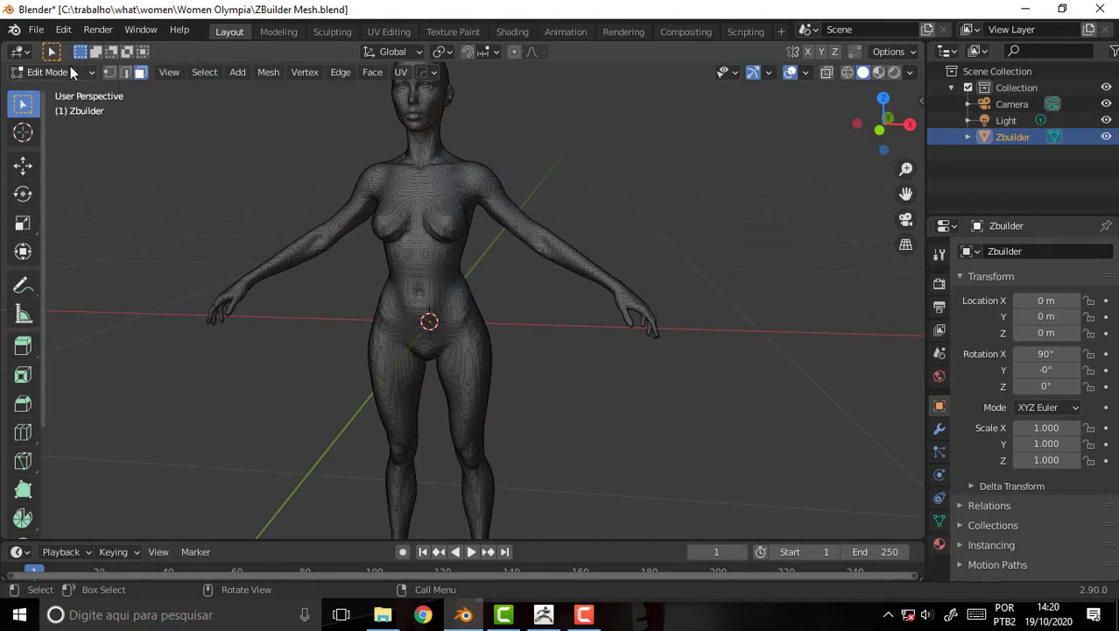
pyautogui.click(68, 71)
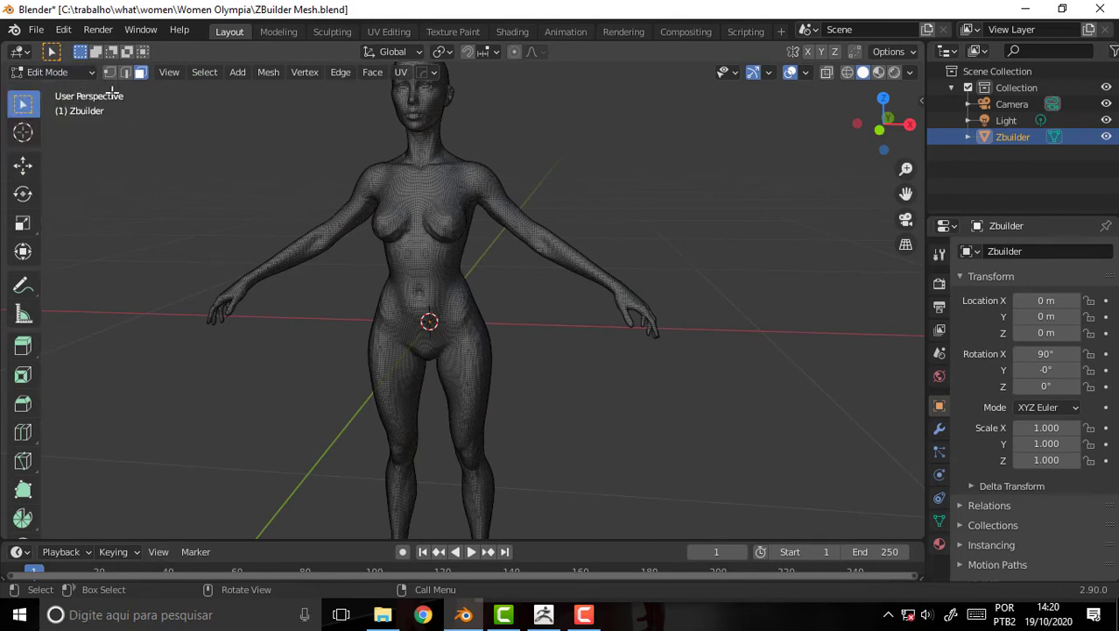
pyautogui.click(53, 72)
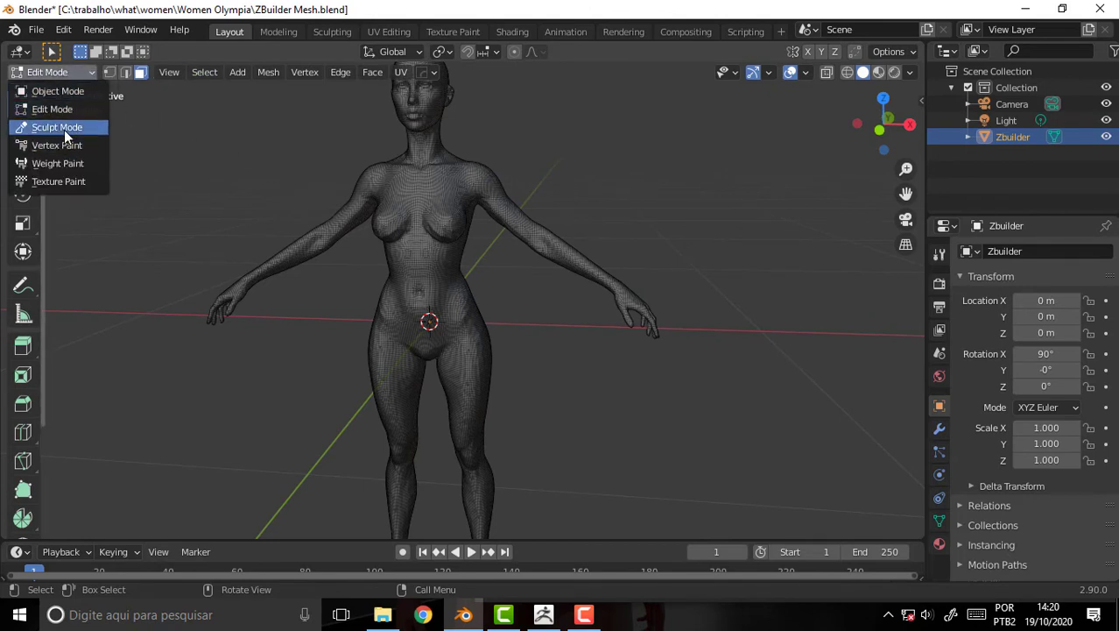
# In Sculpt Mode, smooth the belly, breasts and forearm with the Smooth brush.
pyautogui.click(64, 128)
pyautogui.scroll(3, 635, 116)
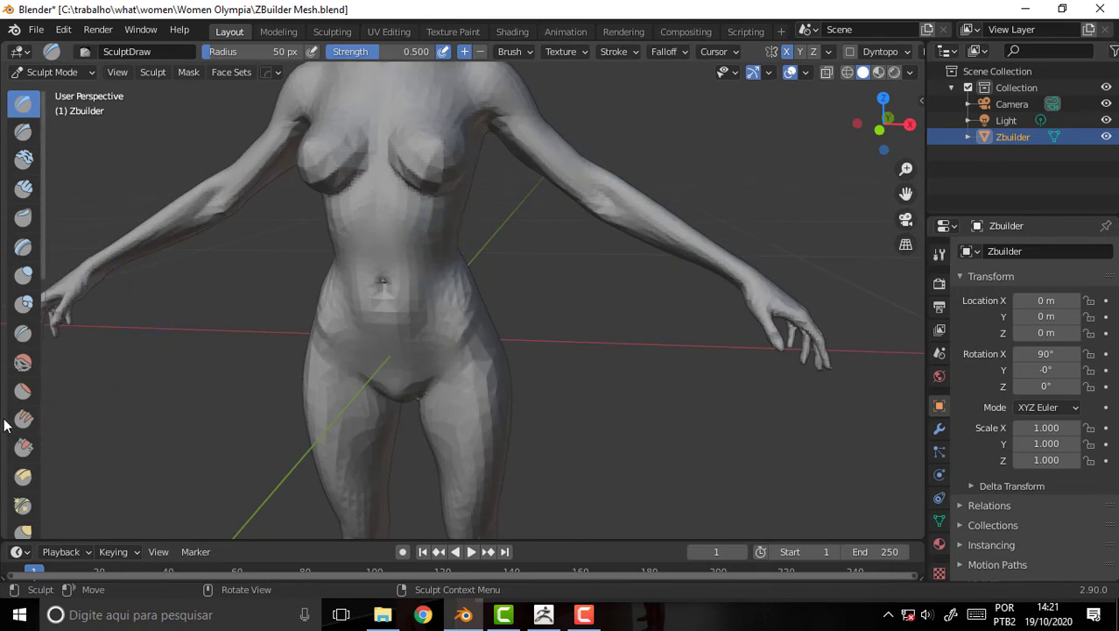
pyautogui.click(23, 362)
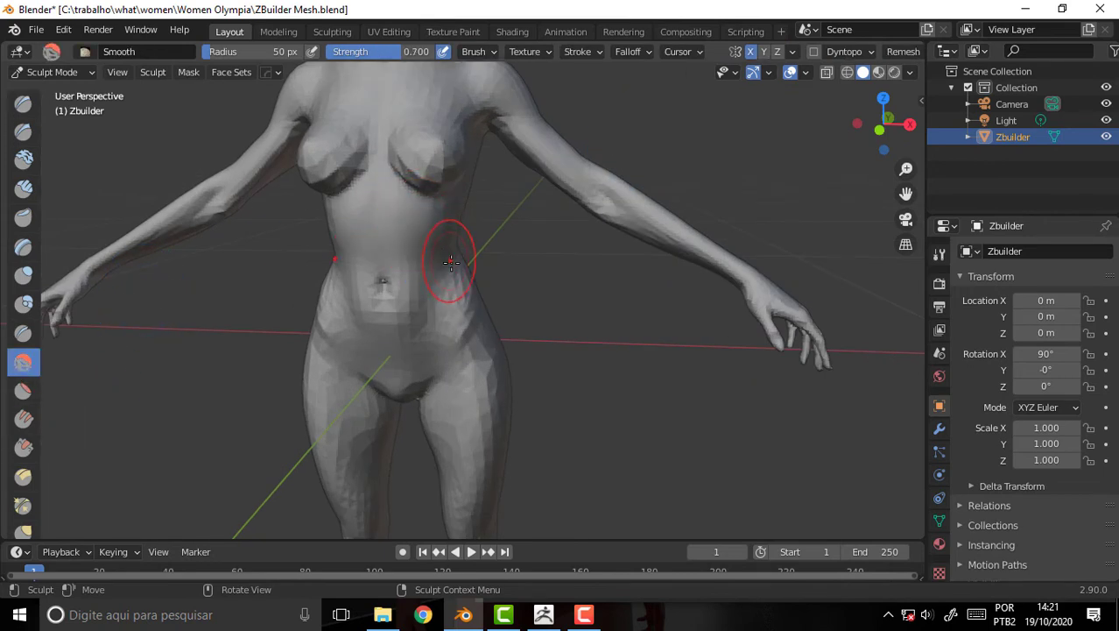
pyautogui.moveTo(445, 279); pyautogui.dragTo(399, 287)
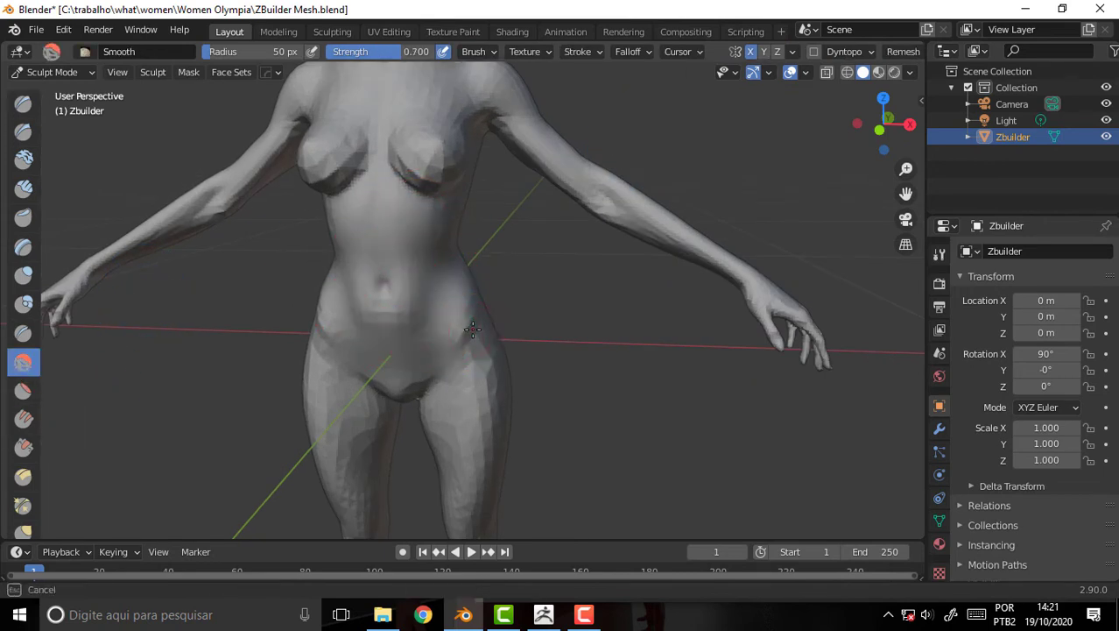
pyautogui.moveTo(426, 156)
pyautogui.mouseDown()
pyautogui.moveTo(388, 162)
pyautogui.moveTo(408, 180)
pyautogui.mouseUp()
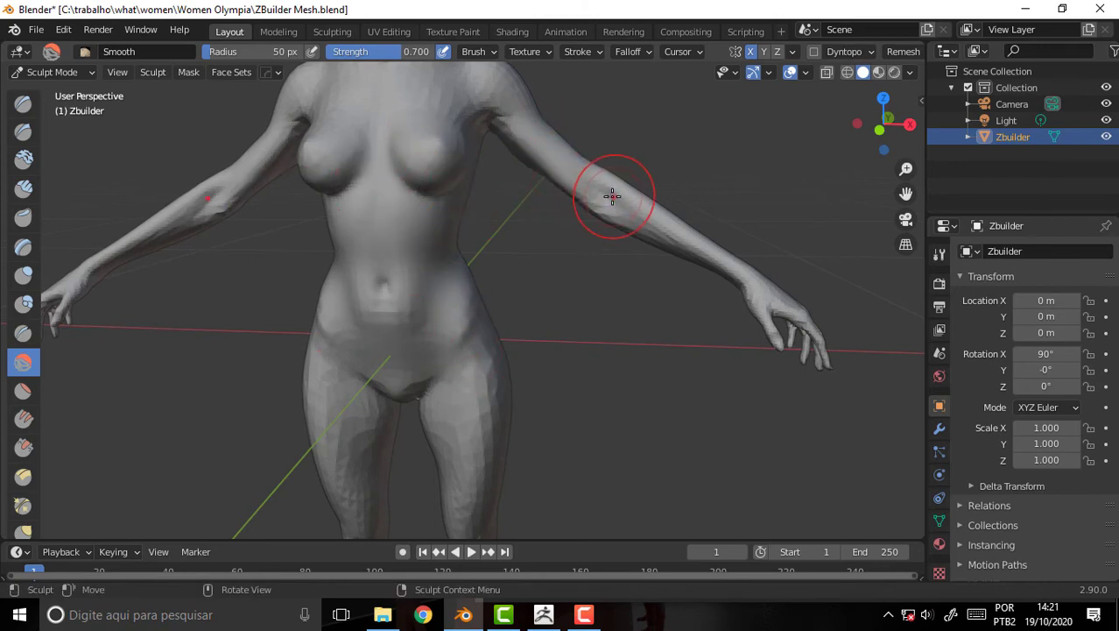
pyautogui.moveTo(708, 252); pyautogui.dragTo(663, 230)
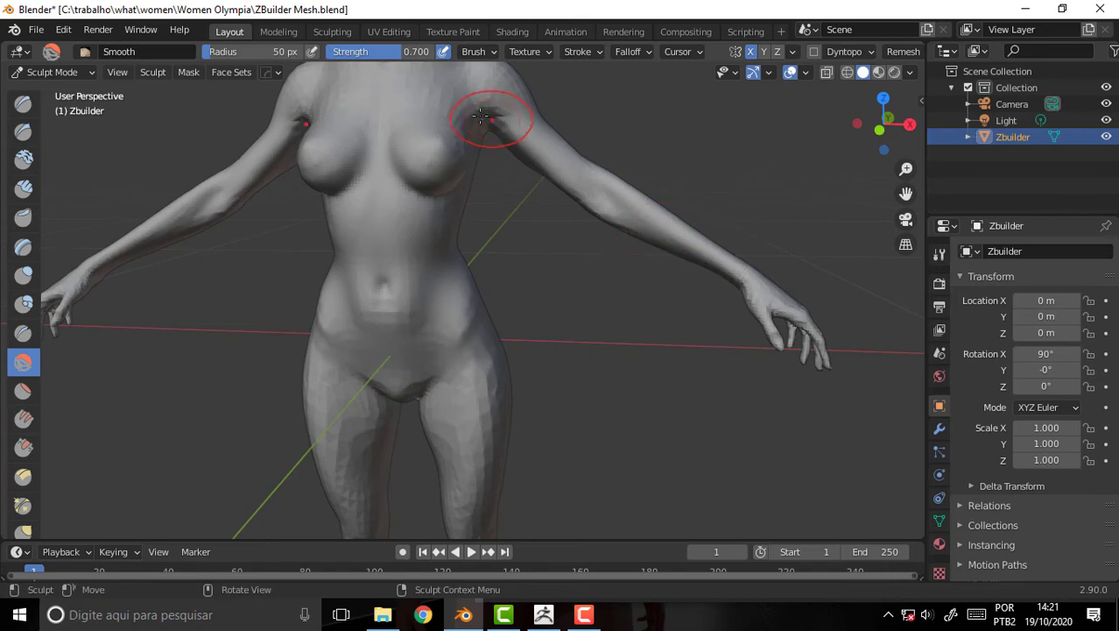
# Bring the face into view and smooth the cheek and jaw.
pyautogui.moveTo(906, 193); pyautogui.dragTo(905, 385)
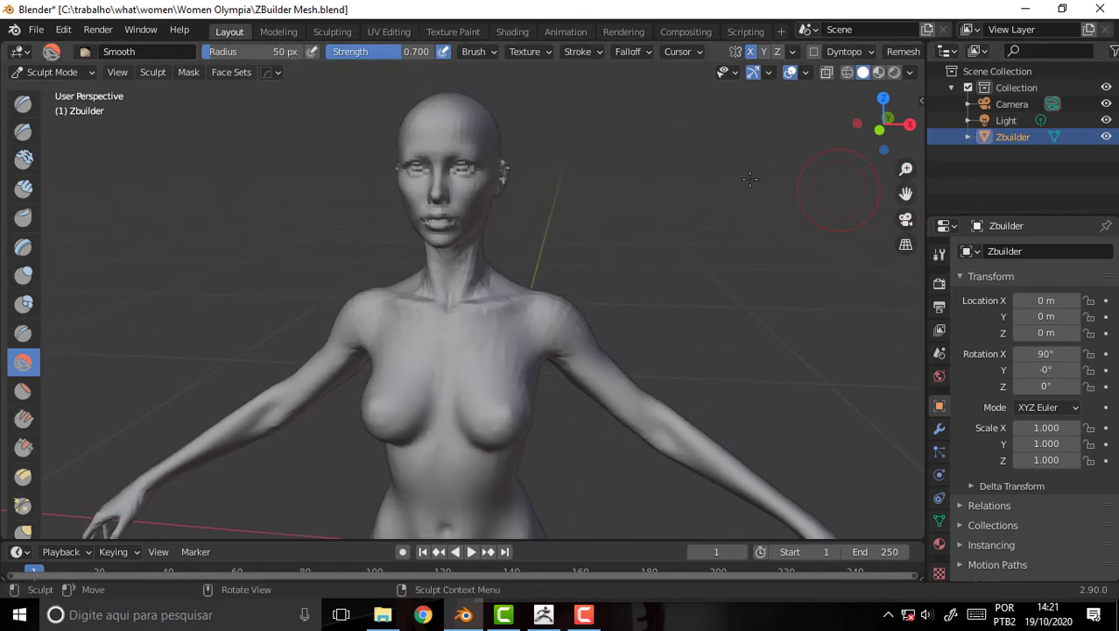
pyautogui.scroll(6, 680, 163)
pyautogui.moveTo(905, 193); pyautogui.dragTo(906, 490)
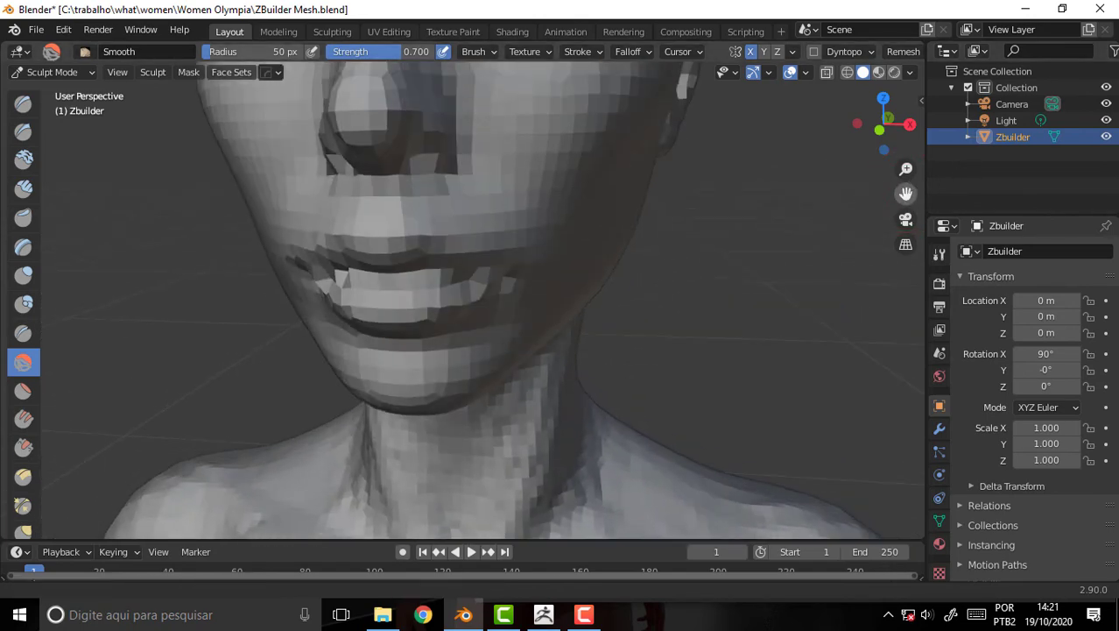
pyautogui.moveTo(550, 225)
pyautogui.mouseDown()
pyautogui.moveTo(544, 208)
pyautogui.moveTo(524, 365)
pyautogui.moveTo(579, 300)
pyautogui.mouseUp()
pyautogui.scroll(-5, 738, 249)
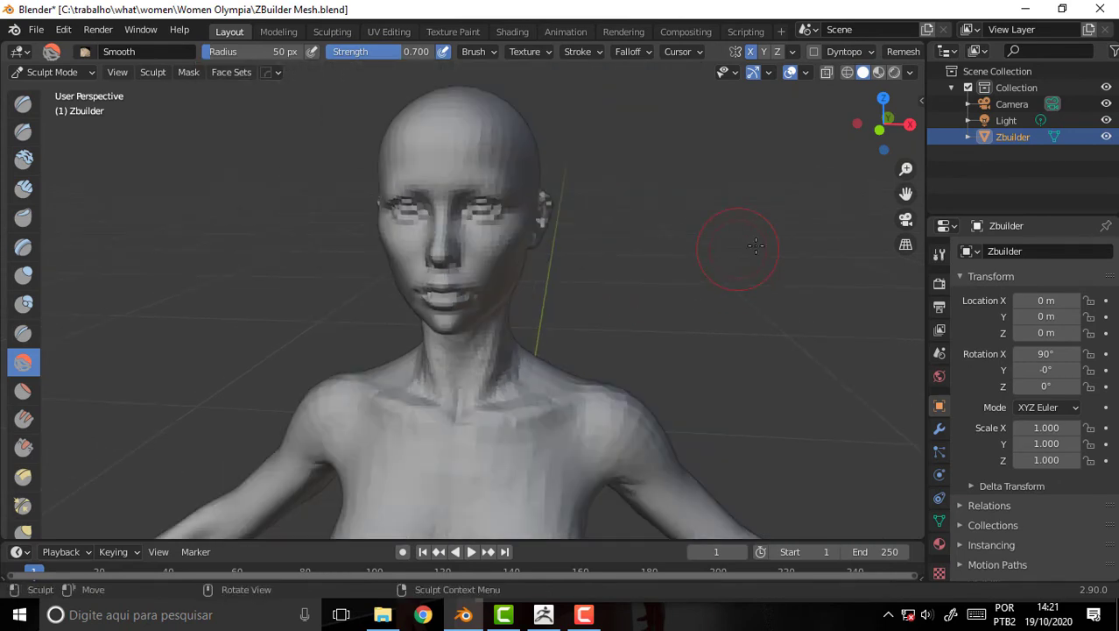
# Move the view over the neck, chest, left arm and feet.
pyautogui.moveTo(906, 193); pyautogui.dragTo(480, 215)
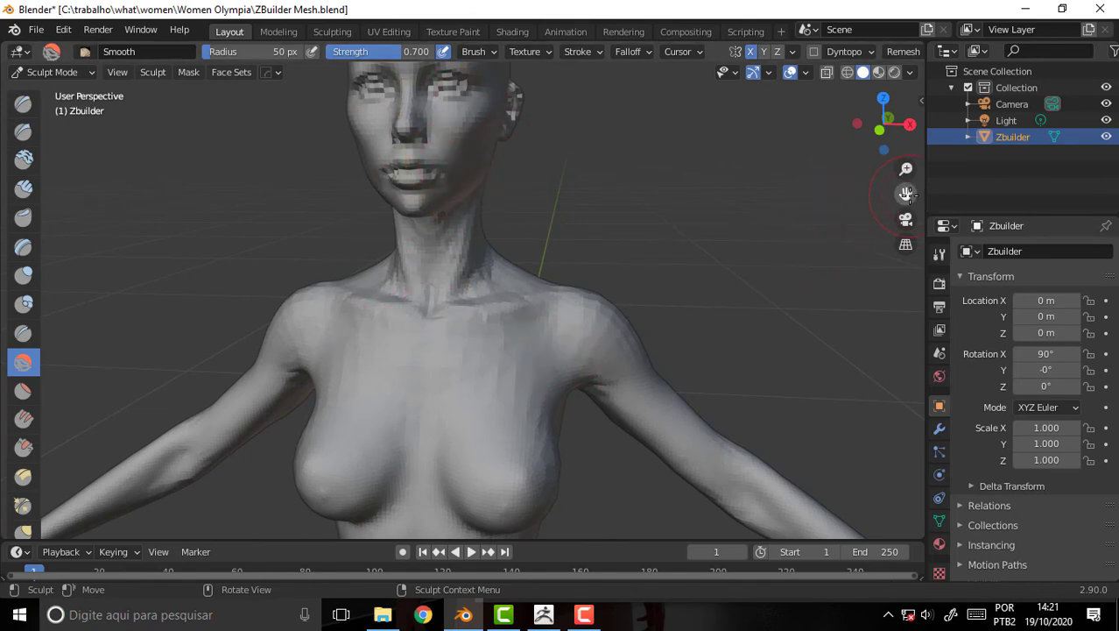
pyautogui.moveTo(906, 192); pyautogui.dragTo(831, 279)
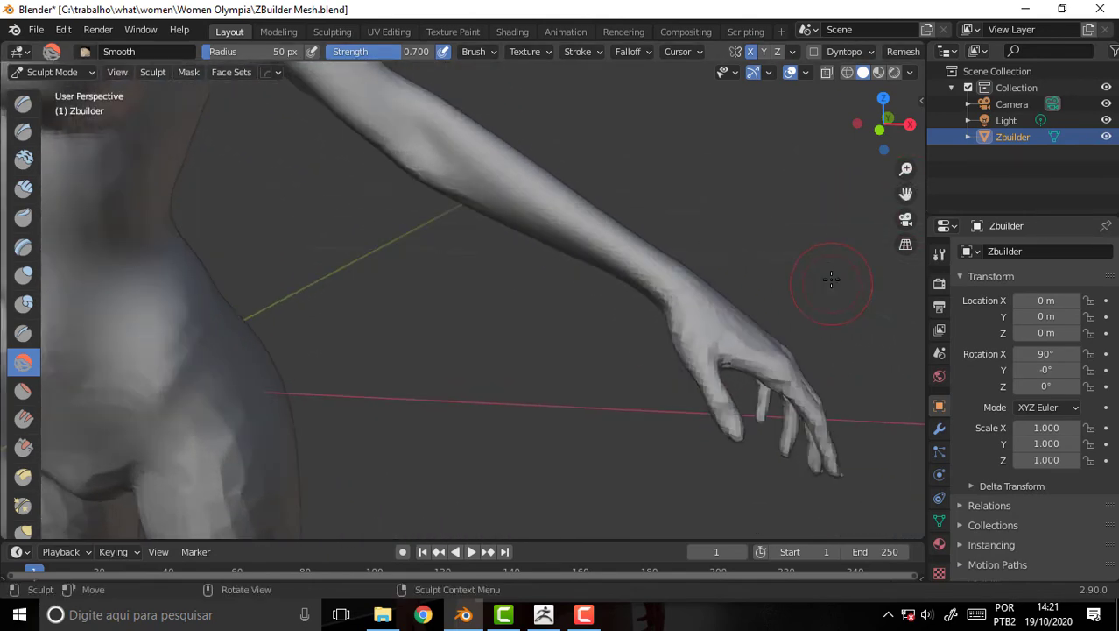
pyautogui.scroll(-3, 831, 279)
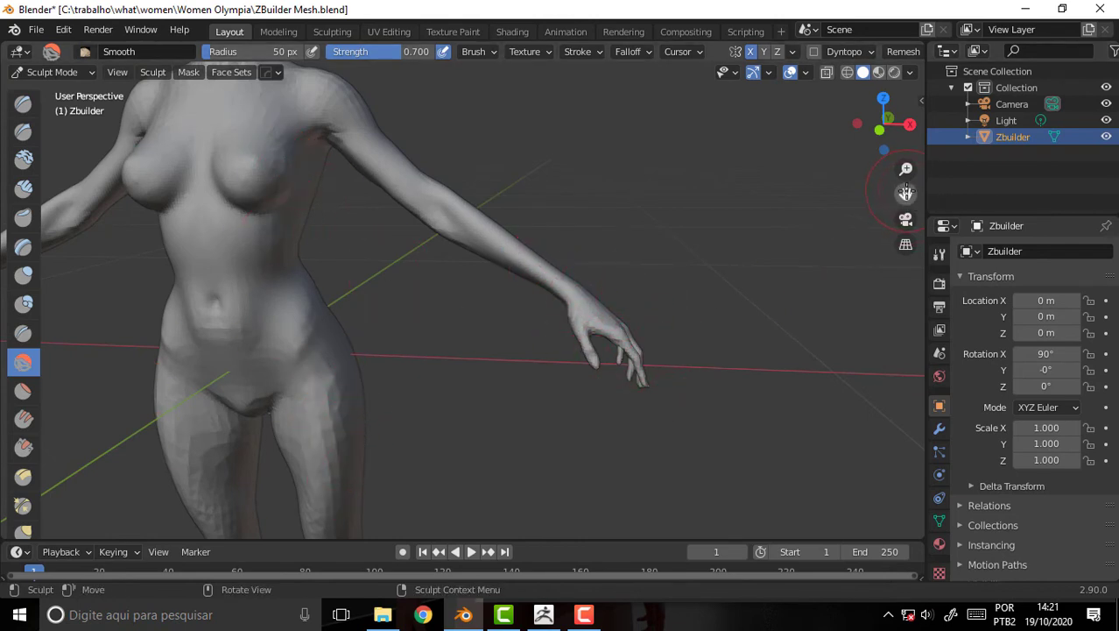
pyautogui.moveTo(906, 192); pyautogui.dragTo(906, 192)
pyautogui.scroll(5, 624, 403)
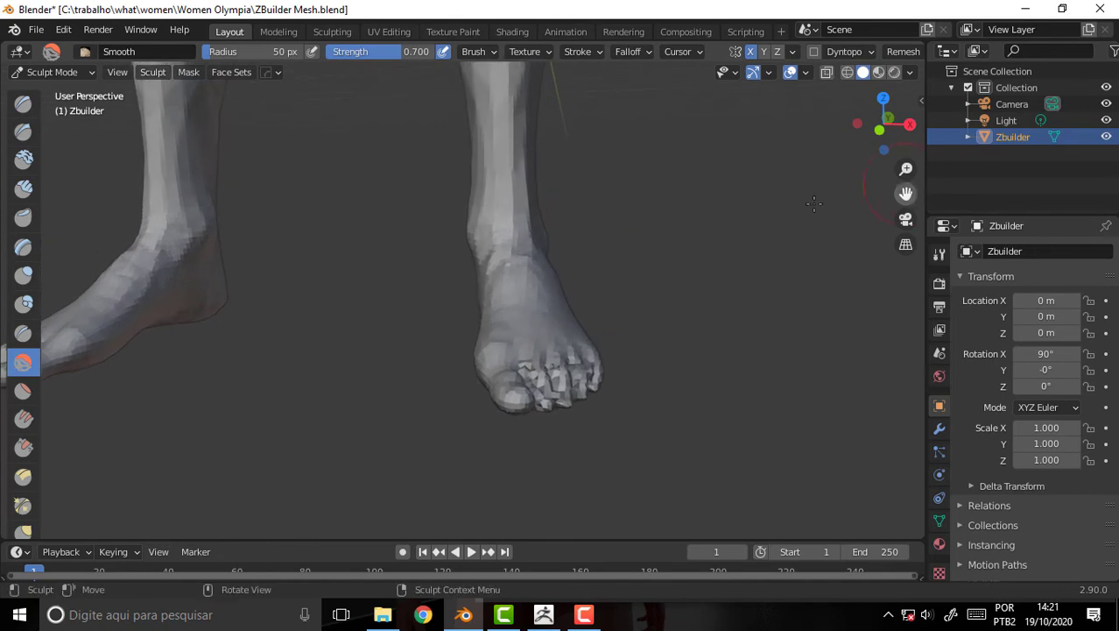
pyautogui.moveTo(775, 298); pyautogui.dragTo(757, 296, button='middle')
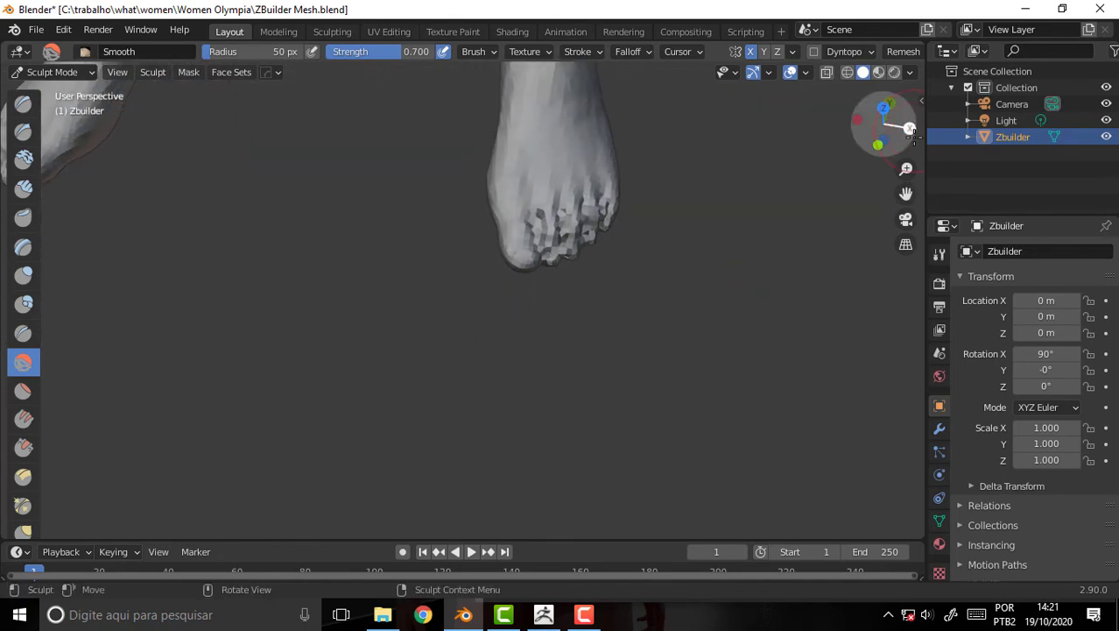
pyautogui.moveTo(906, 193); pyautogui.dragTo(905, 193)
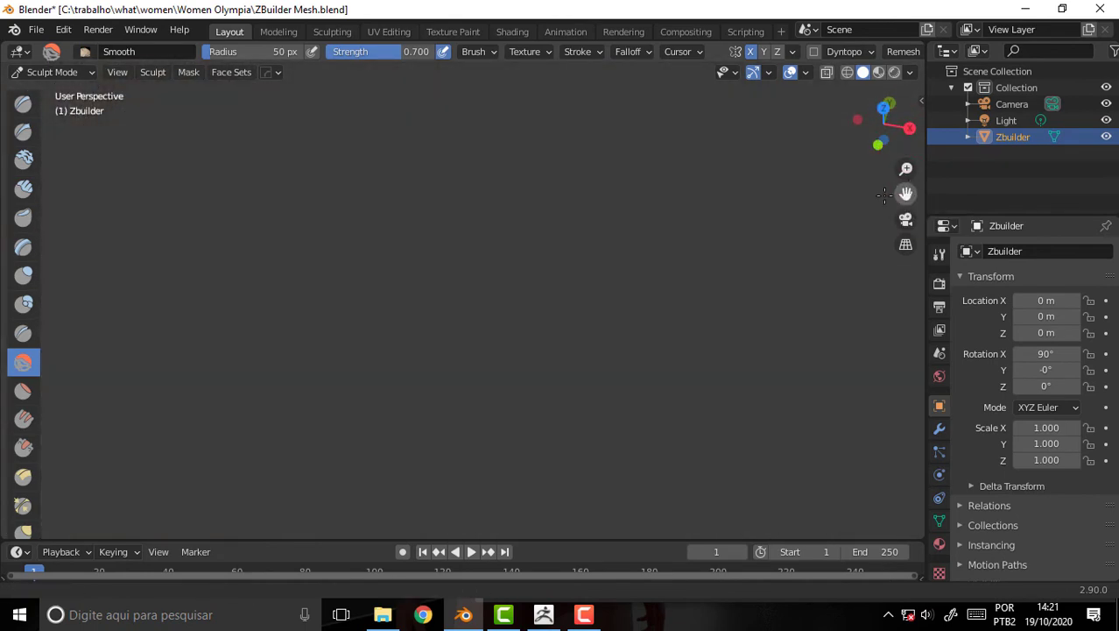
# Reframe the figure and orbit around the torso and face.
pyautogui.press('KP_Decimal')
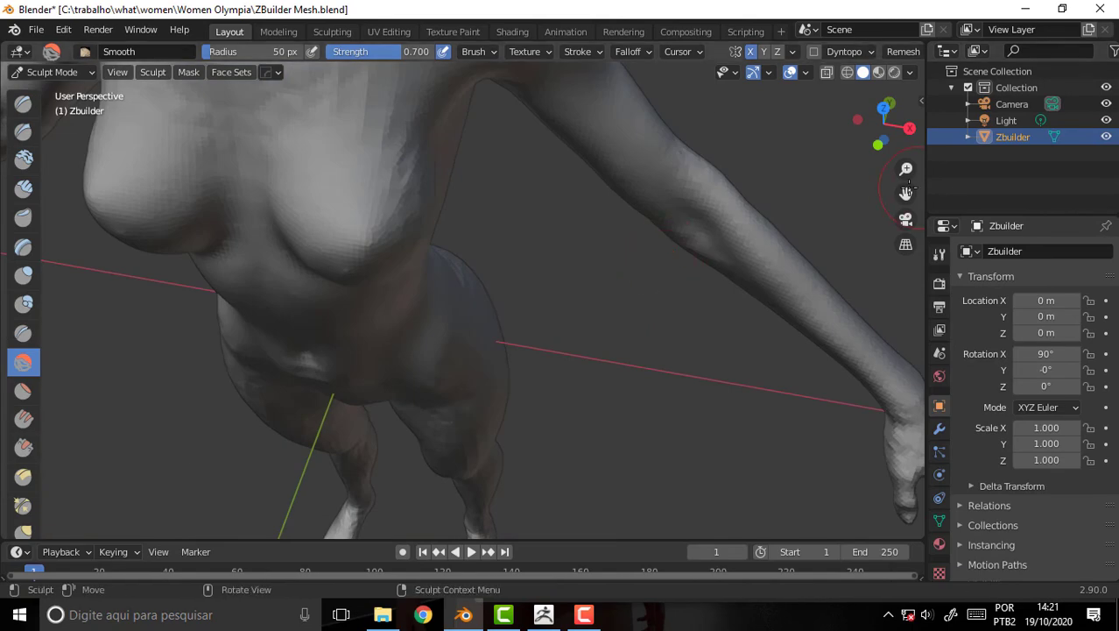
pyautogui.moveTo(905, 193); pyautogui.dragTo(906, 211)
pyautogui.moveTo(775, 187); pyautogui.dragTo(815, 162, button='middle')
pyautogui.moveTo(906, 193); pyautogui.dragTo(906, 245)
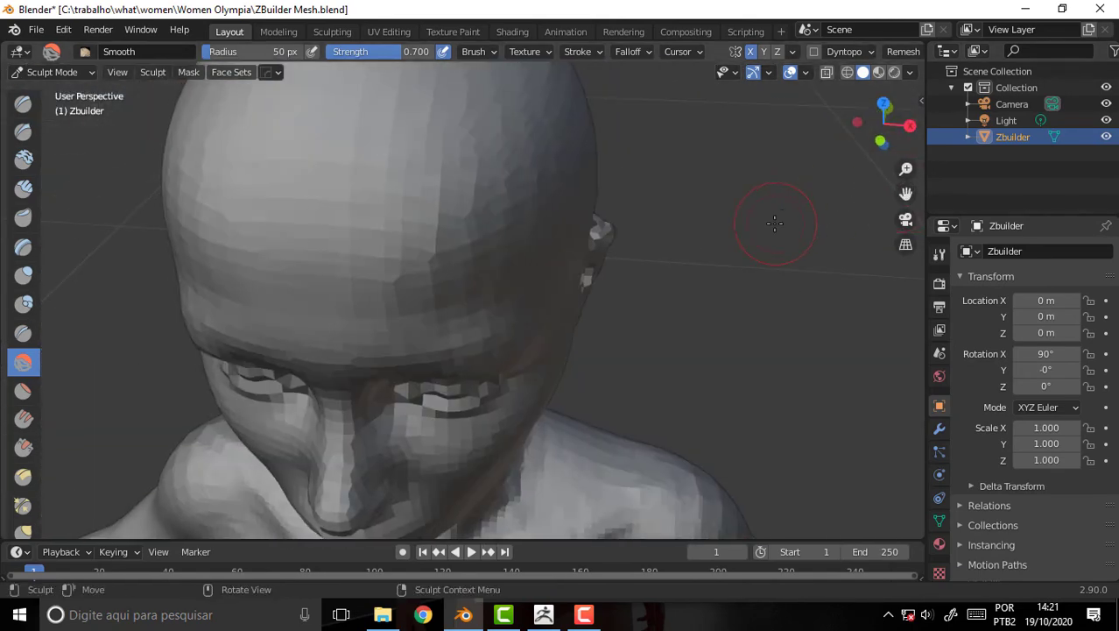
pyautogui.moveTo(774, 223)
pyautogui.mouseDown(button='middle')
pyautogui.moveTo(799, 175)
pyautogui.moveTo(823, 189)
pyautogui.mouseUp(button='middle')
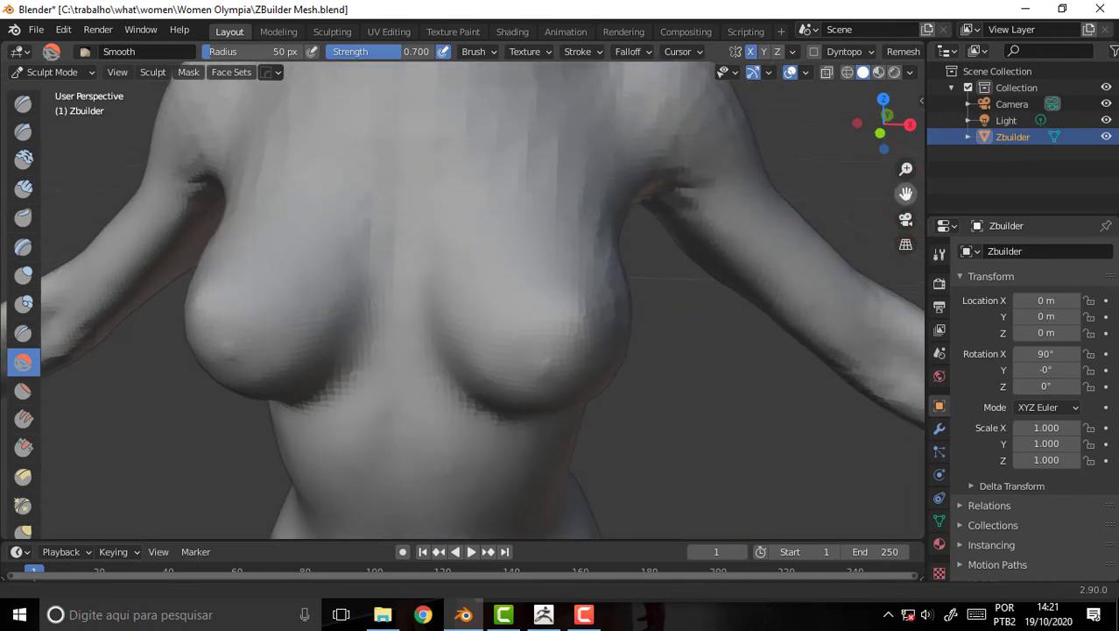
pyautogui.moveTo(906, 192); pyautogui.dragTo(905, 227)
pyautogui.scroll(-4, 786, 188)
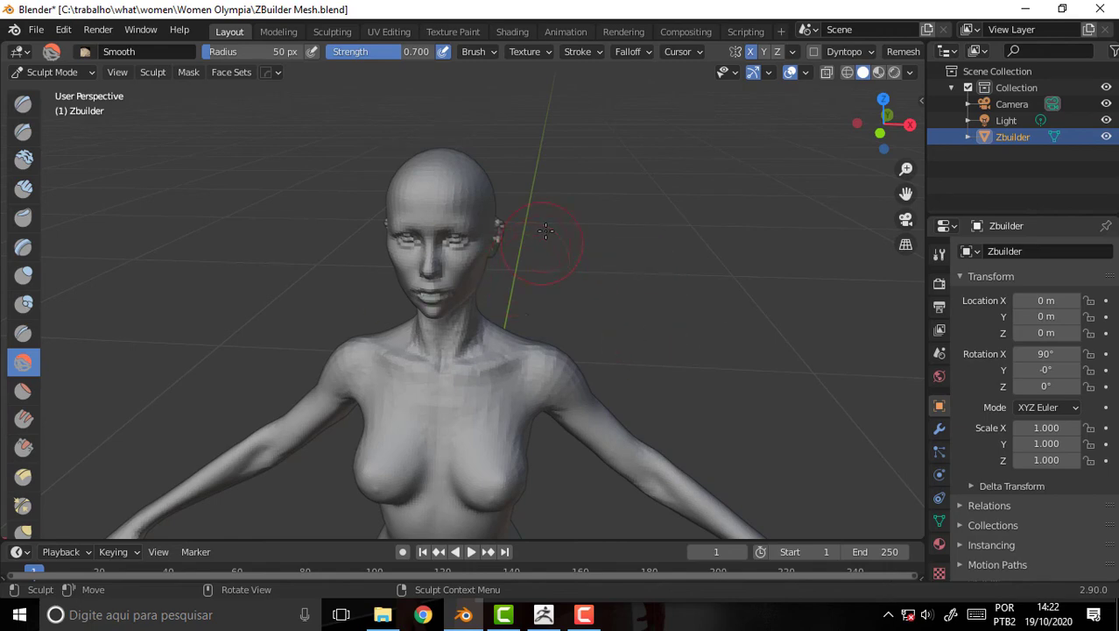
# Smooth the neck and shoulder area with the Smooth brush.
pyautogui.scroll(8, 545, 230)
pyautogui.scroll(-6, 535, 221)
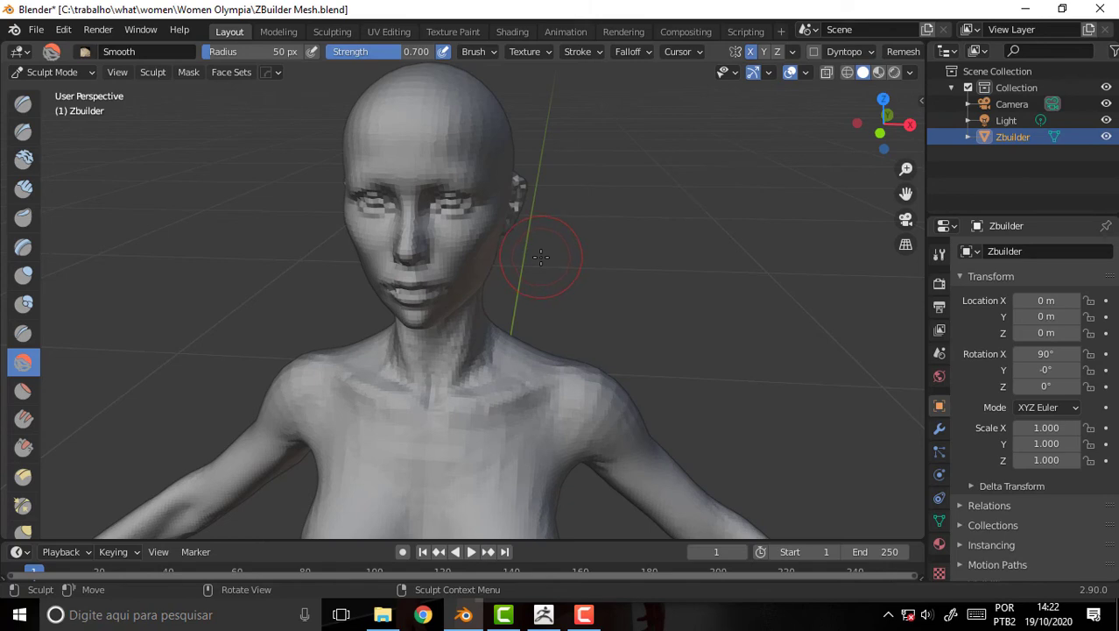
pyautogui.scroll(3, 571, 254)
pyautogui.scroll(-5, 575, 249)
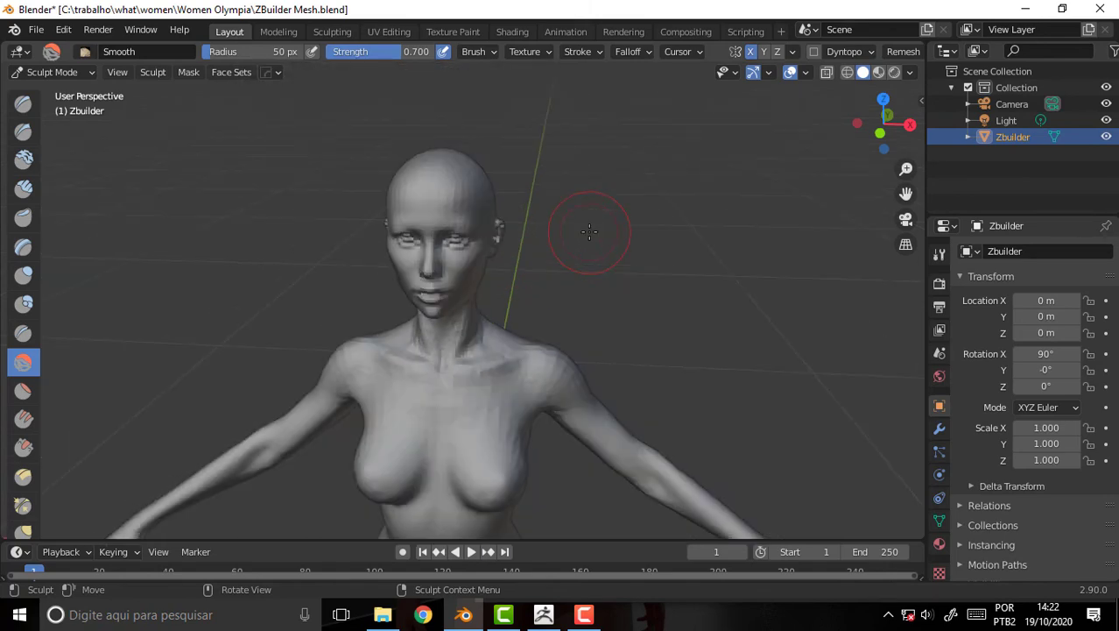
pyautogui.scroll(2, 592, 225)
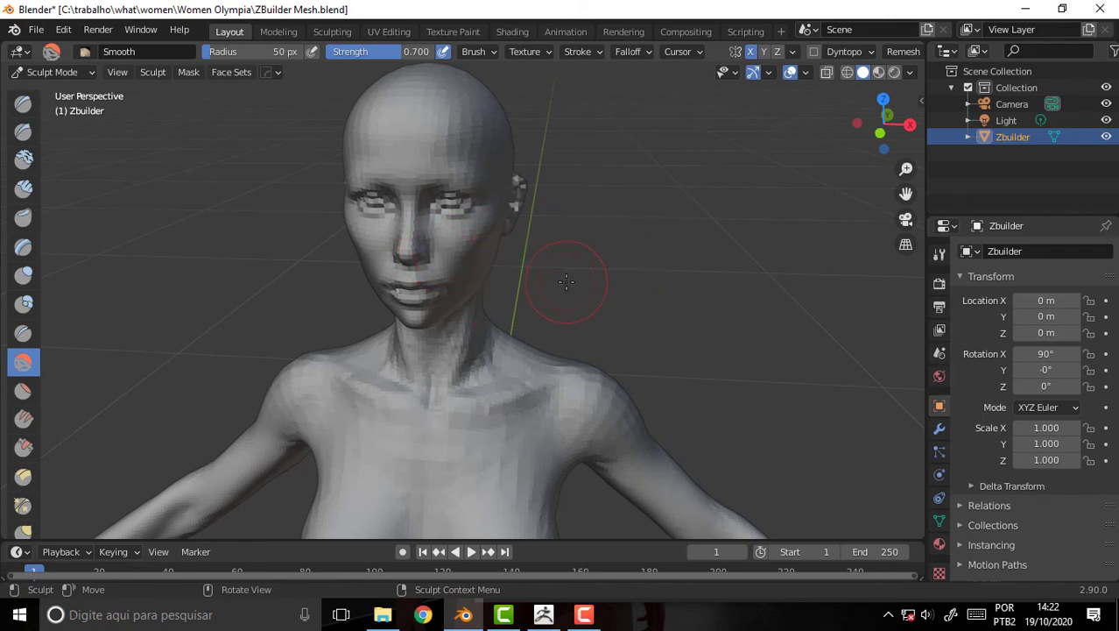
pyautogui.moveTo(500, 350); pyautogui.dragTo(512, 367)
# Zoom and pan up to examine the blocky voxel facets on the face.
pyautogui.scroll(6, 595, 254)
pyautogui.scroll(-2, 600, 234)
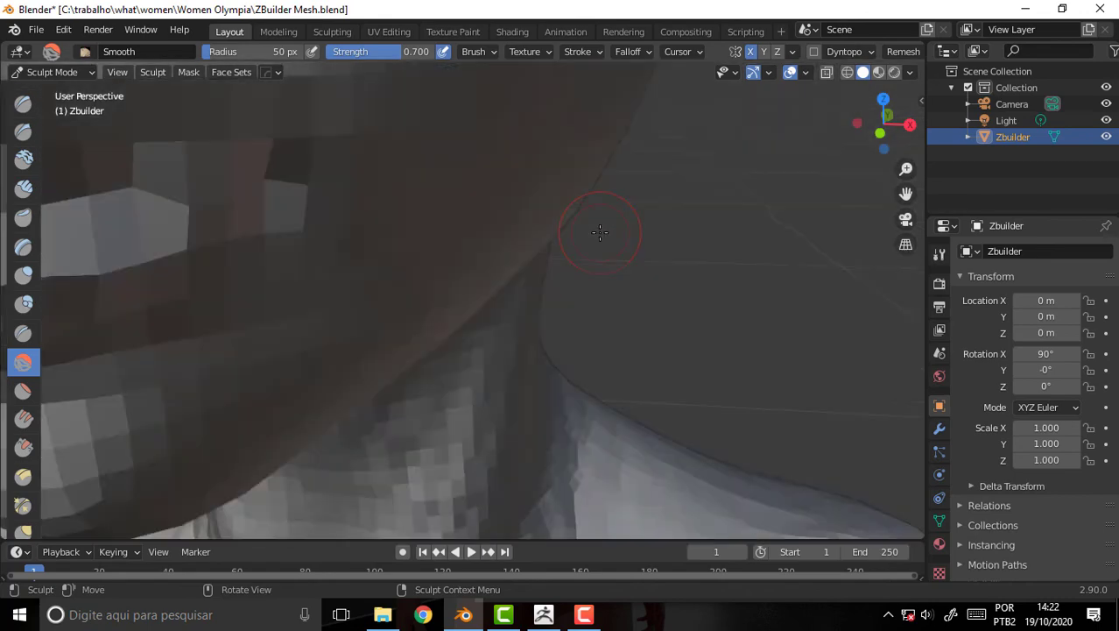
pyautogui.scroll(-1, 597, 233)
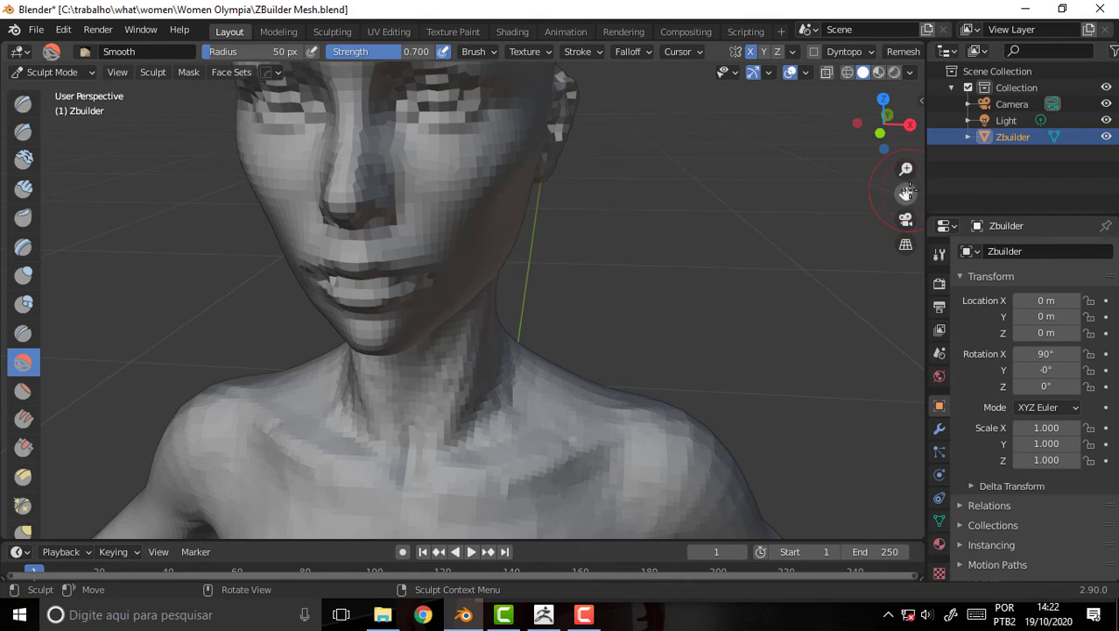
pyautogui.moveTo(905, 193); pyautogui.dragTo(906, 360)
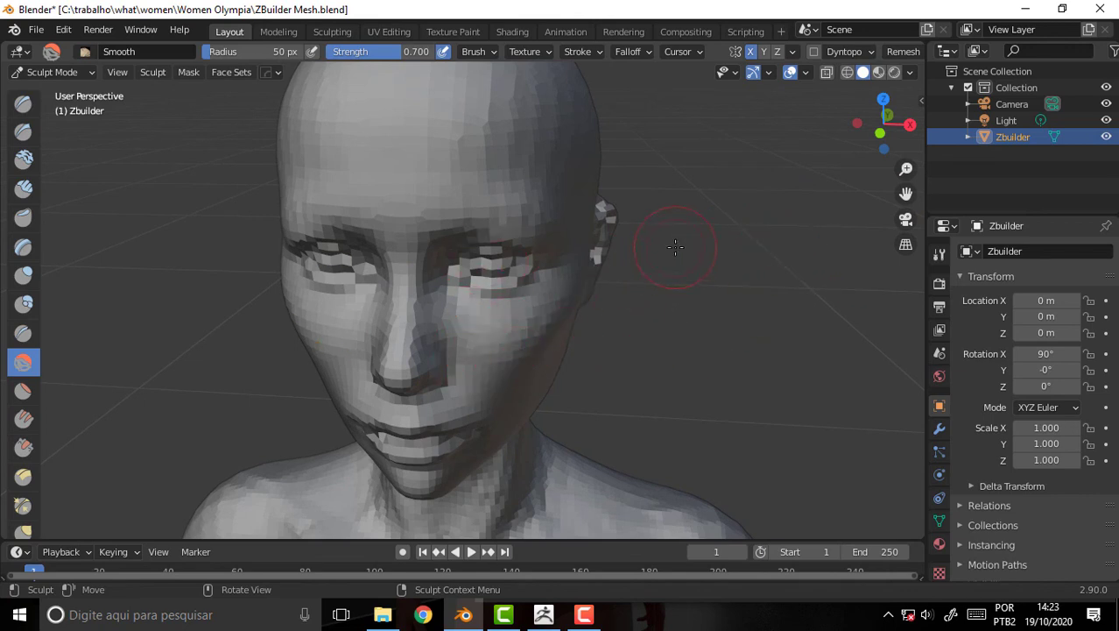
pyautogui.scroll(-5, 675, 245)
pyautogui.scroll(-1, 674, 245)
pyautogui.scroll(6, 673, 237)
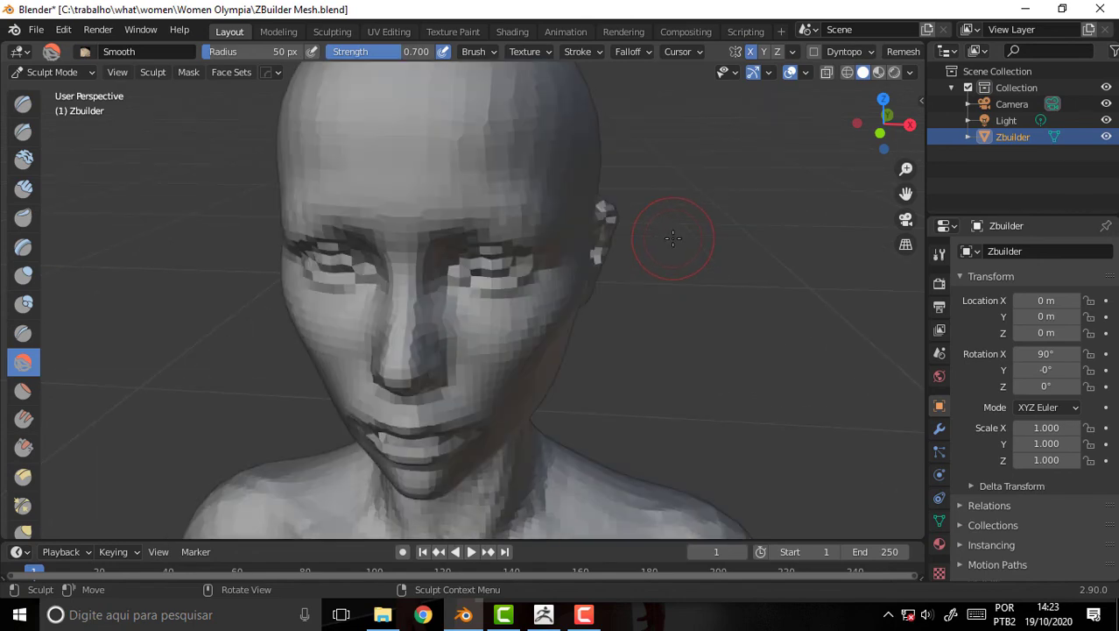